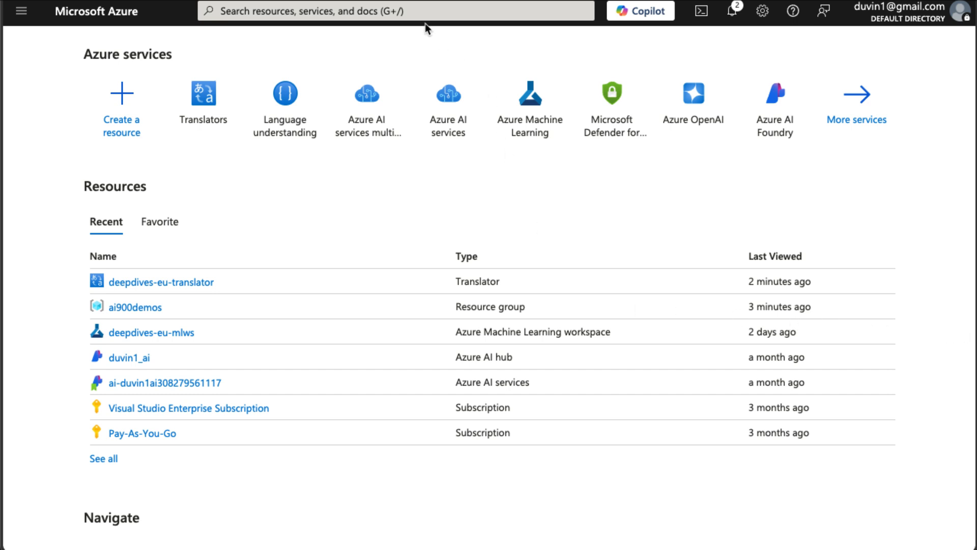
# Step: Find the AI Search service in the portal and start creating a new search service
pyautogui.click(388, 12)
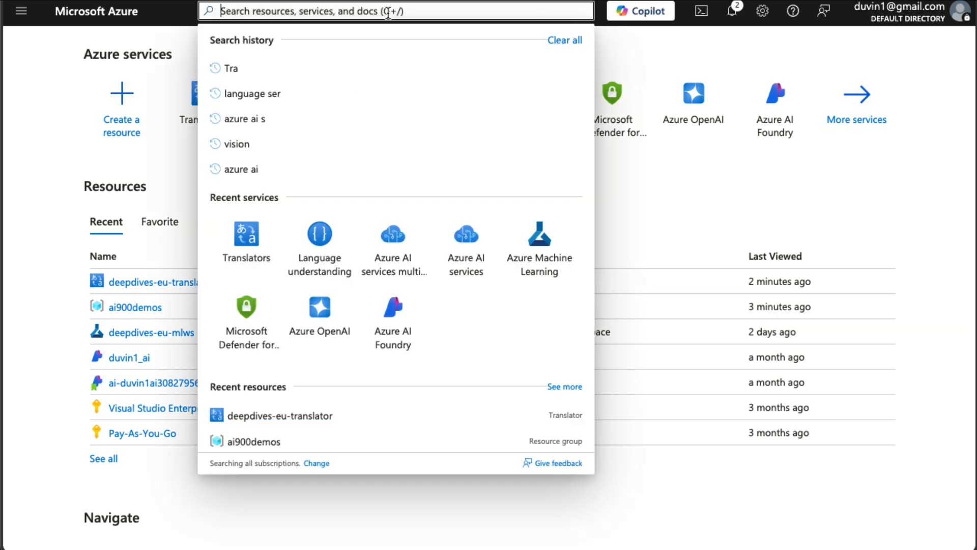
pyautogui.write('ai search')
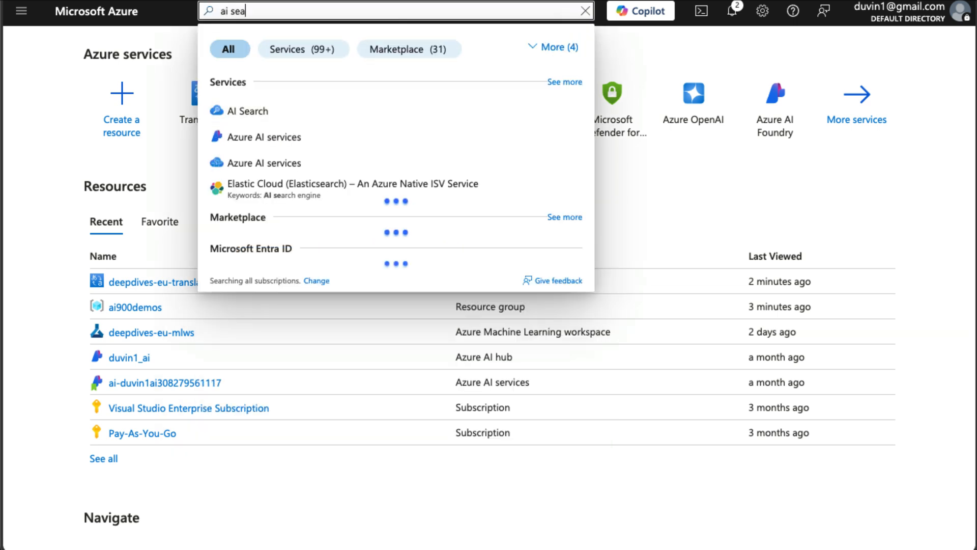
pyautogui.click(249, 110)
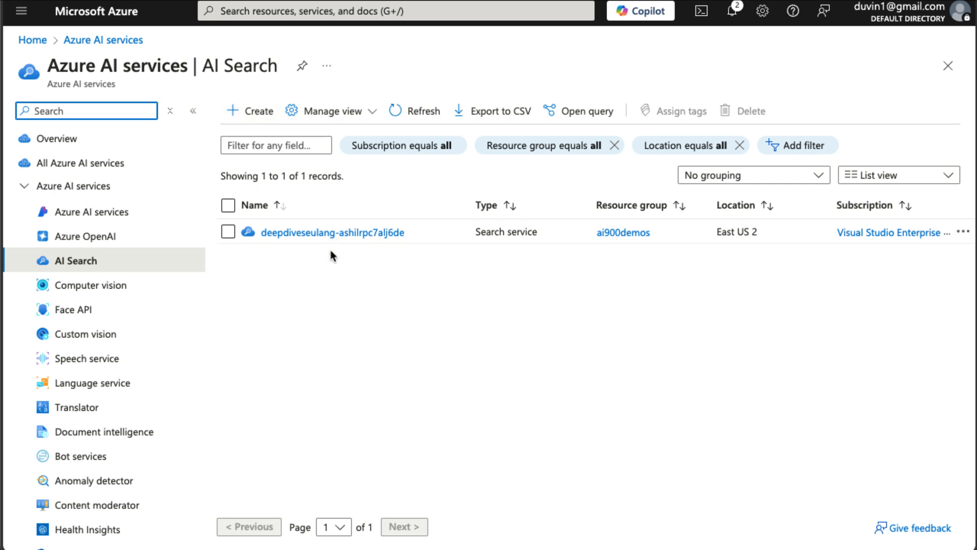
pyautogui.click(247, 109)
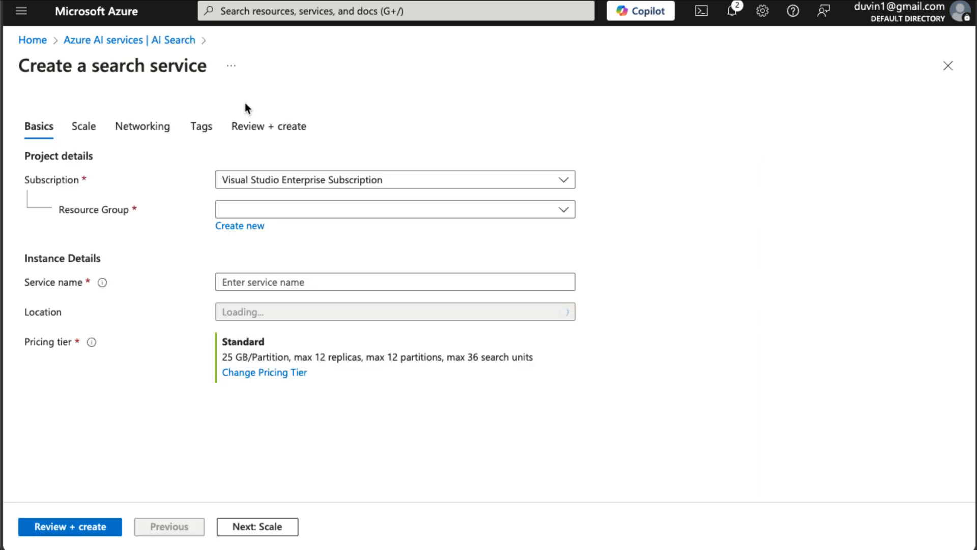
# Step: Assign the search service to the ai900demos resource group and name it deepdives-eu-ais
pyautogui.click(273, 210)
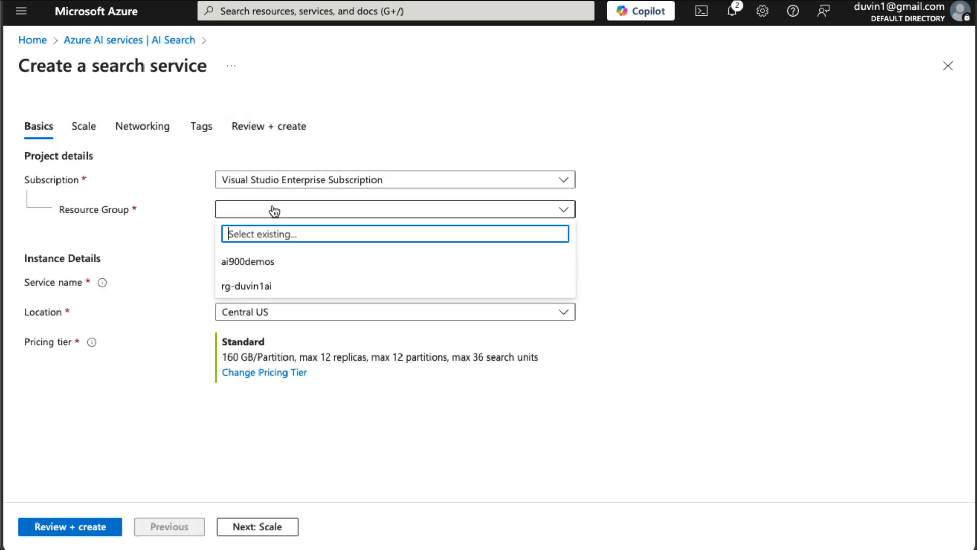
pyautogui.click(274, 264)
pyautogui.click(281, 281)
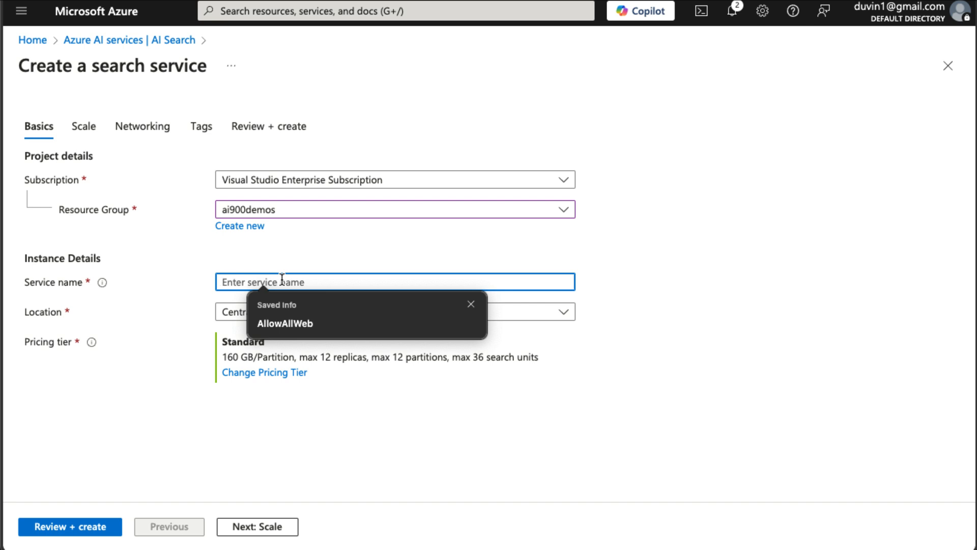
pyautogui.write('deepdiv')
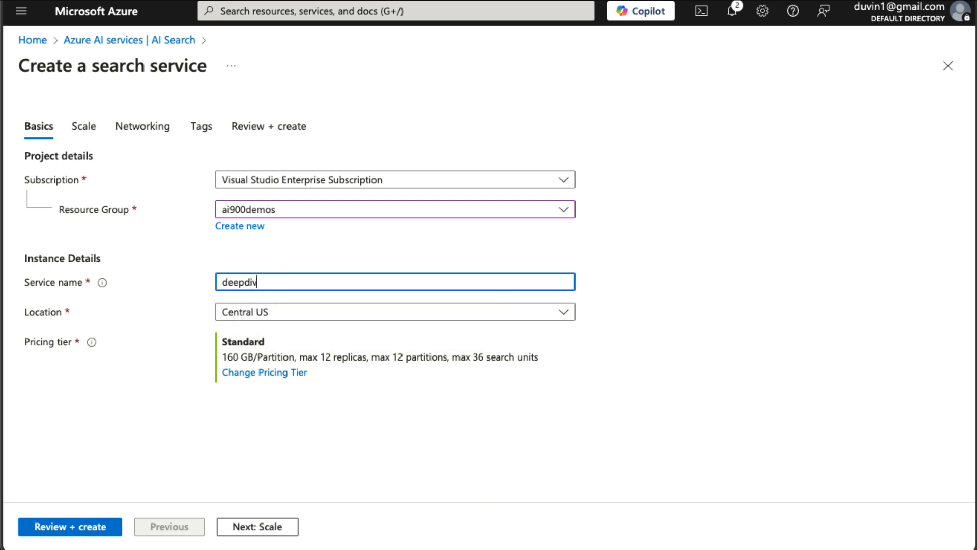
pyautogui.write('es+')
pyautogui.press('BackSpace')
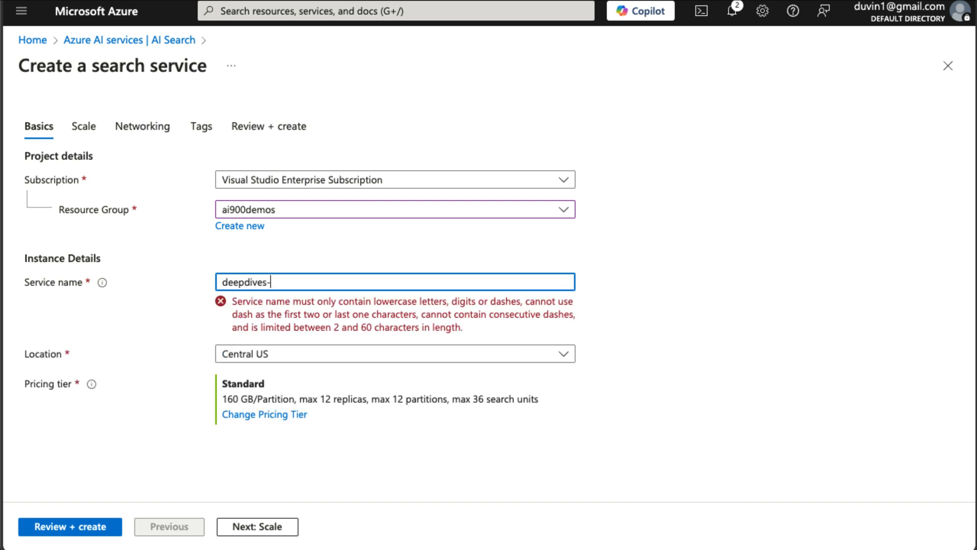
pyautogui.write('-eu-ais')
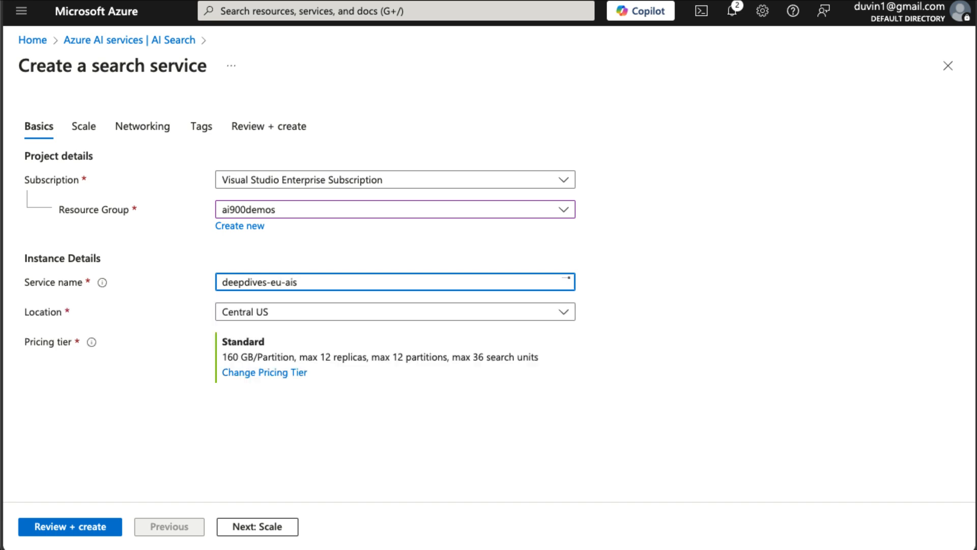
# Step: Set the search service's location to East US 2
pyautogui.click(347, 314)
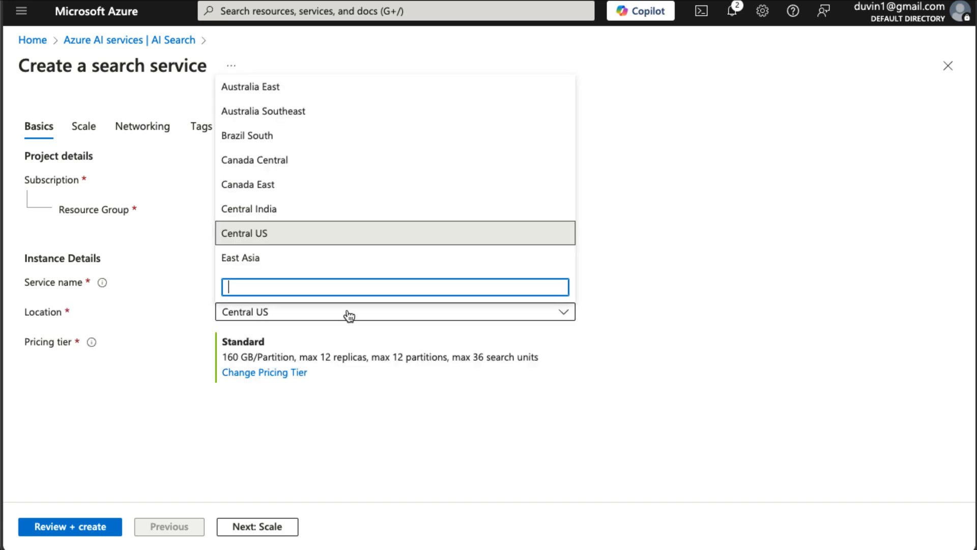
pyautogui.scroll(-3, 321, 239)
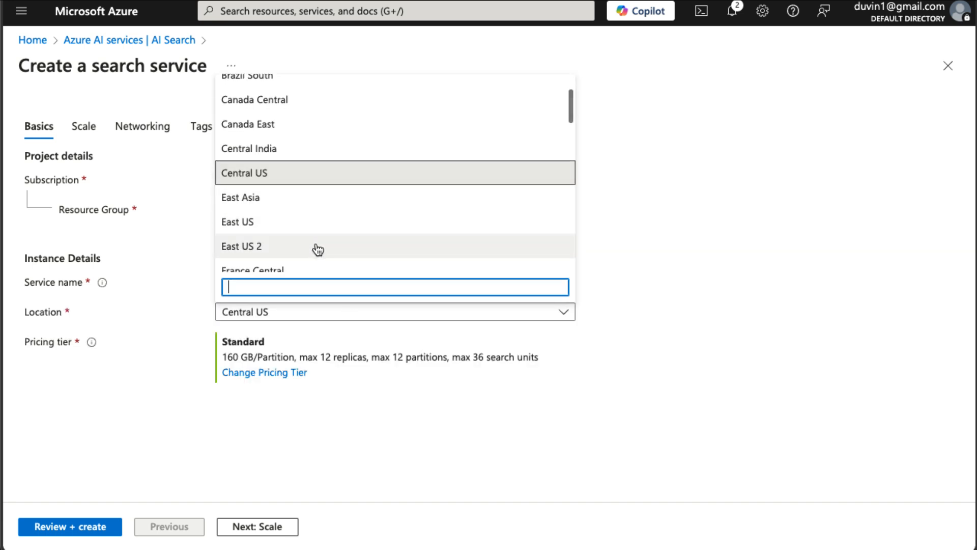
pyautogui.click(316, 247)
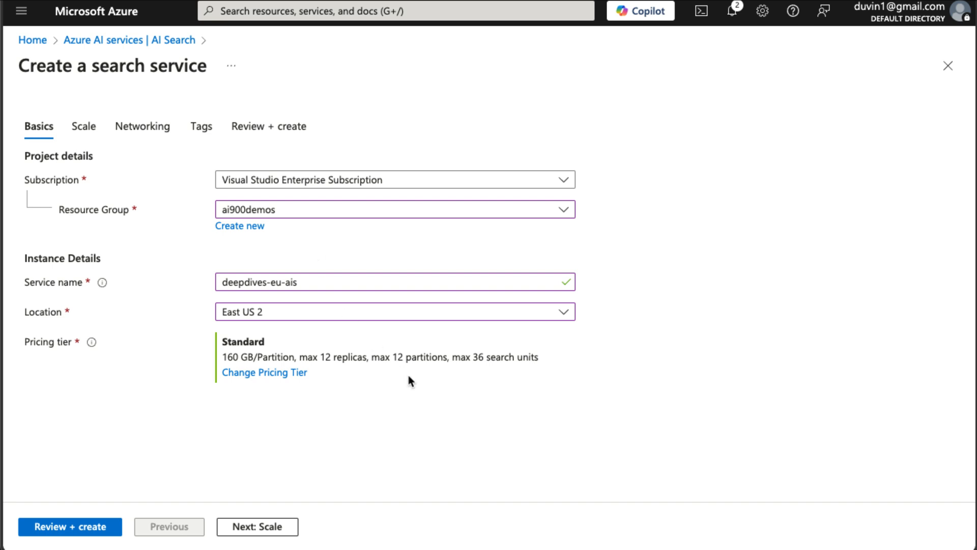
# Step: Change the search service's pricing tier to Basic, then review and deploy it
pyautogui.click(293, 372)
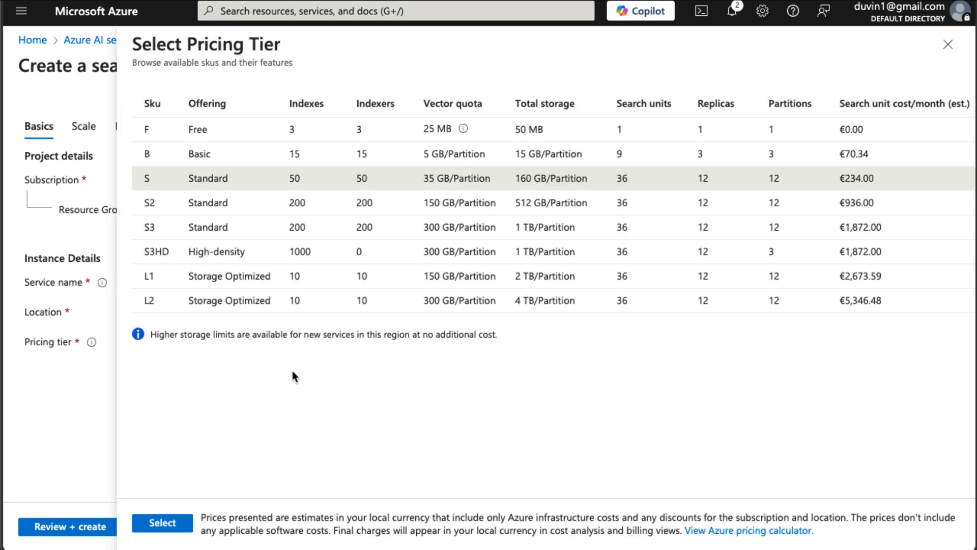
pyautogui.click(248, 164)
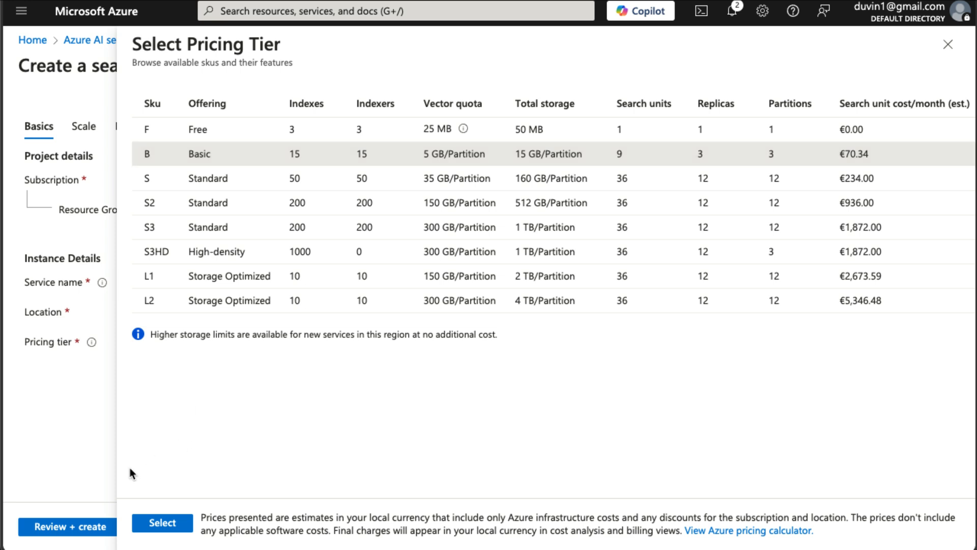
pyautogui.click(150, 519)
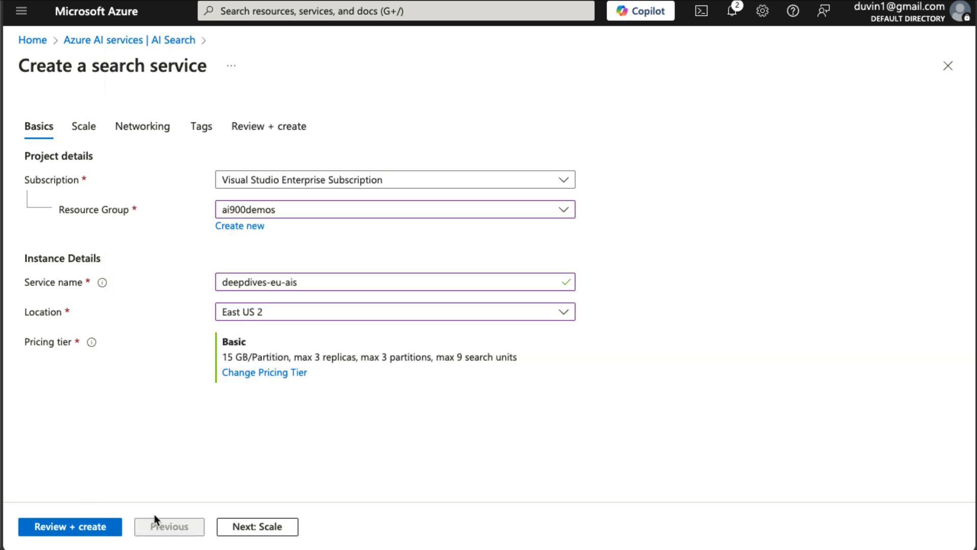
pyautogui.click(96, 524)
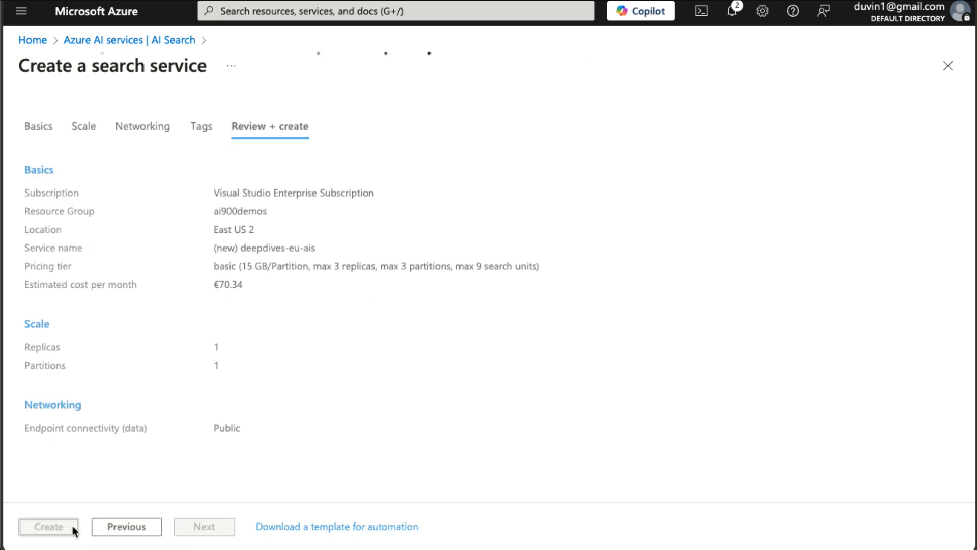
pyautogui.click(72, 528)
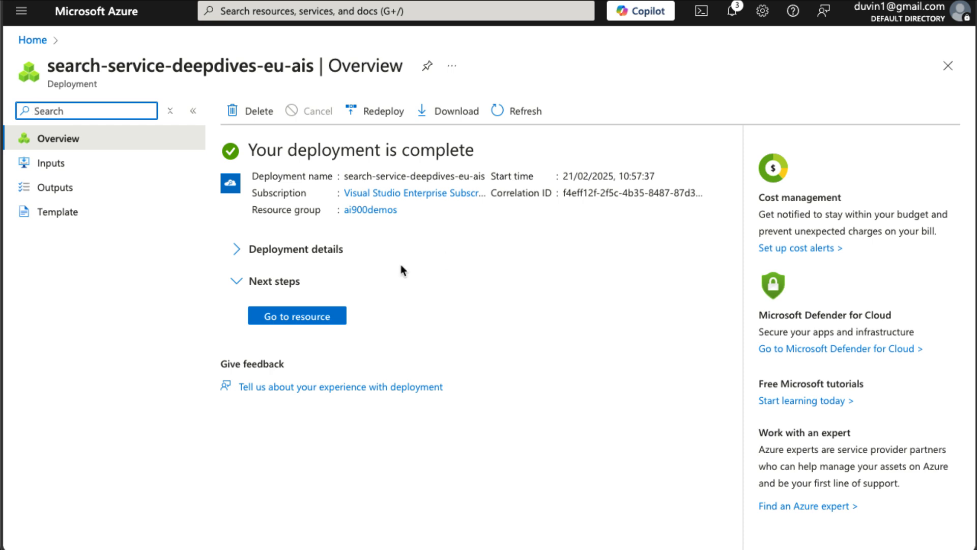
# Step: Find Azure AI services in the portal and start creating a new Azure AI services resource
pyautogui.click(309, 15)
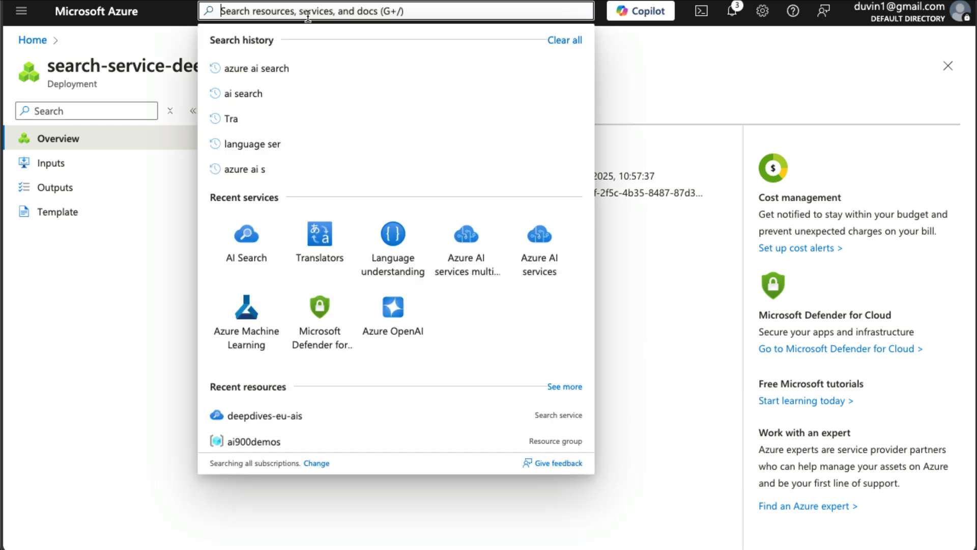
pyautogui.write('azure ai serv')
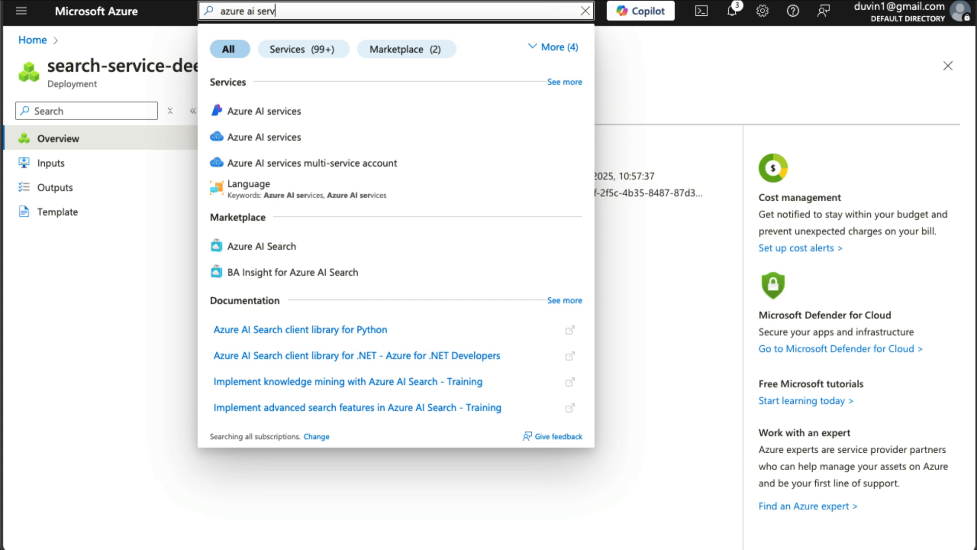
pyautogui.click(286, 111)
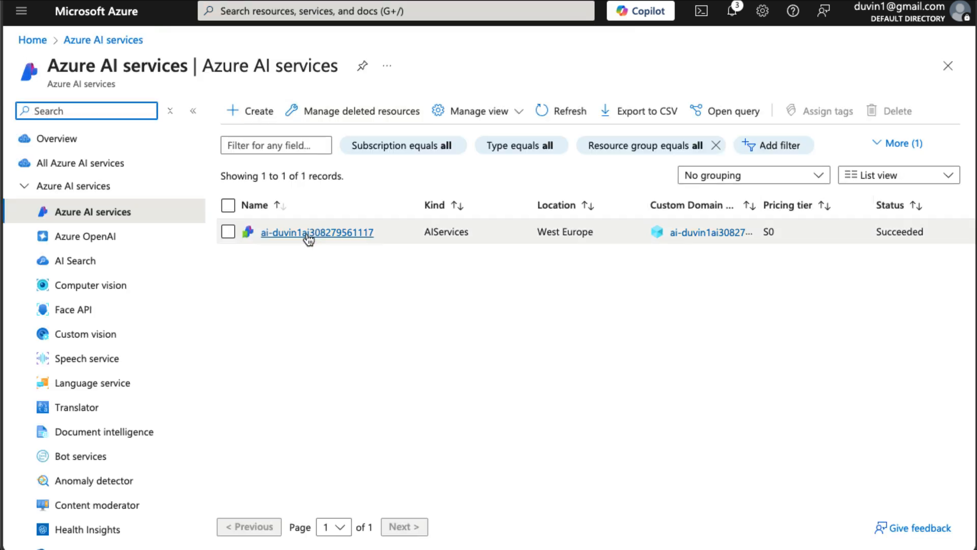
pyautogui.click(253, 112)
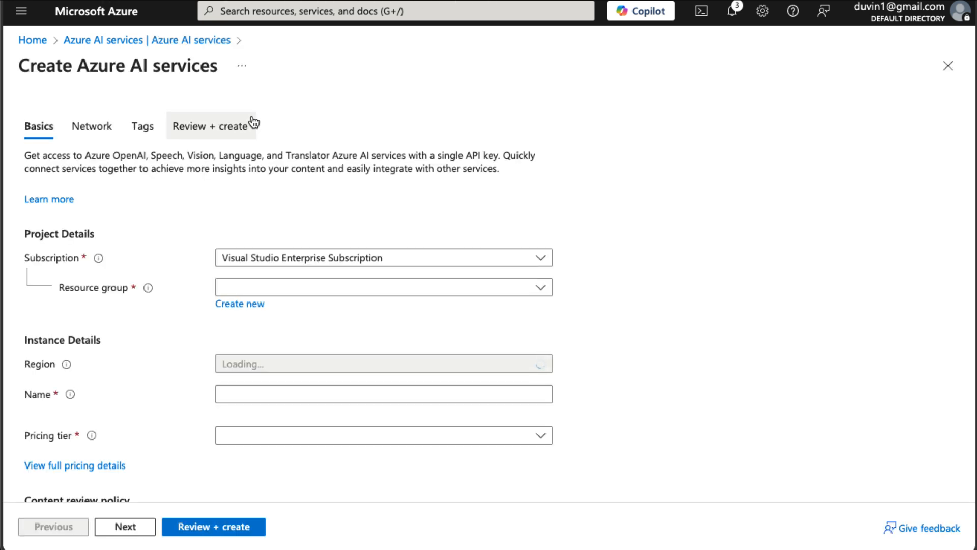
# Step: Assign the Azure AI services resource to the ai900demos resource group and the East US 2 region
pyautogui.click(306, 289)
pyautogui.click(283, 340)
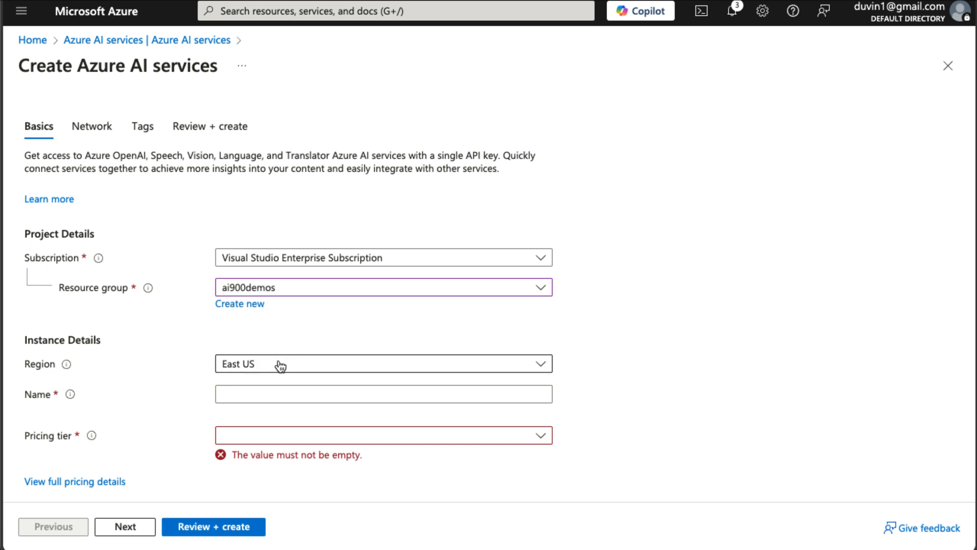
pyautogui.click(279, 369)
pyautogui.click(283, 241)
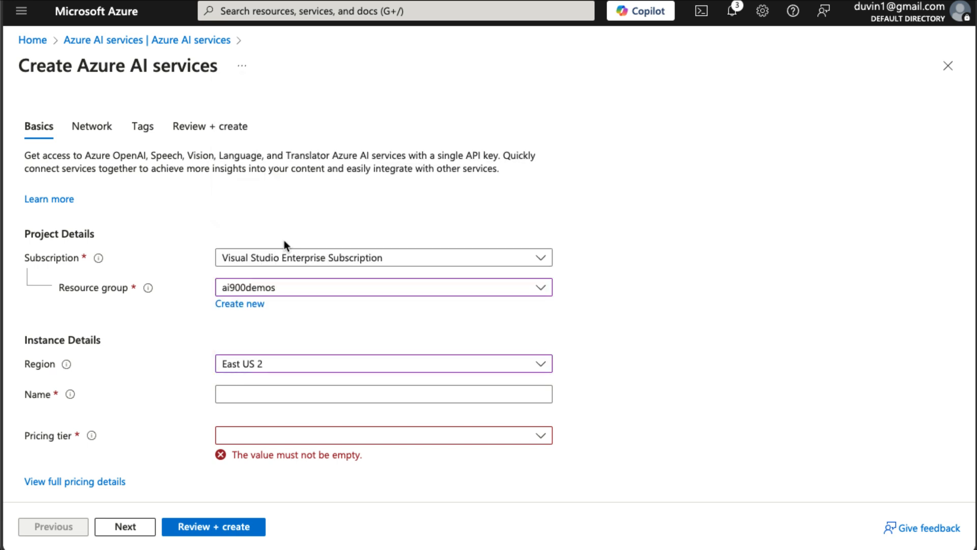
# Step: Name the Azure AI services resource deepdives-eu-ai-service and choose the Standard S0 pricing tier
pyautogui.click(276, 400)
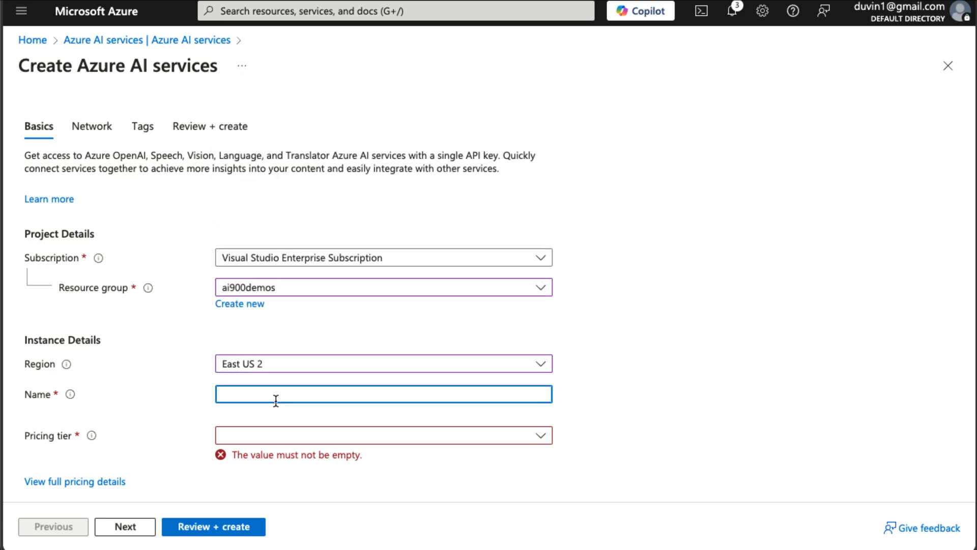
pyautogui.write('deepdives+')
pyautogui.write('eu-ai-service')
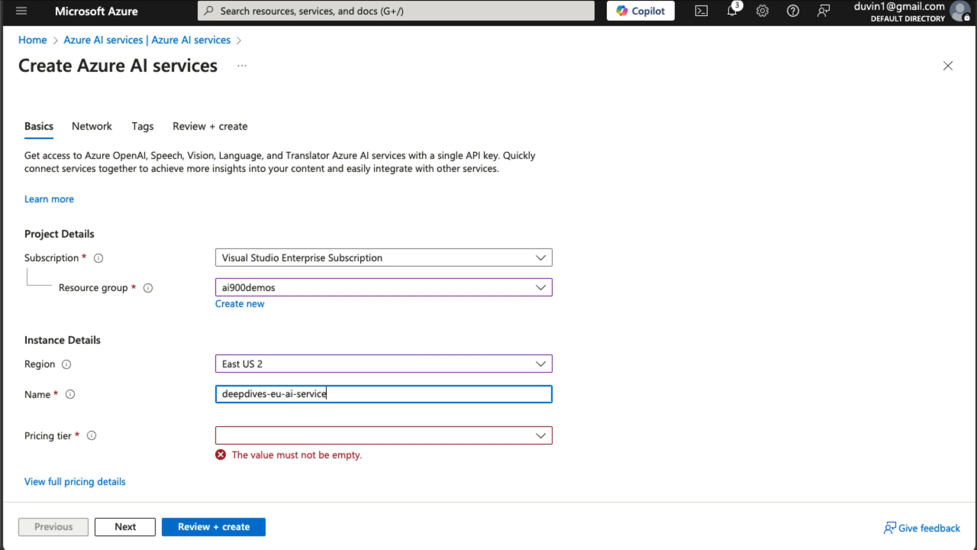
pyautogui.click(290, 437)
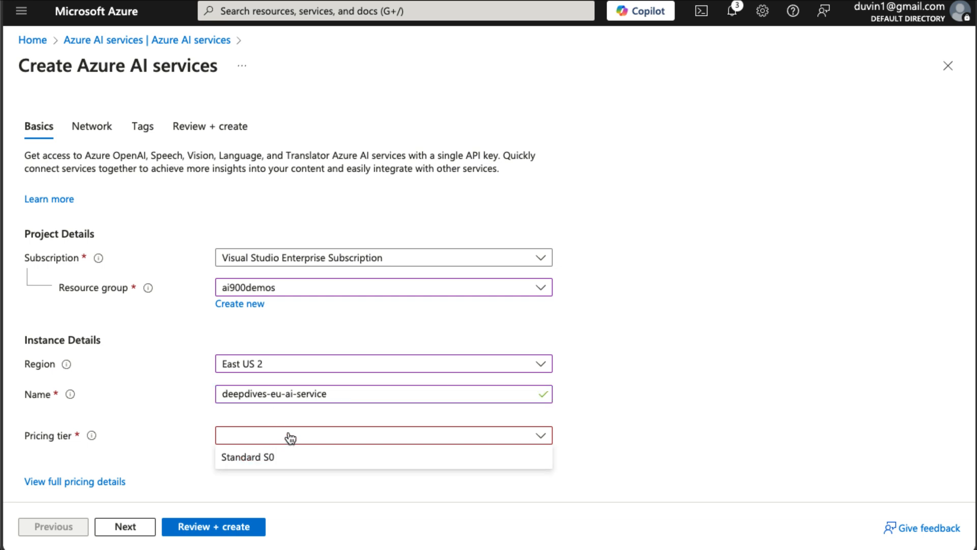
pyautogui.click(278, 457)
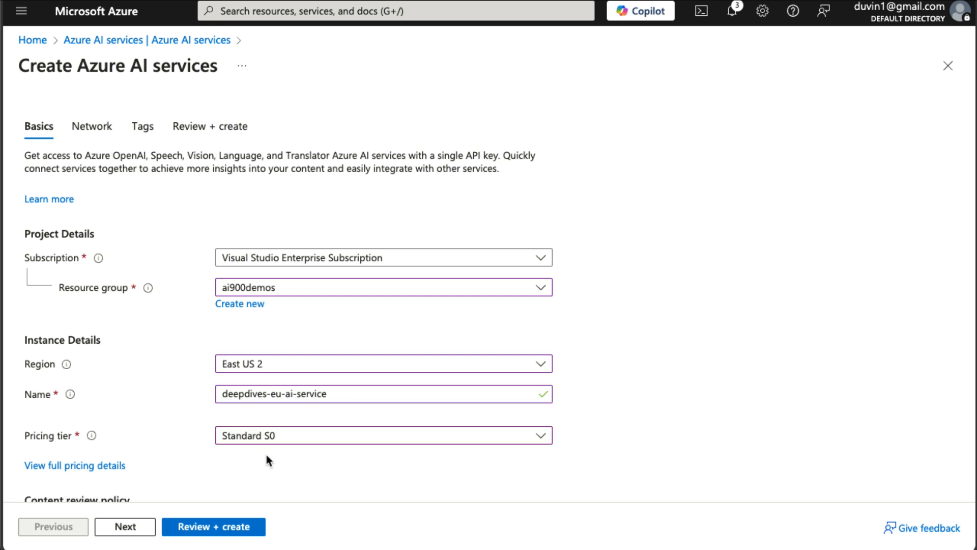
# Step: Review the Azure AI services configuration and deploy the resource
pyautogui.scroll(-3, 648, 376)
pyautogui.click(242, 527)
pyautogui.click(208, 526)
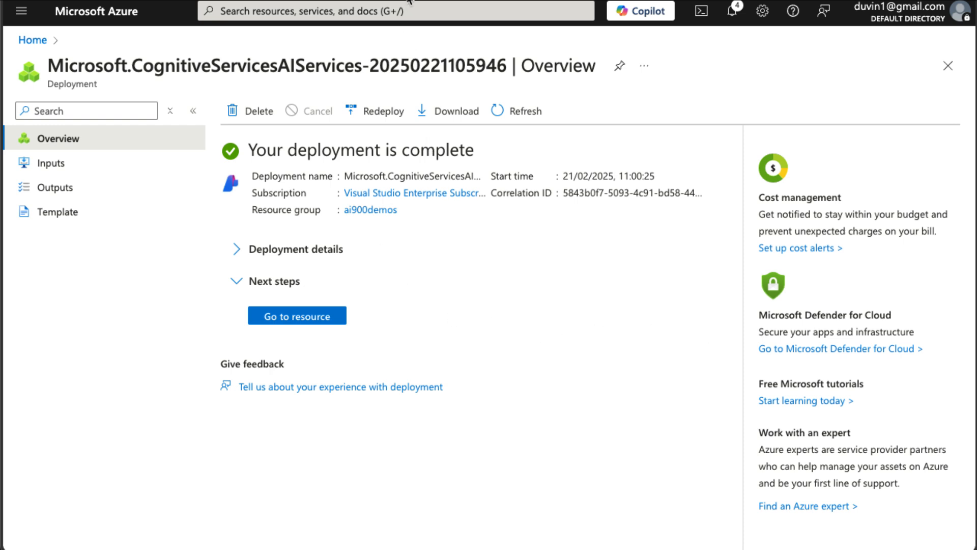
# Step: Find Storage accounts in the portal and start creating a new storage account
pyautogui.click(421, 9)
pyautogui.write('s')
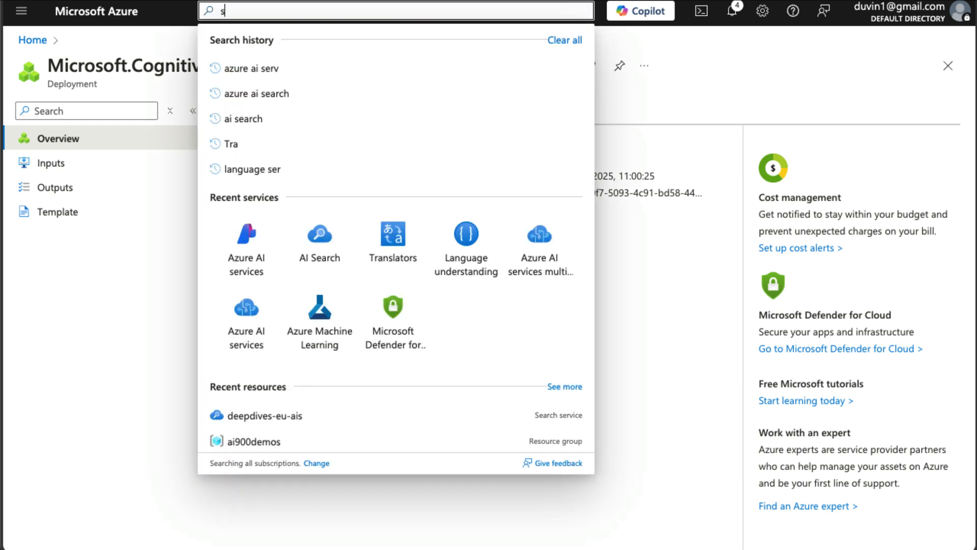
pyautogui.write('tora')
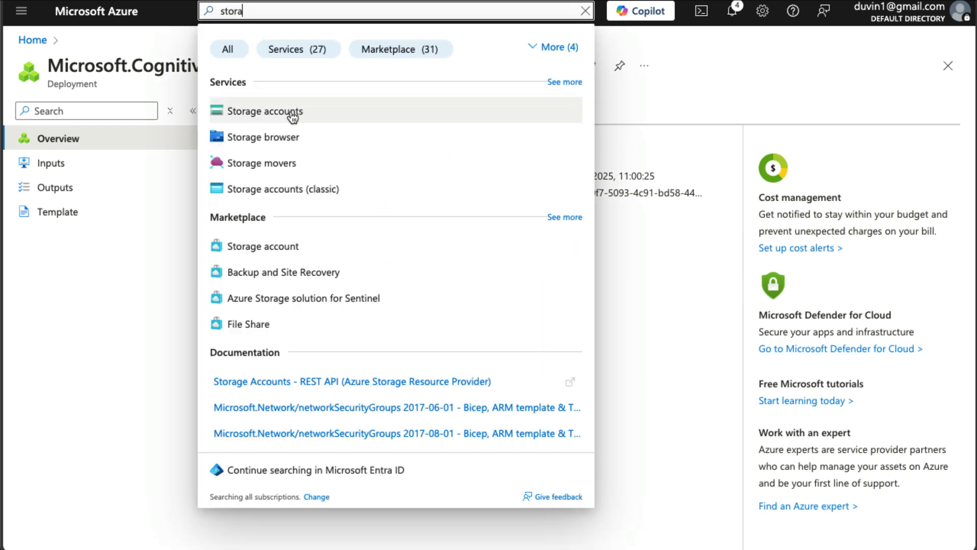
pyautogui.click(293, 113)
pyautogui.click(54, 106)
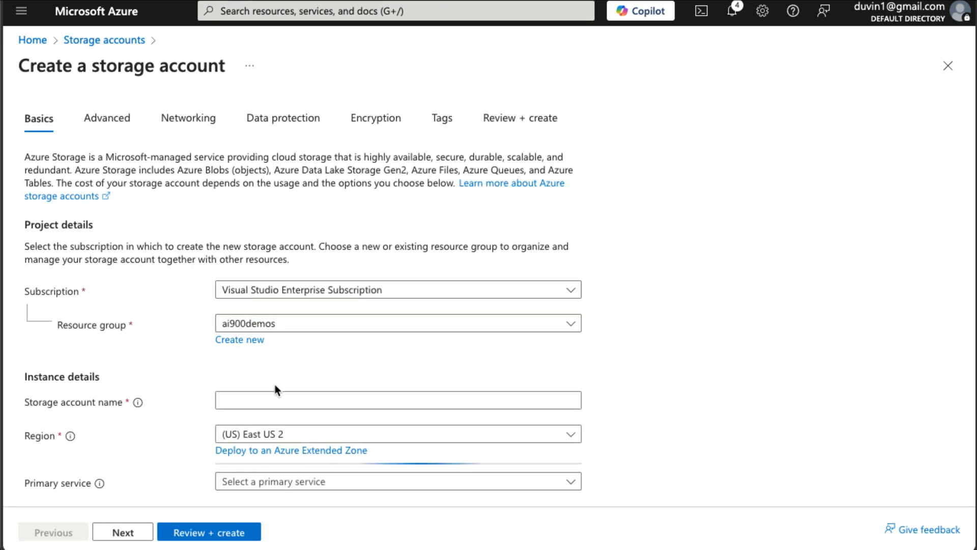
# Step: Enter deepdivessearch as the storage account name, using only lowercase letters
pyautogui.click(275, 399)
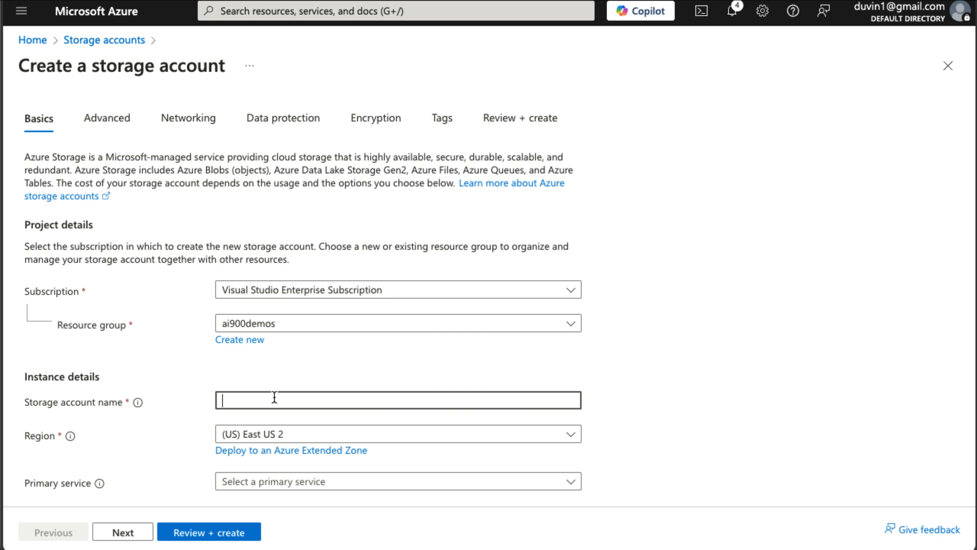
pyautogui.write('deepdives+eu+')
pyautogui.press('BackSpace')
pyautogui.press('BackSpace')
pyautogui.press('BackSpace')
pyautogui.press('BackSpace')
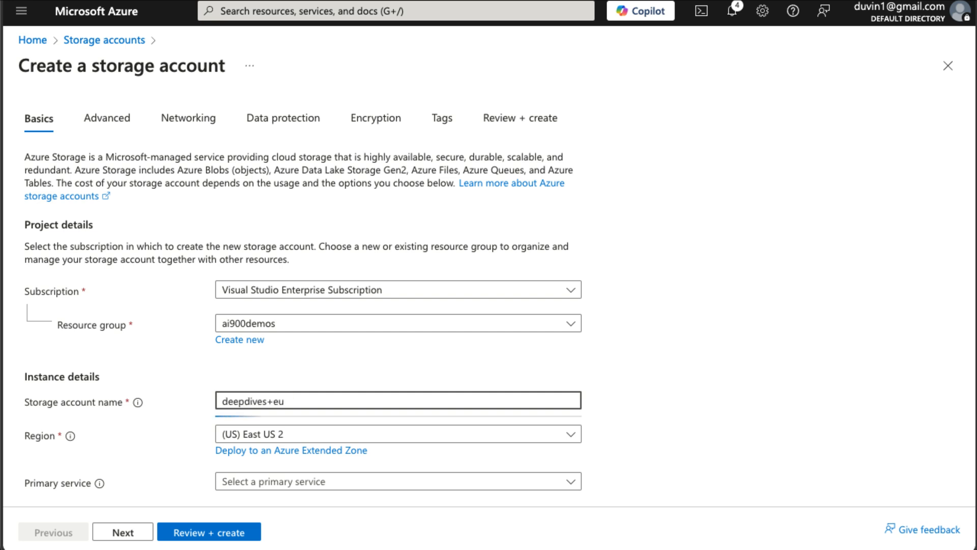
pyautogui.write('-eu-searc')
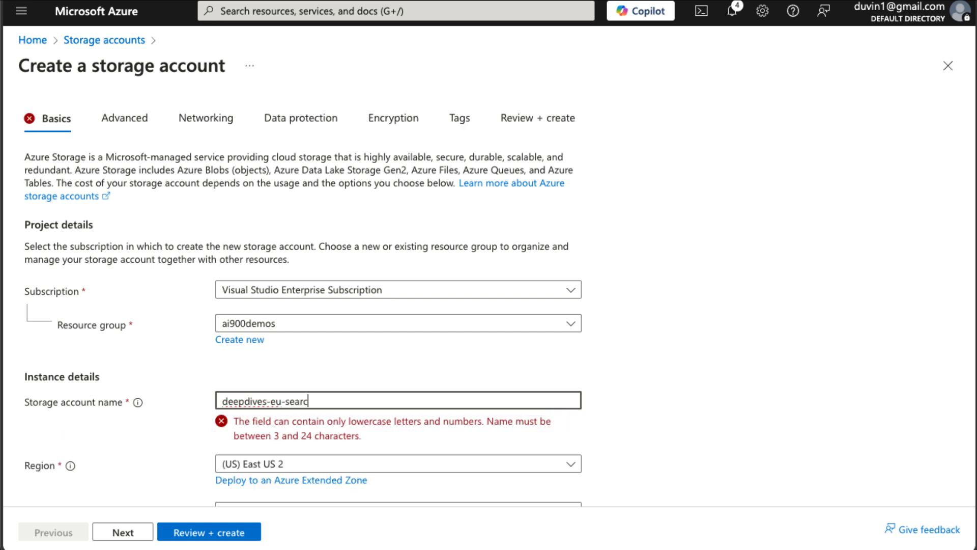
pyautogui.write('h')
pyautogui.press('BackSpace')
pyautogui.press('BackSpace')
pyautogui.press('BackSpace')
pyautogui.press('Delete')
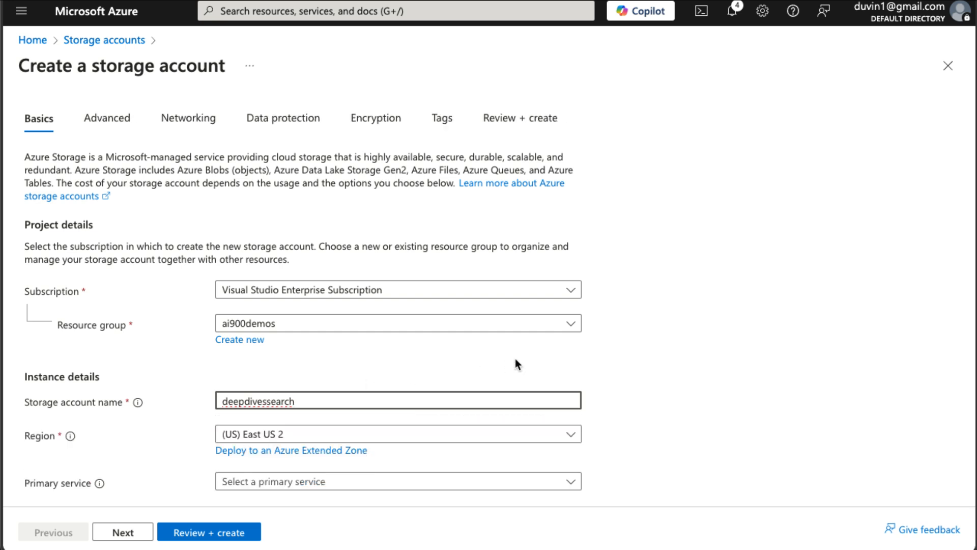
# Step: Set the storage account's redundancy to Locally-redundant storage (LRS), then review and create the account
pyautogui.scroll(-1, 705, 358)
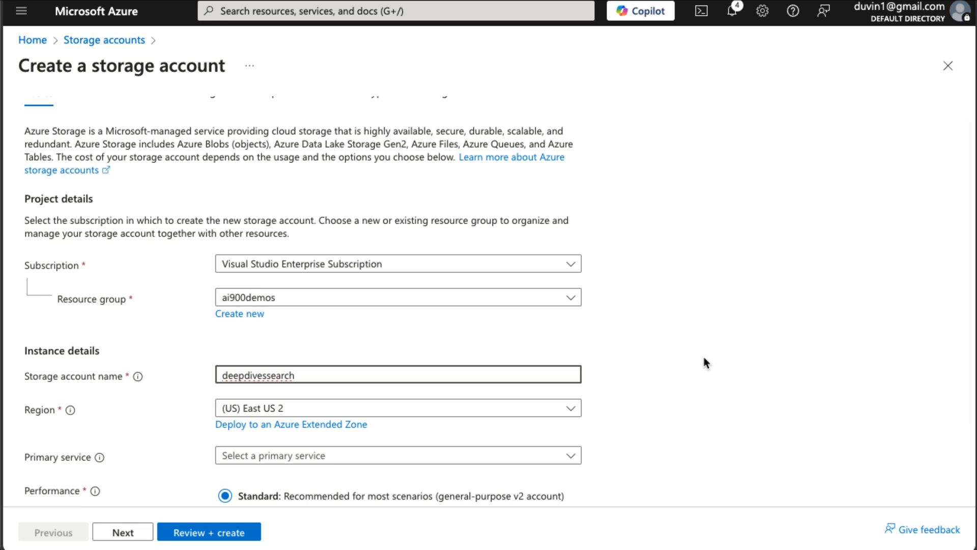
pyautogui.scroll(-4, 704, 362)
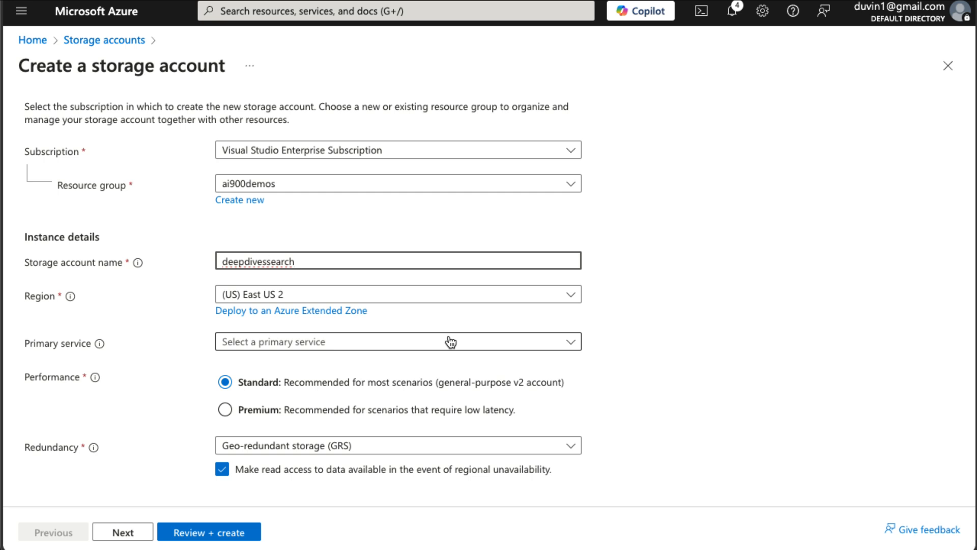
pyautogui.click(256, 446)
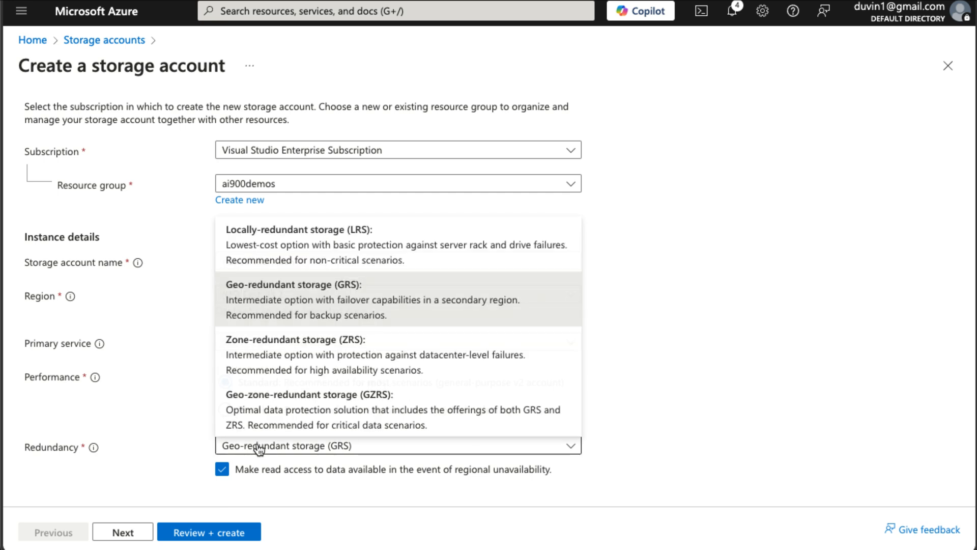
pyautogui.click(293, 245)
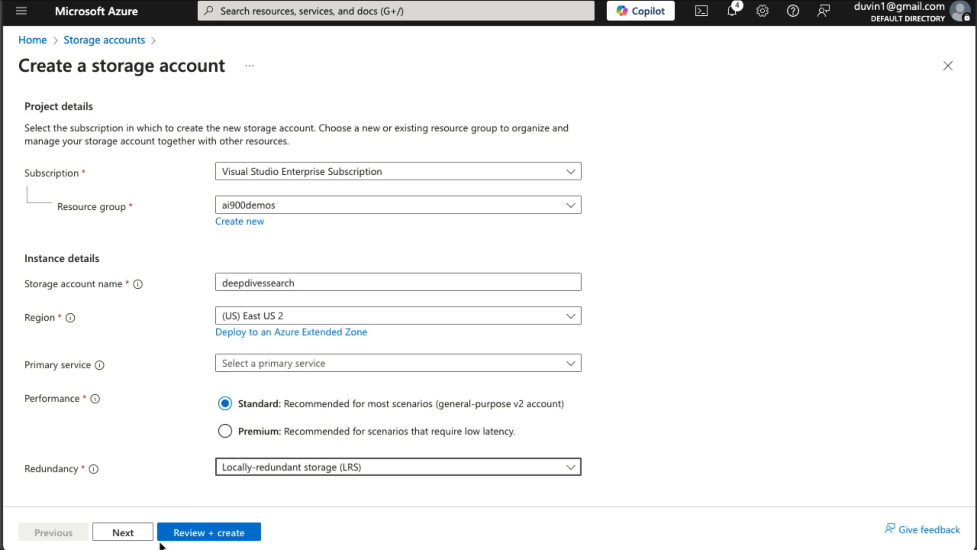
pyautogui.click(192, 535)
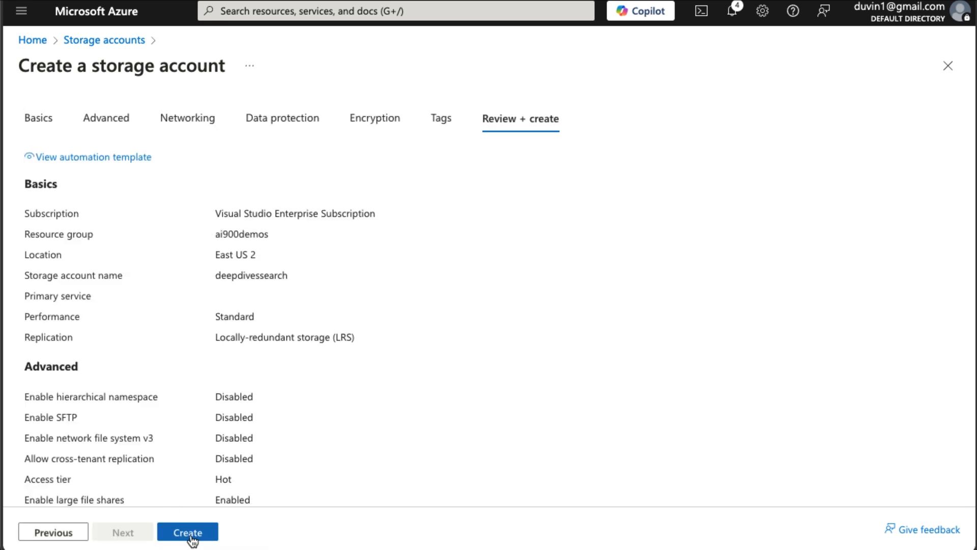
pyautogui.click(191, 534)
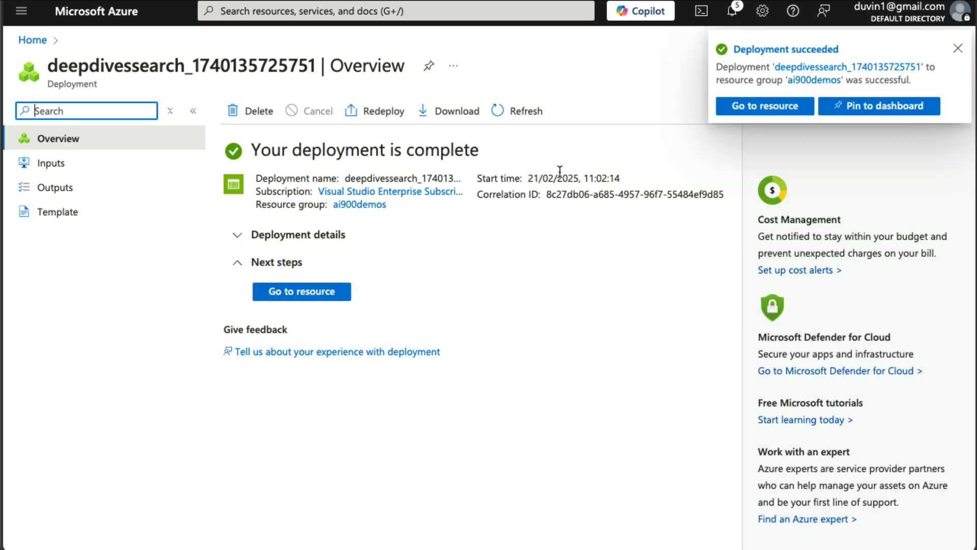
# Step: Open the deployed deepdivessearch storage account, enable Allow Blob anonymous access in its configuration and save the change
pyautogui.click(335, 295)
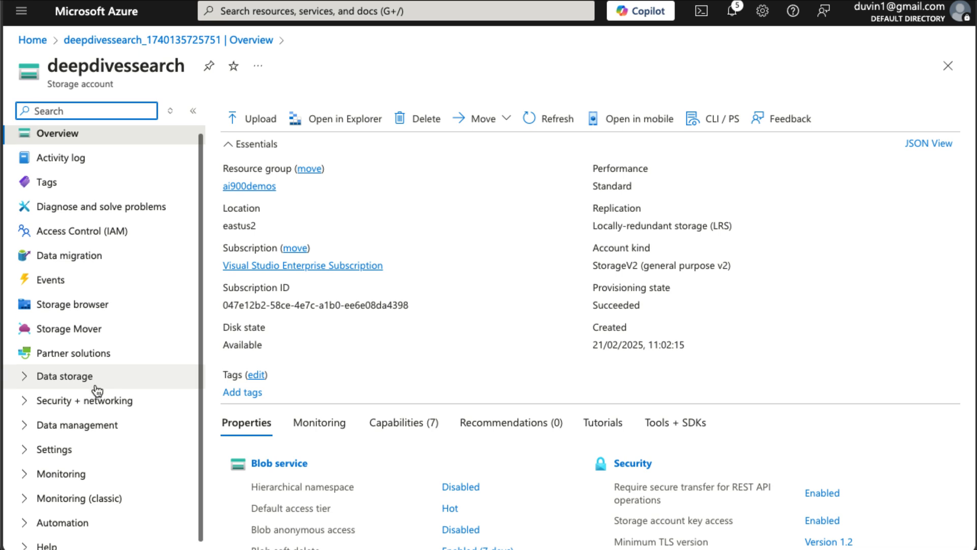
pyautogui.scroll(-1, 94, 389)
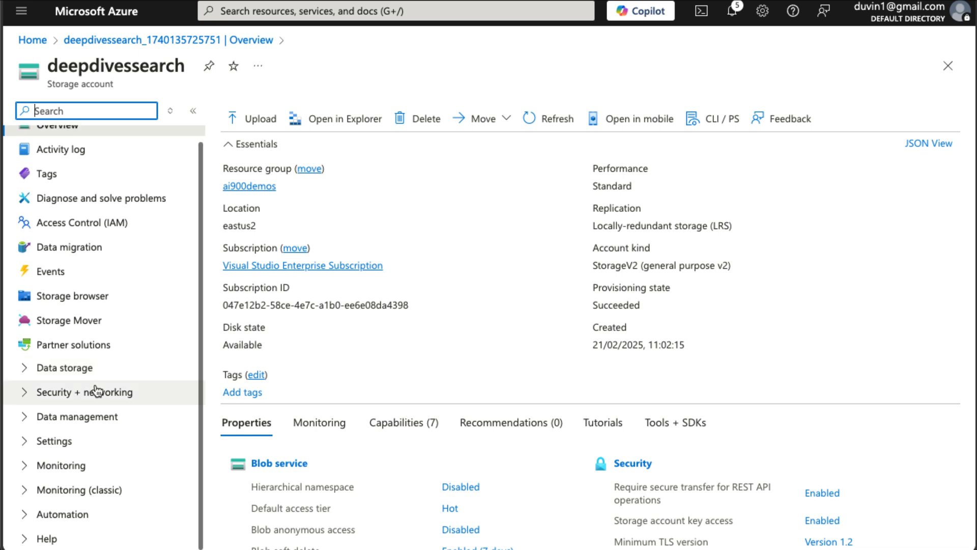
pyautogui.click(54, 441)
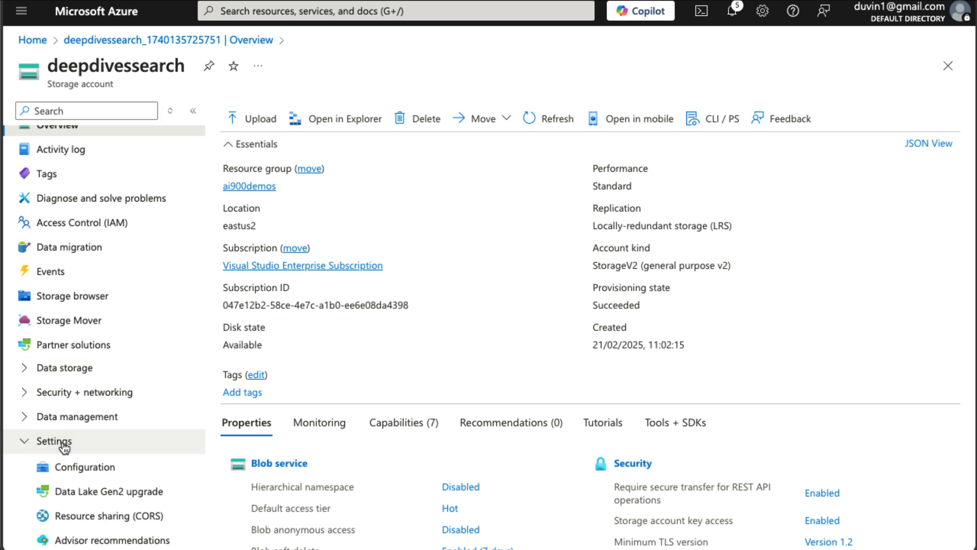
pyautogui.click(81, 467)
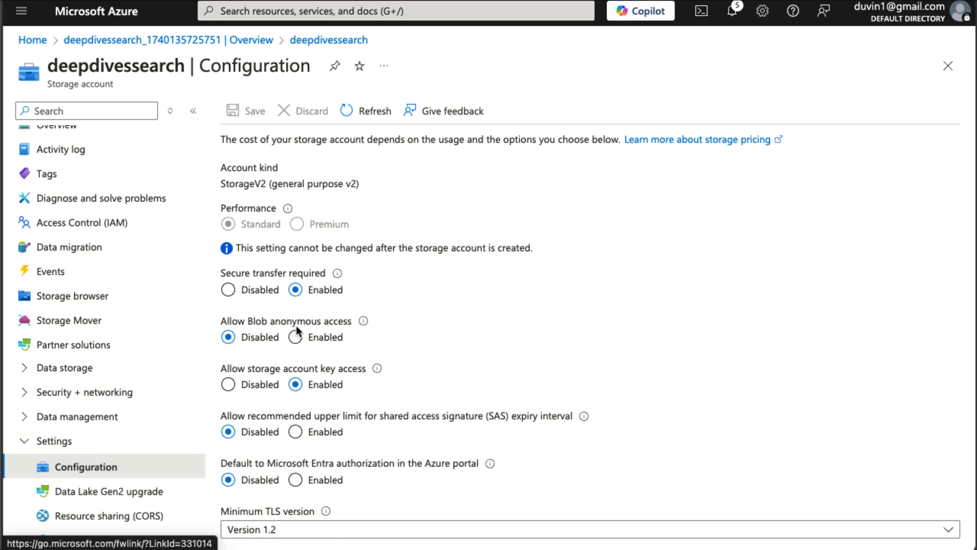
pyautogui.click(294, 338)
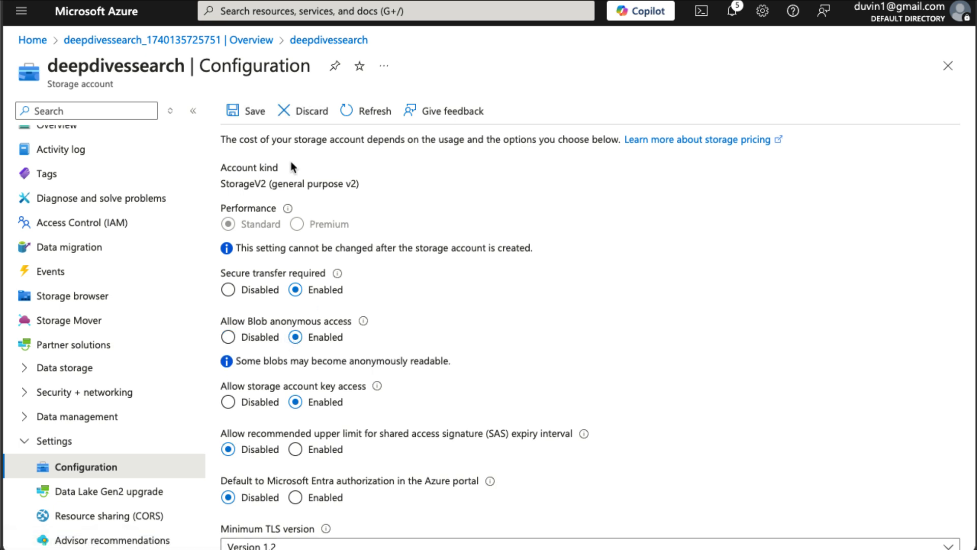
pyautogui.click(260, 116)
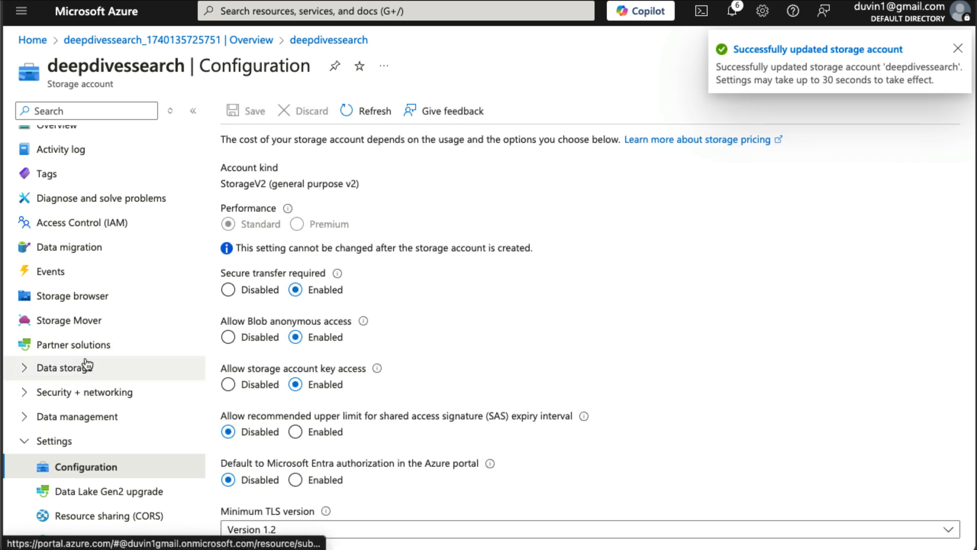
# Step: Create a blob container named coffee-review in the storage account, with the Container anonymous access level (read access for containers and blobs)
pyautogui.click(61, 369)
pyautogui.click(83, 396)
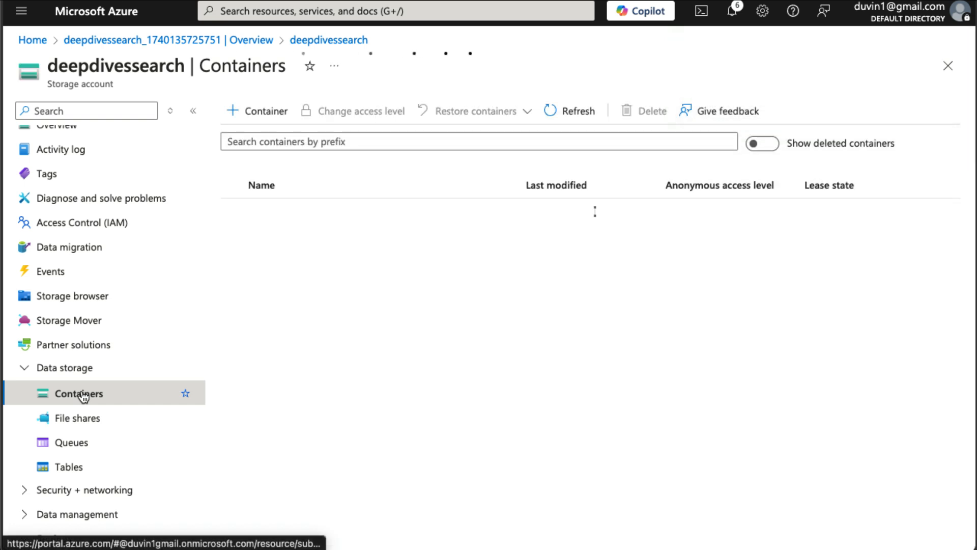
pyautogui.click(282, 117)
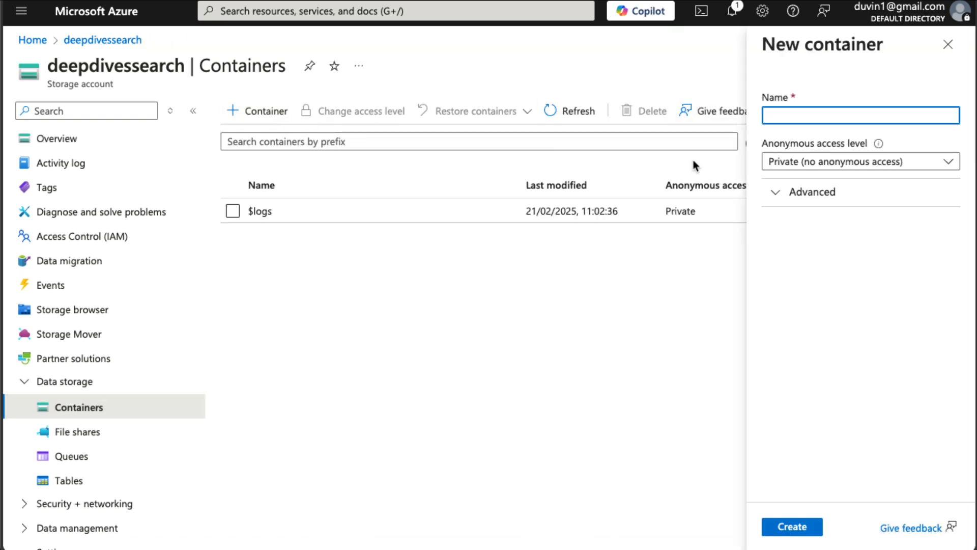
pyautogui.write('coffee-review')
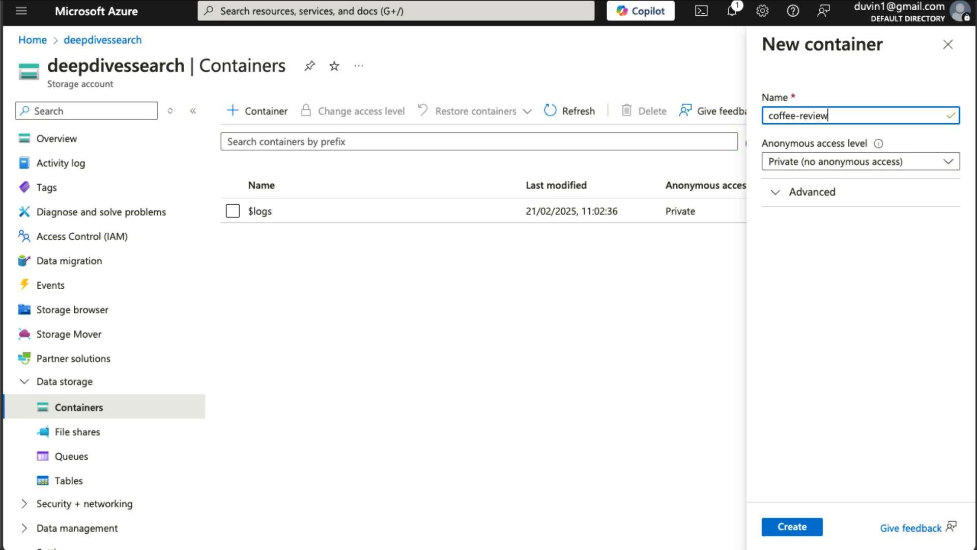
pyautogui.click(843, 166)
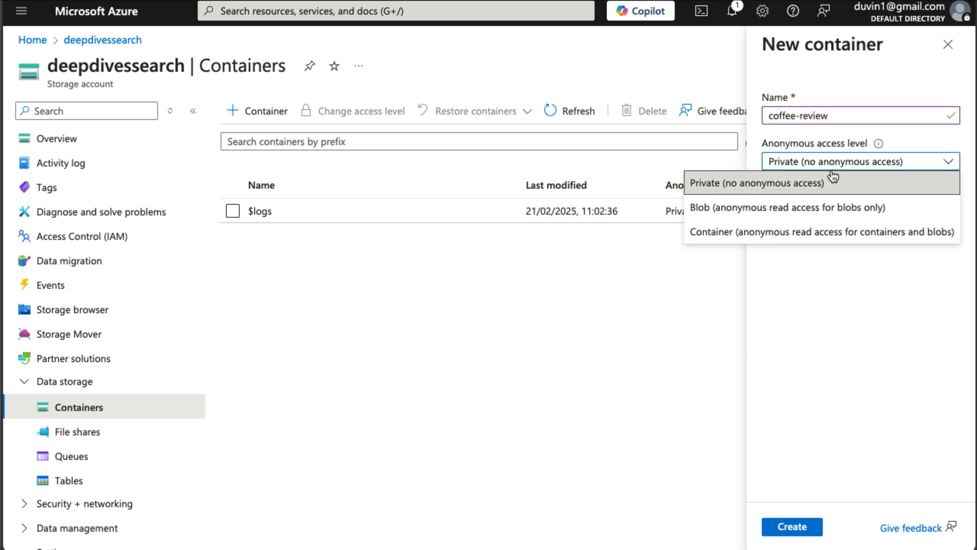
pyautogui.click(814, 230)
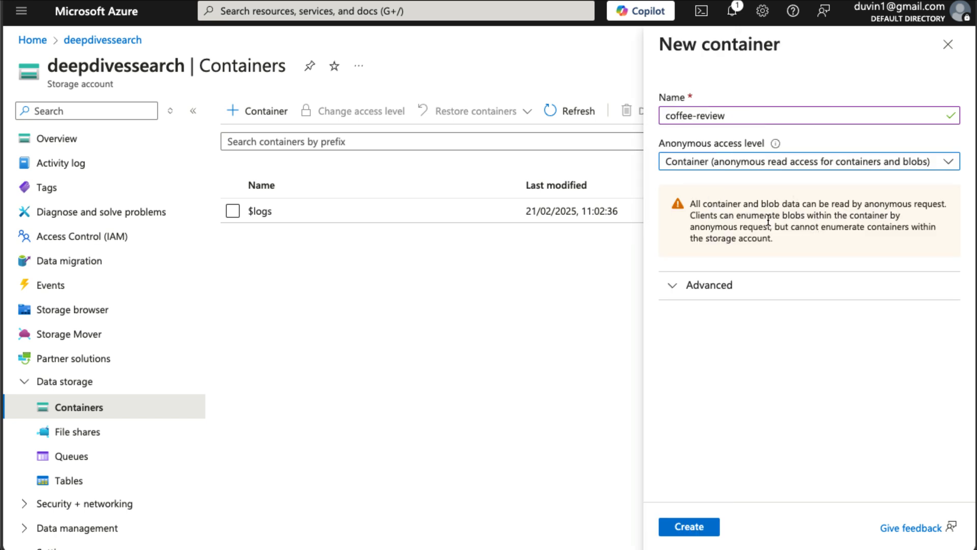
pyautogui.click(697, 524)
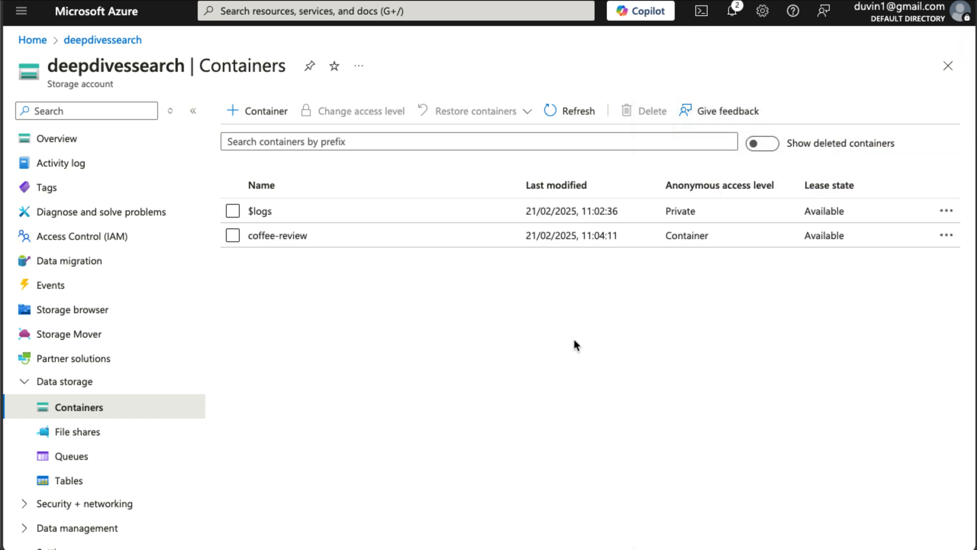
# Step: Upload the nine files review-1.docx to review-9.docx into the coffee-review container
pyautogui.click(284, 243)
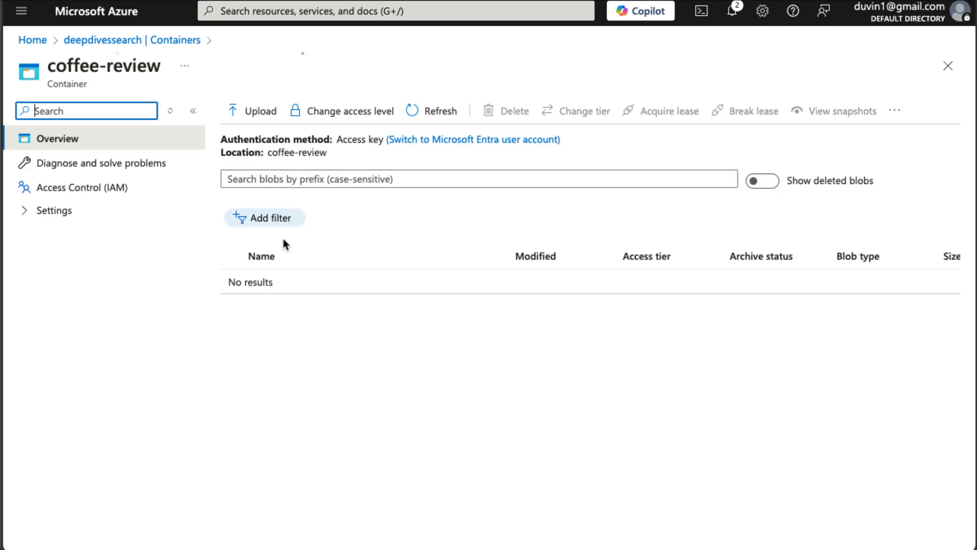
pyautogui.click(273, 113)
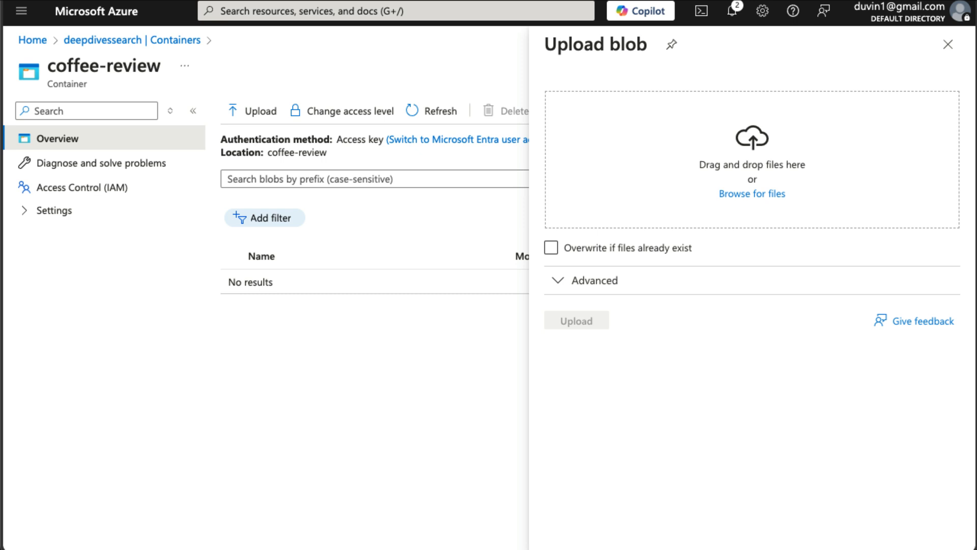
pyautogui.moveTo(975, 285); pyautogui.dragTo(728, 121)
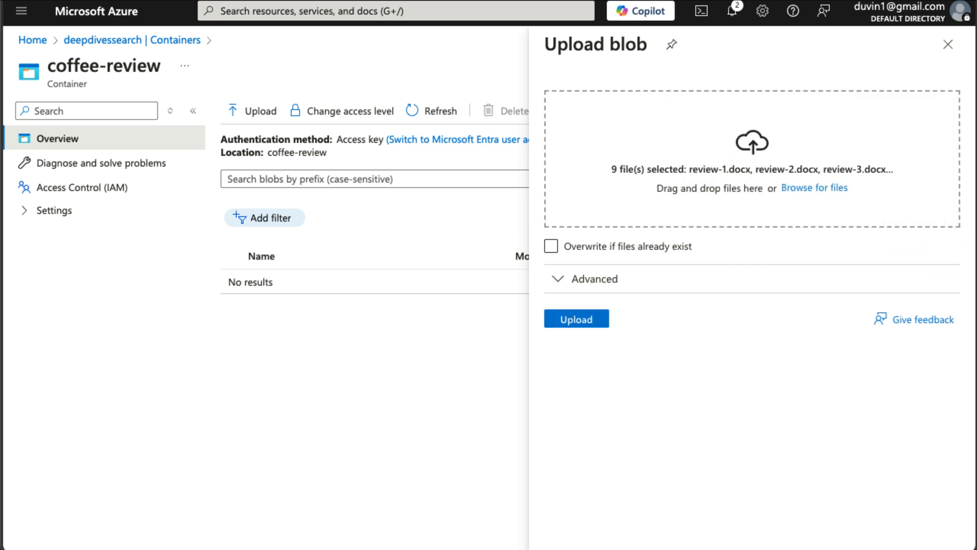
pyautogui.click(585, 320)
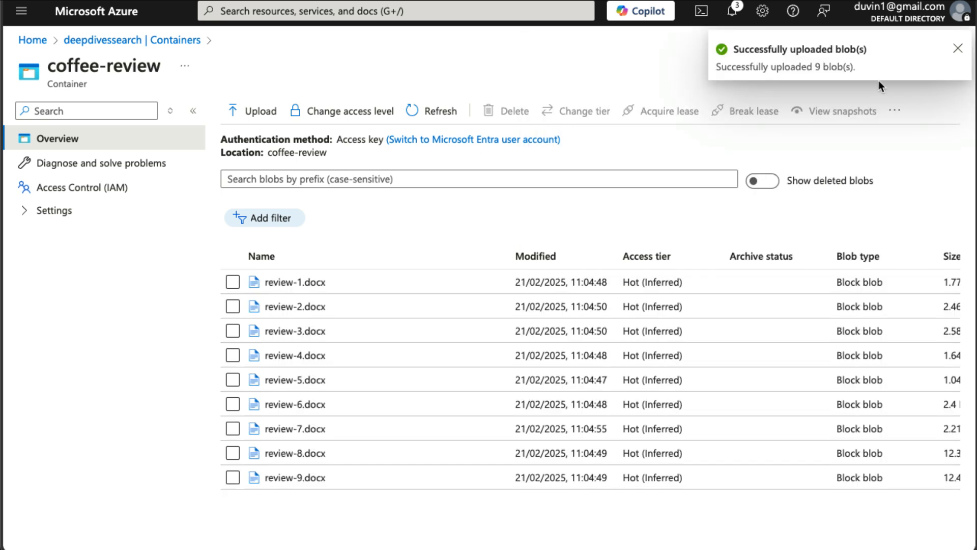
pyautogui.click(959, 48)
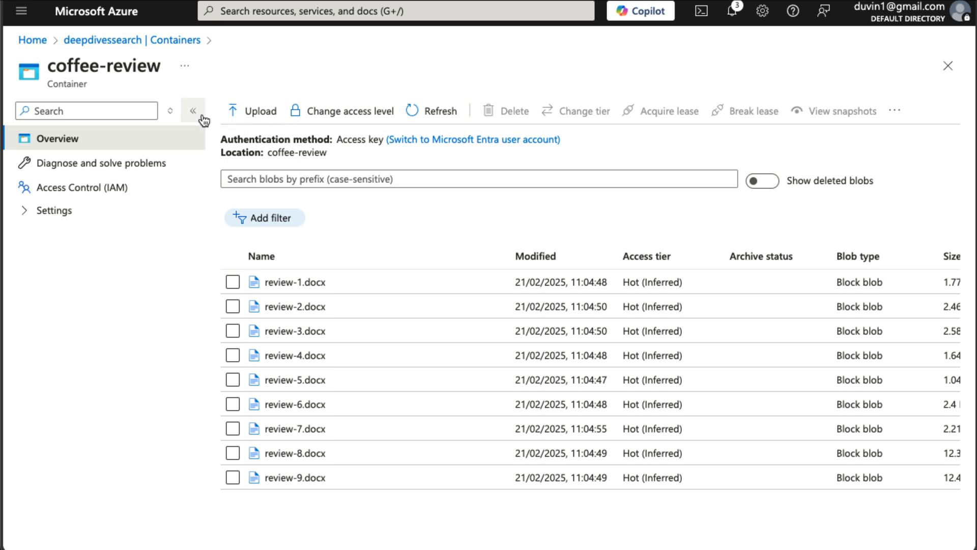
# Step: Open the deepdives-eu-ais AI Search service and start importing data into it
pyautogui.click(248, 9)
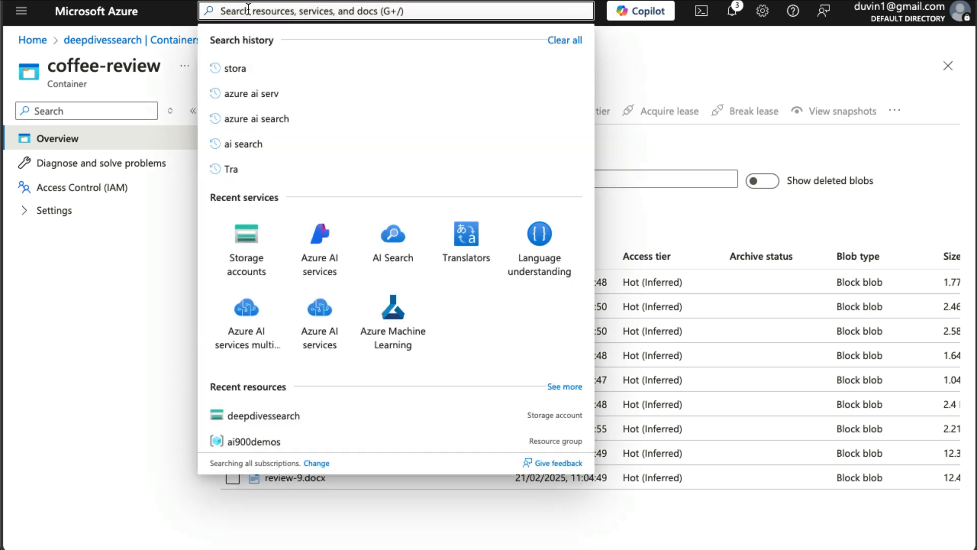
pyautogui.click(393, 239)
pyautogui.click(294, 232)
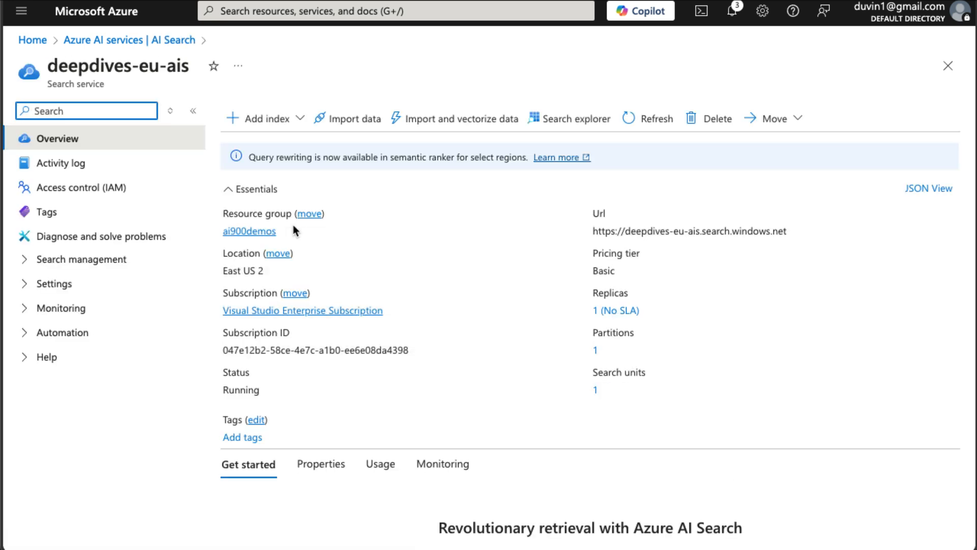
pyautogui.moveTo(289, 232)
pyautogui.click(350, 126)
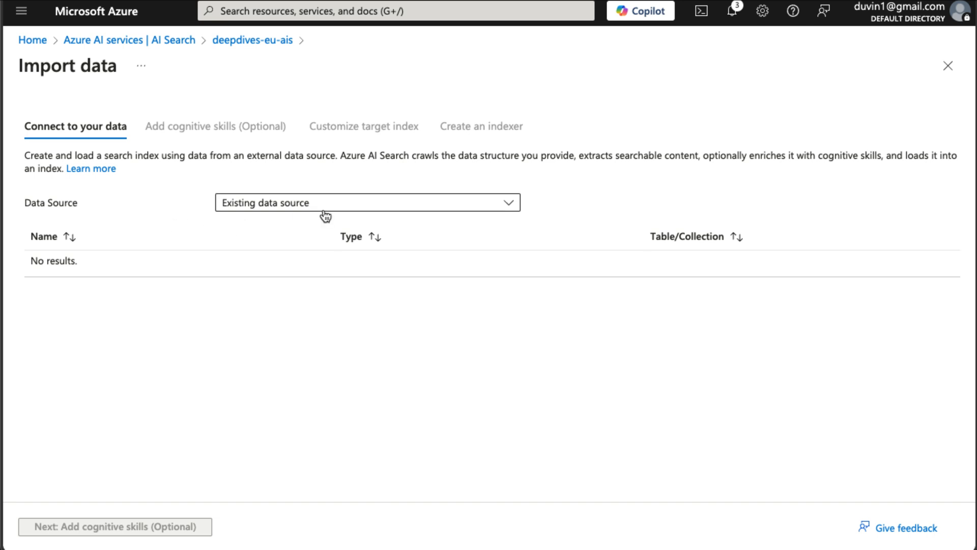
# Step: Choose Azure Blob Storage as the data source for the import and name it coffee-customer-data
pyautogui.click(365, 203)
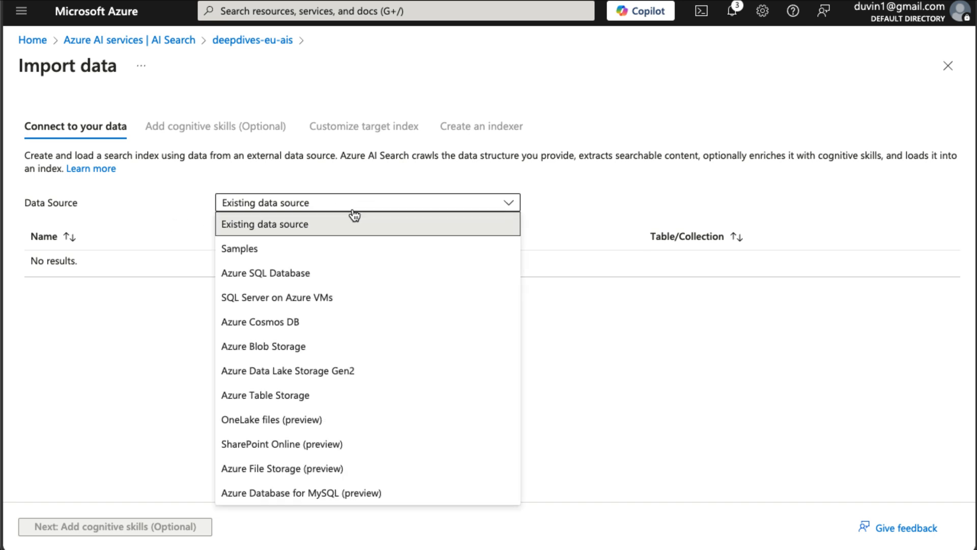
pyautogui.click(350, 353)
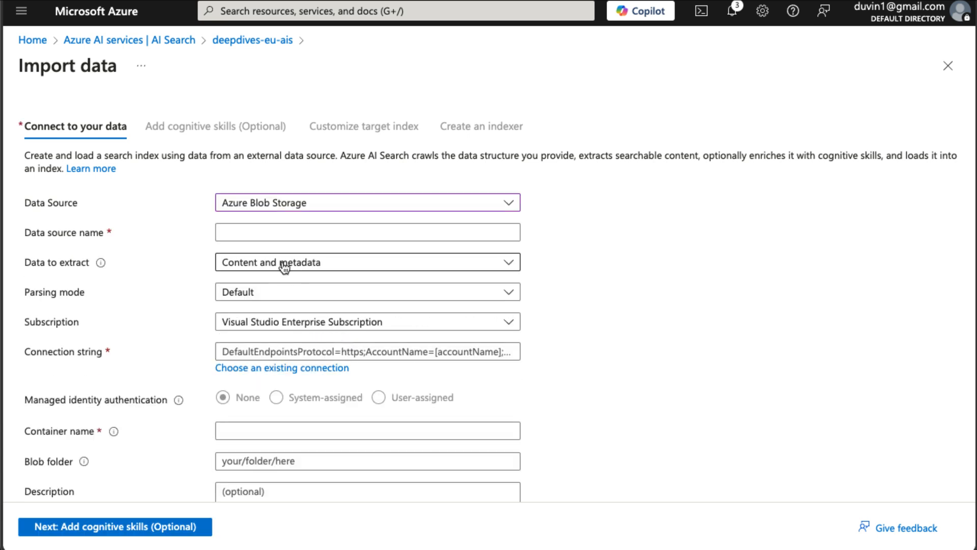
pyautogui.click(273, 232)
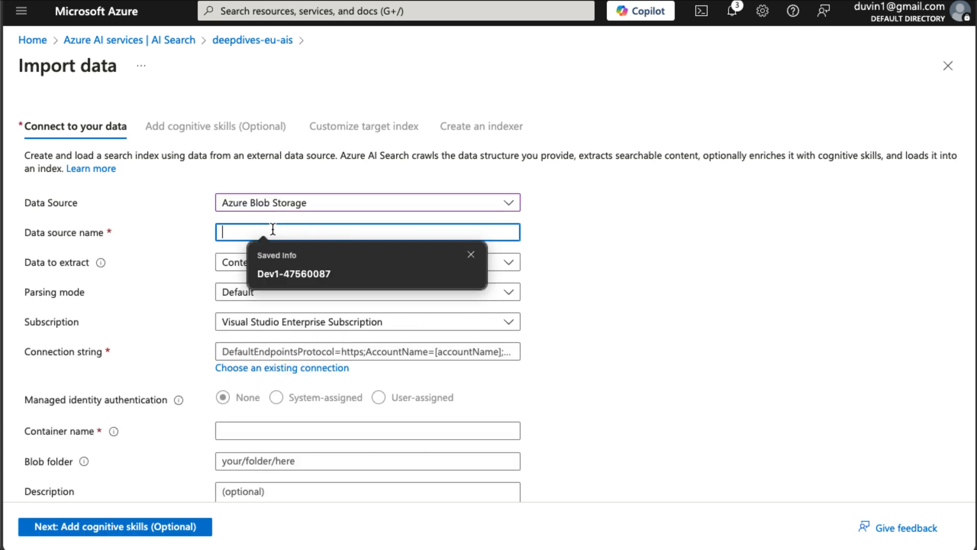
pyautogui.write('cof')
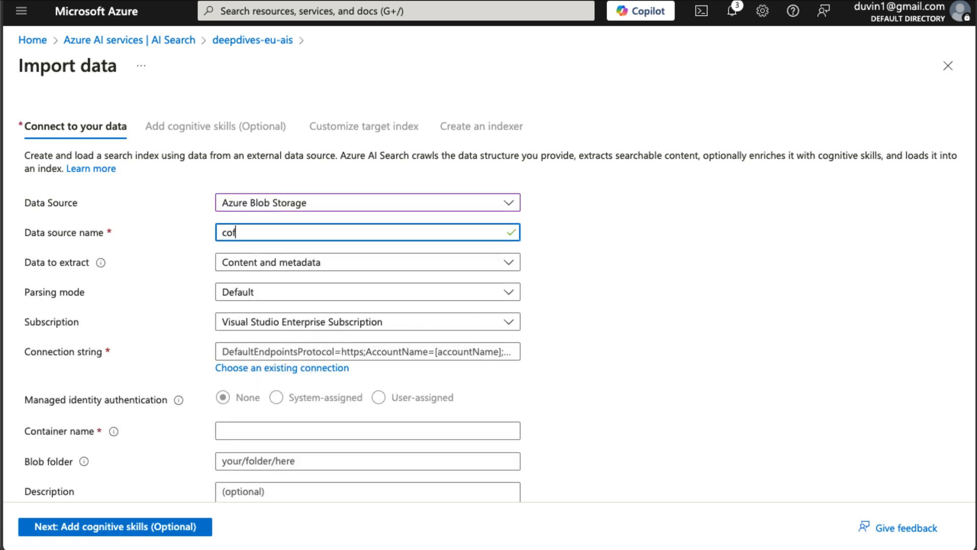
pyautogui.write('fee-customer-data')
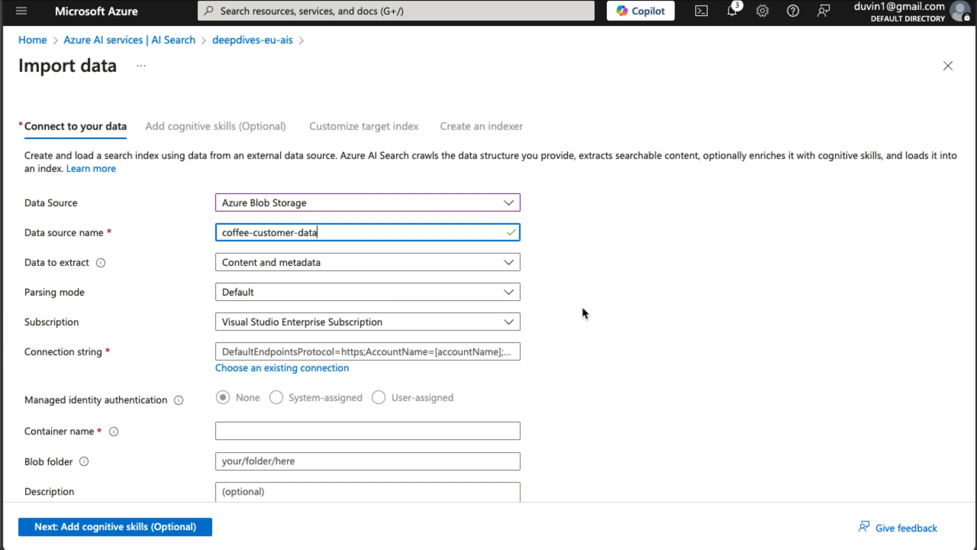
# Step: Connect the data source to the coffee-review container in the deepdivessearch storage account and continue to the cognitive skills stage
pyautogui.scroll(-2, 584, 313)
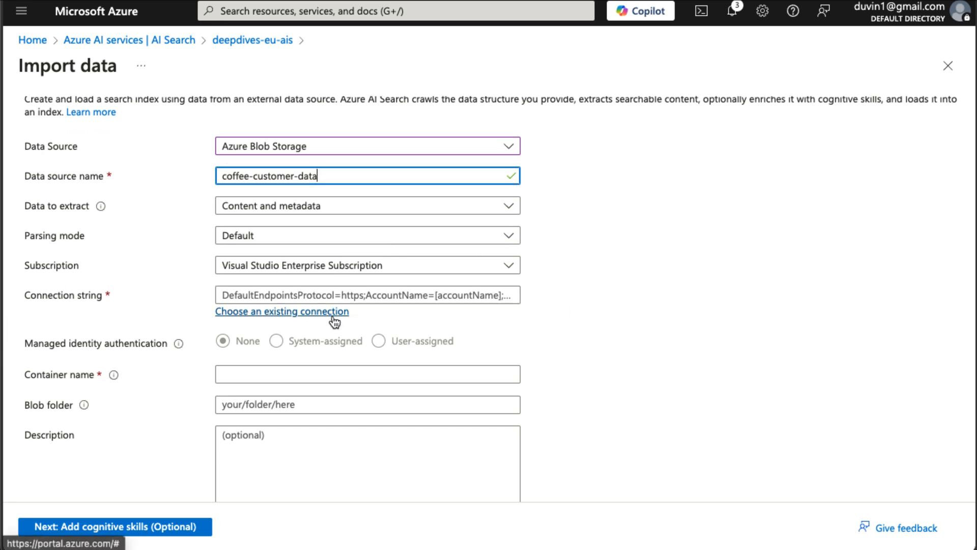
pyautogui.click(334, 318)
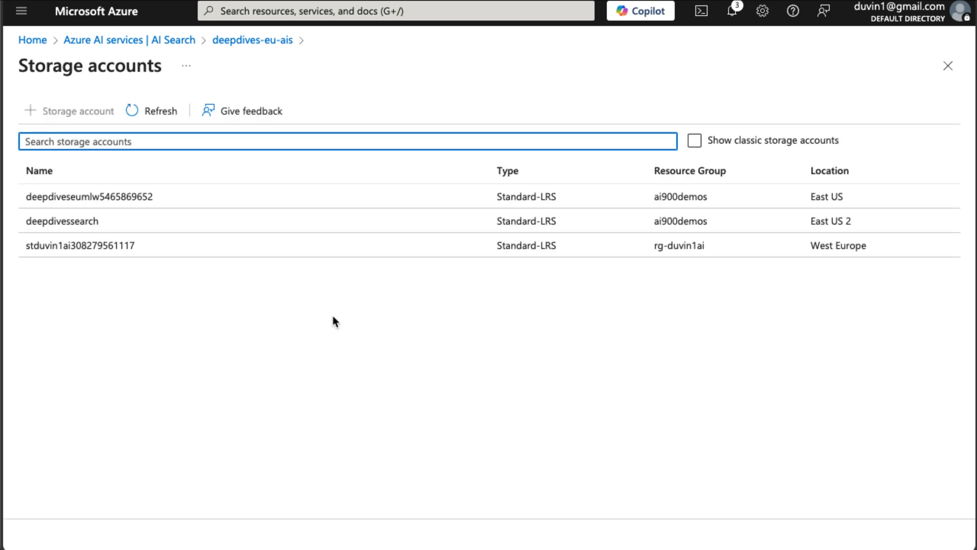
pyautogui.click(106, 226)
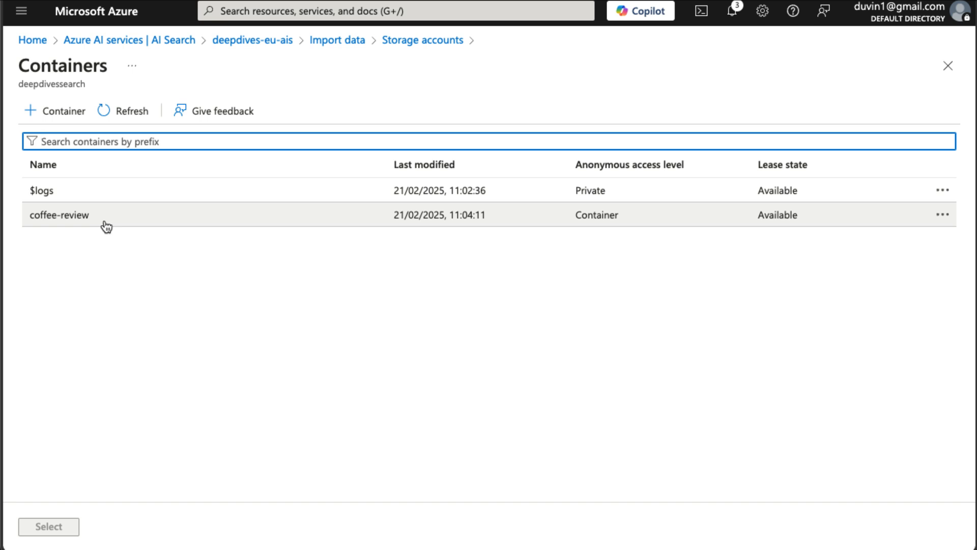
pyautogui.click(106, 226)
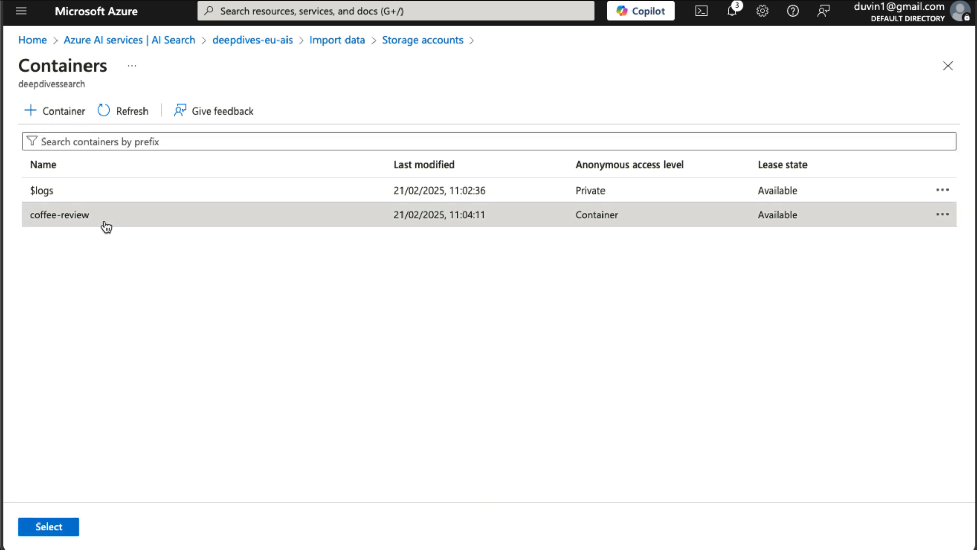
pyautogui.click(58, 527)
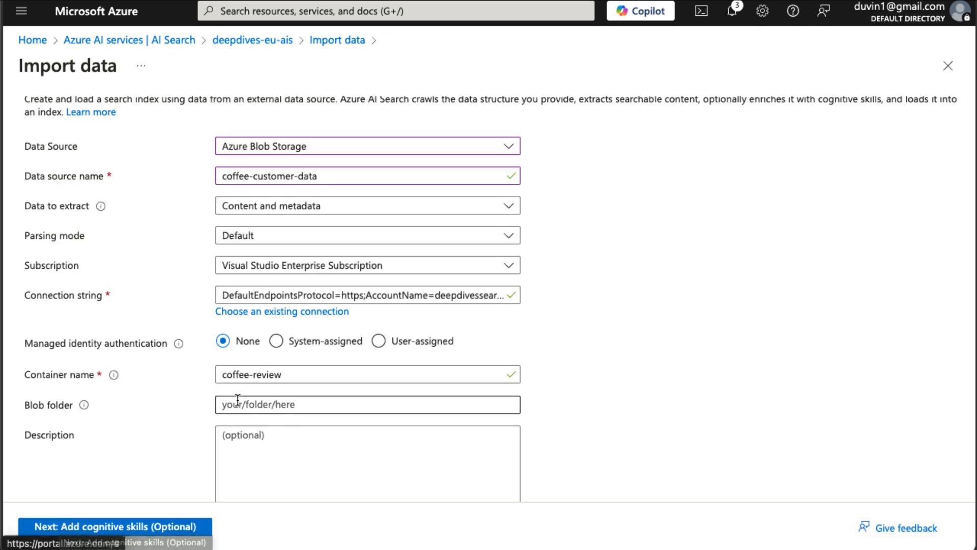
pyautogui.scroll(-2, 657, 343)
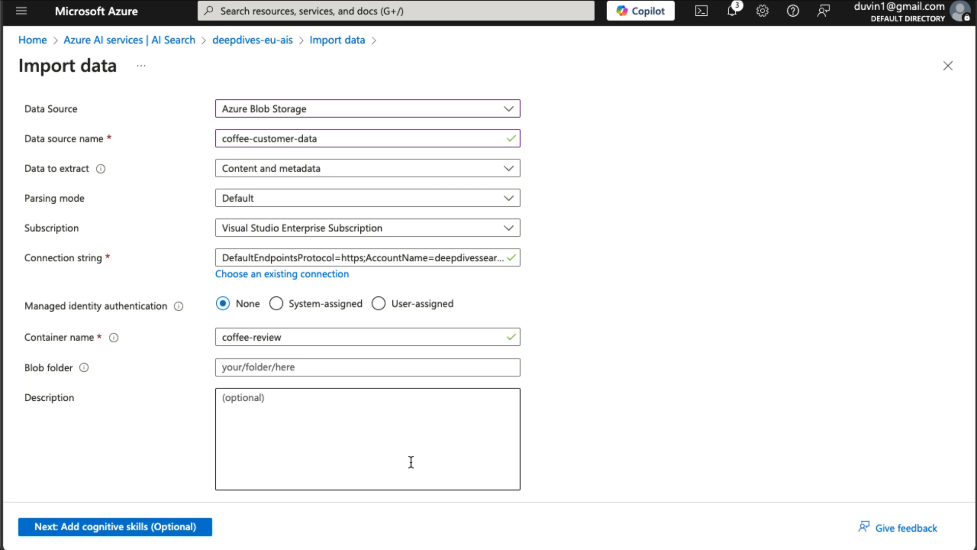
pyautogui.click(158, 526)
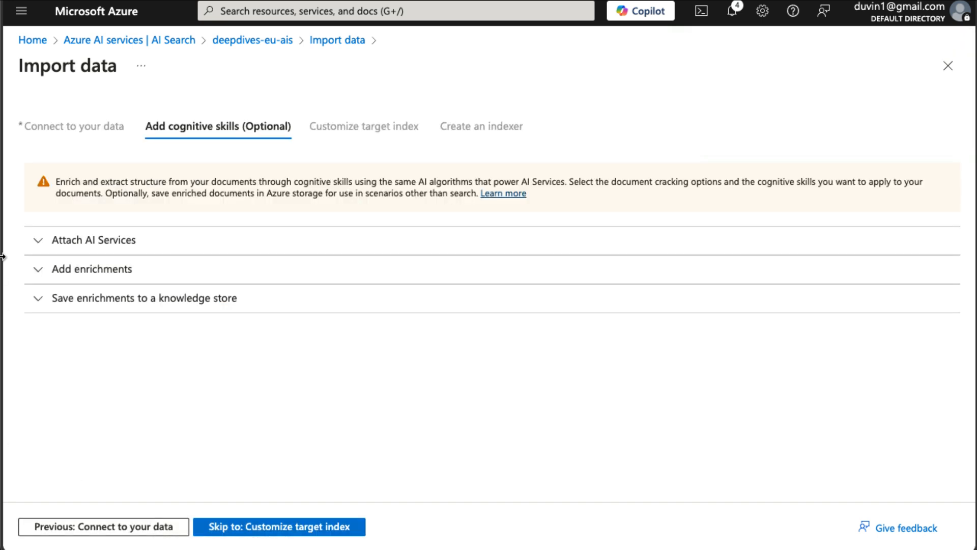
# Step: Attach the deepdives-eu-asmsa AI Services resource to power the import's cognitive skills
pyautogui.click(48, 242)
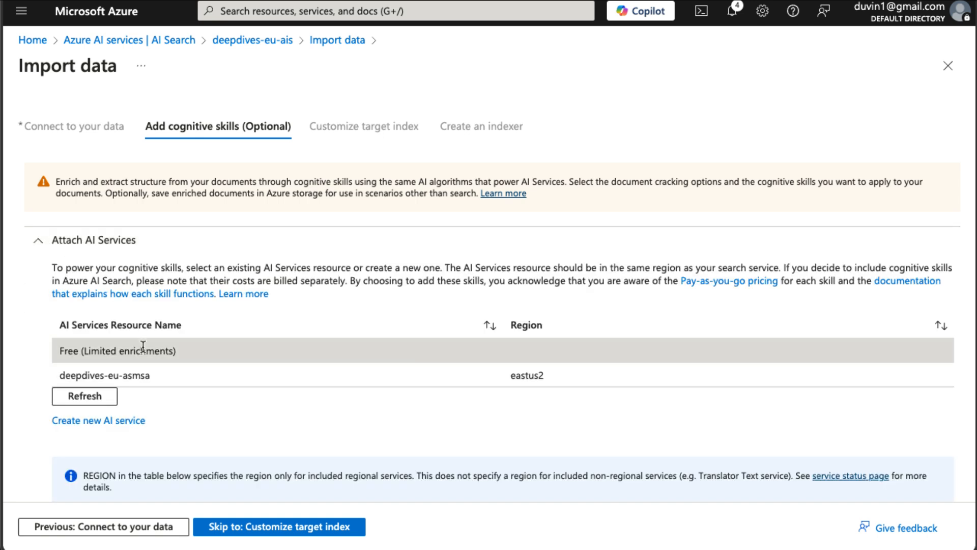
pyautogui.scroll(-1, 132, 379)
pyautogui.click(95, 374)
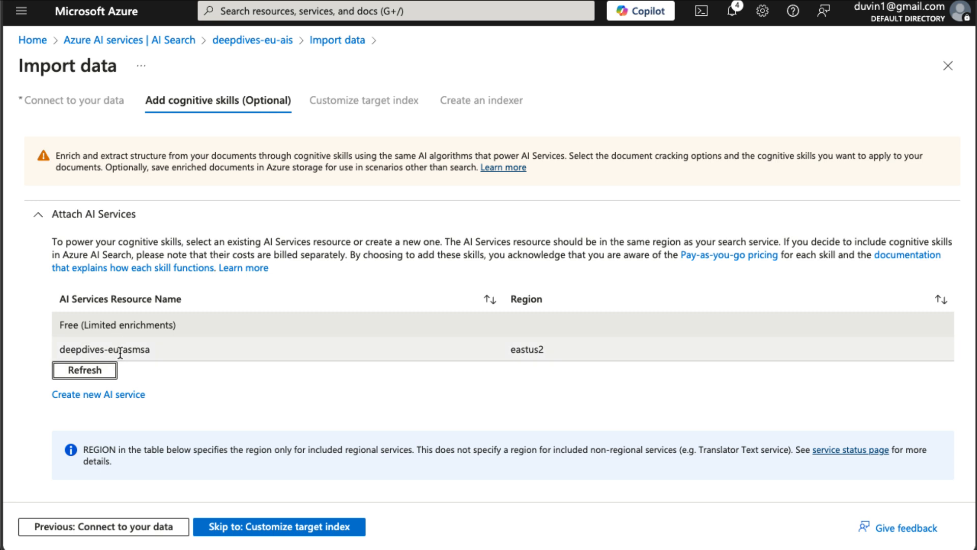
pyautogui.click(120, 353)
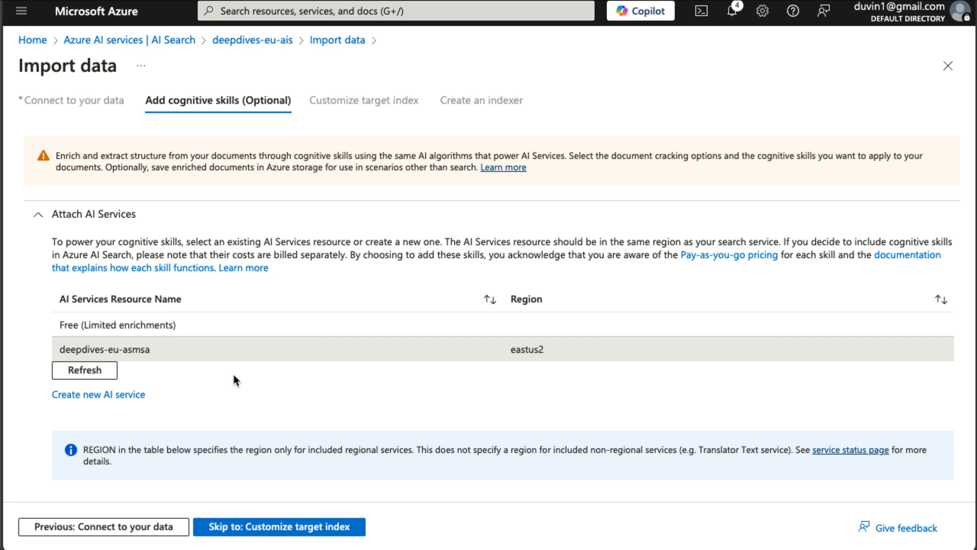
# Step: Under the enrichments, name the skillset coffee-skillset and enable OCR with all text merged into the merged_content field
pyautogui.scroll(-3, 233, 375)
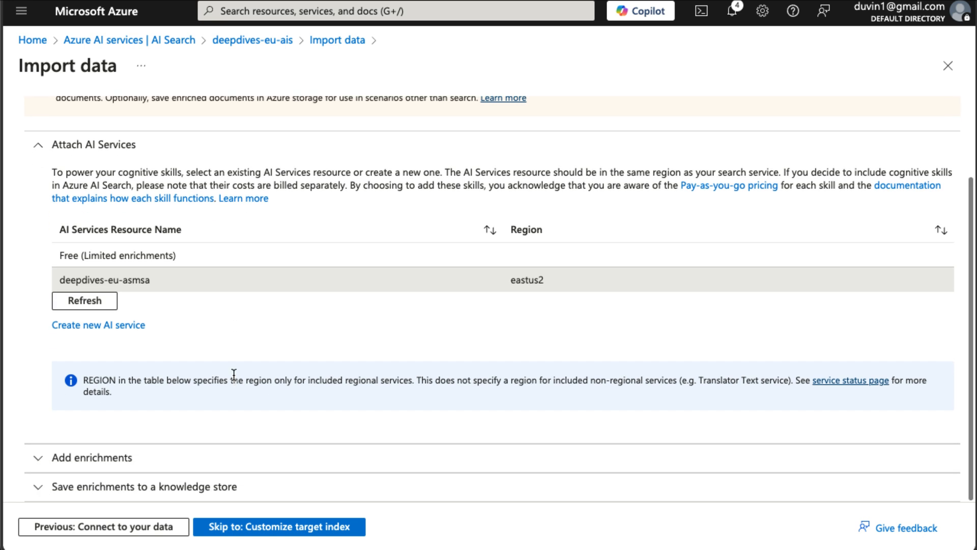
pyautogui.click(94, 458)
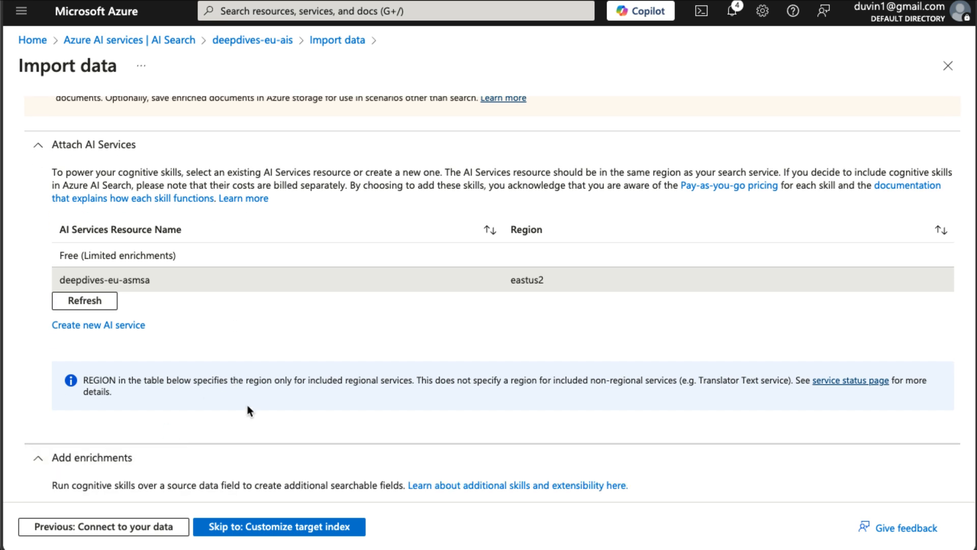
pyautogui.scroll(-3, 246, 405)
pyautogui.scroll(-2, 248, 408)
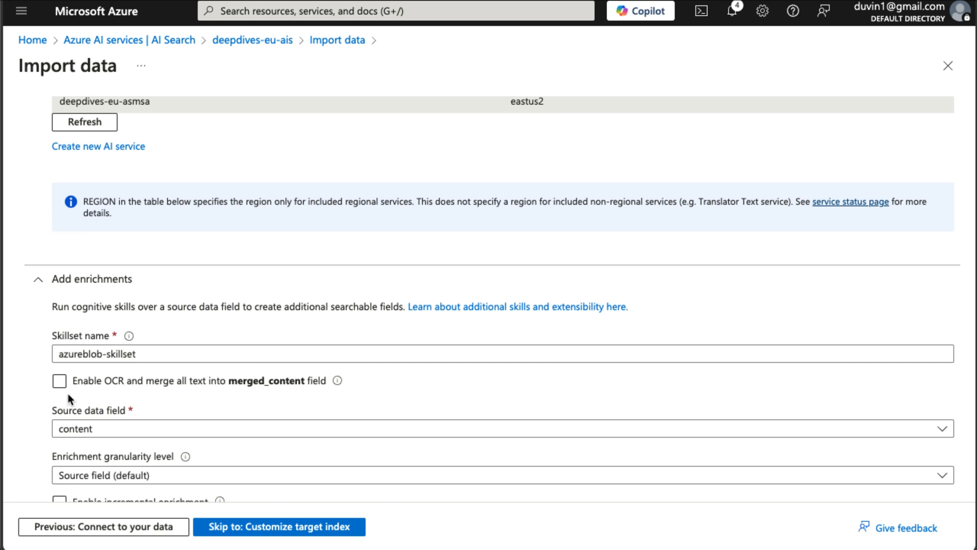
pyautogui.doubleClick(81, 354)
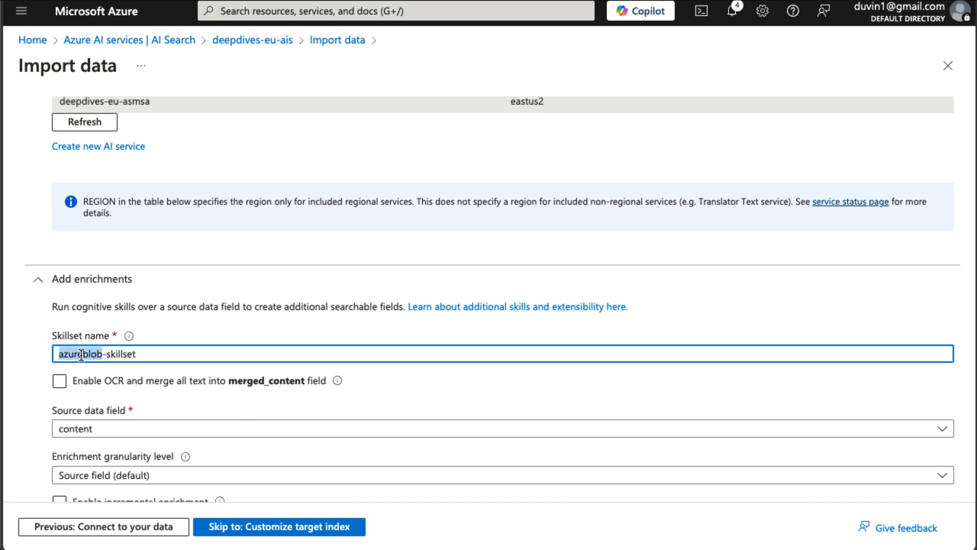
pyautogui.write('coffee')
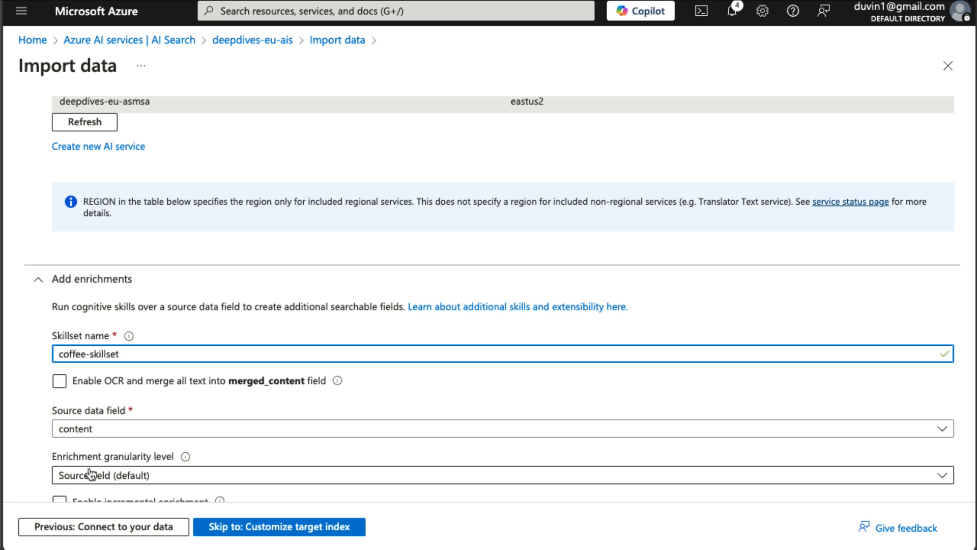
pyautogui.click(60, 380)
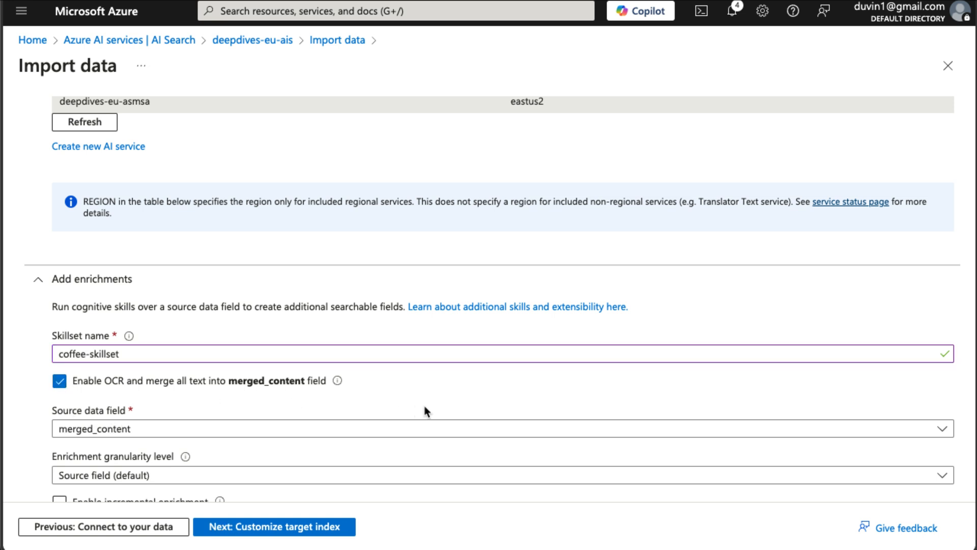
# Step: Set the skillset's enrichment granularity level to Pages (5000 characters chunks)
pyautogui.scroll(-3, 480, 398)
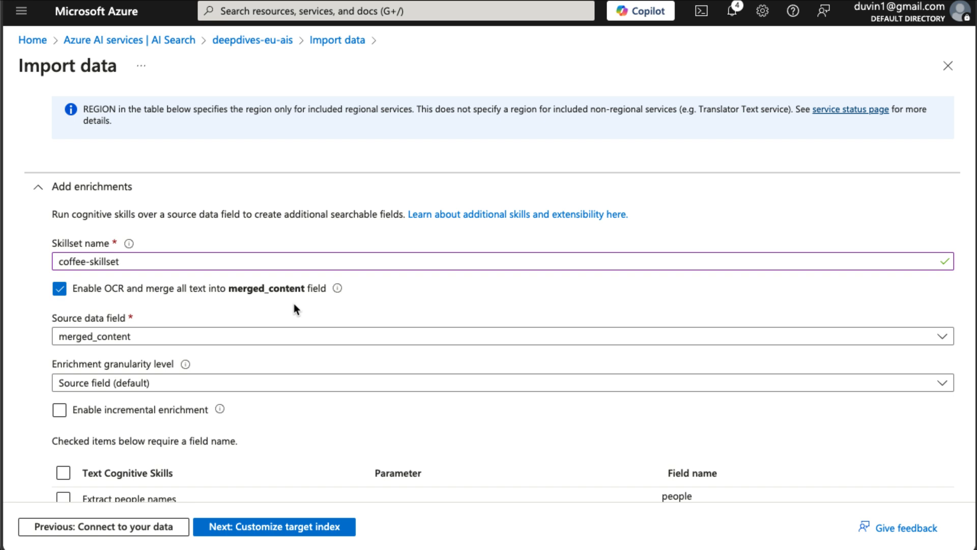
pyautogui.scroll(-3, 294, 308)
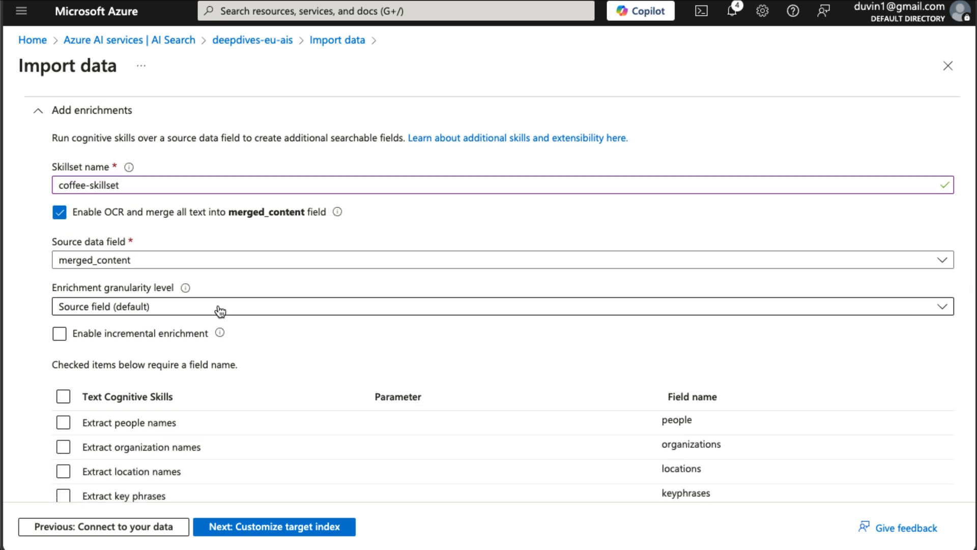
pyautogui.scroll(-3, 330, 334)
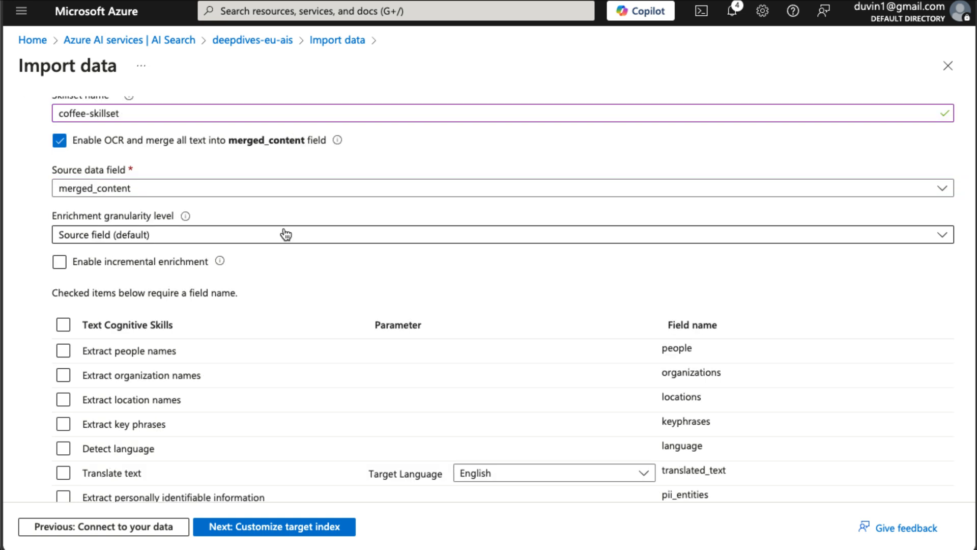
pyautogui.click(282, 232)
pyautogui.click(278, 279)
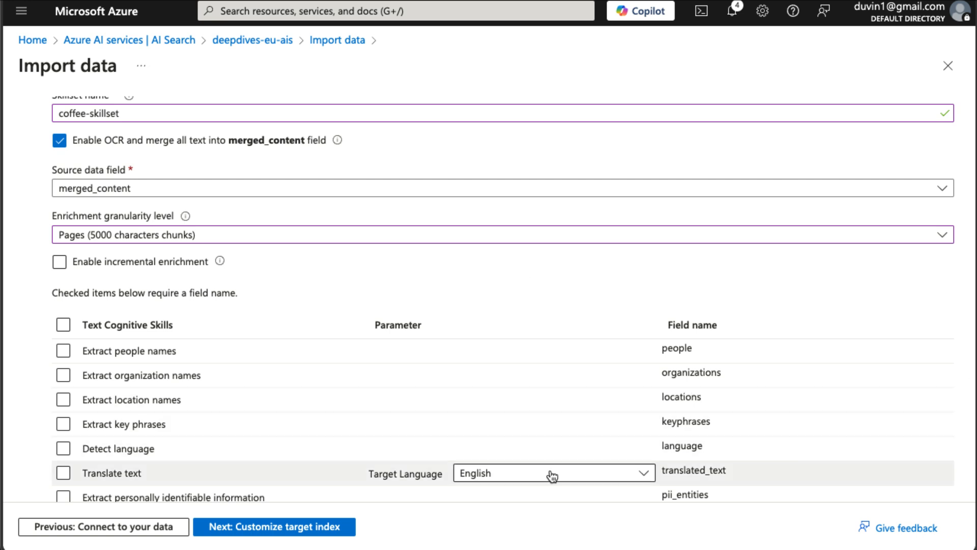
# Step: Enable the text cognitive skills for extracting location names, extracting key phrases and detecting language
pyautogui.click(63, 400)
pyautogui.scroll(-1, 403, 284)
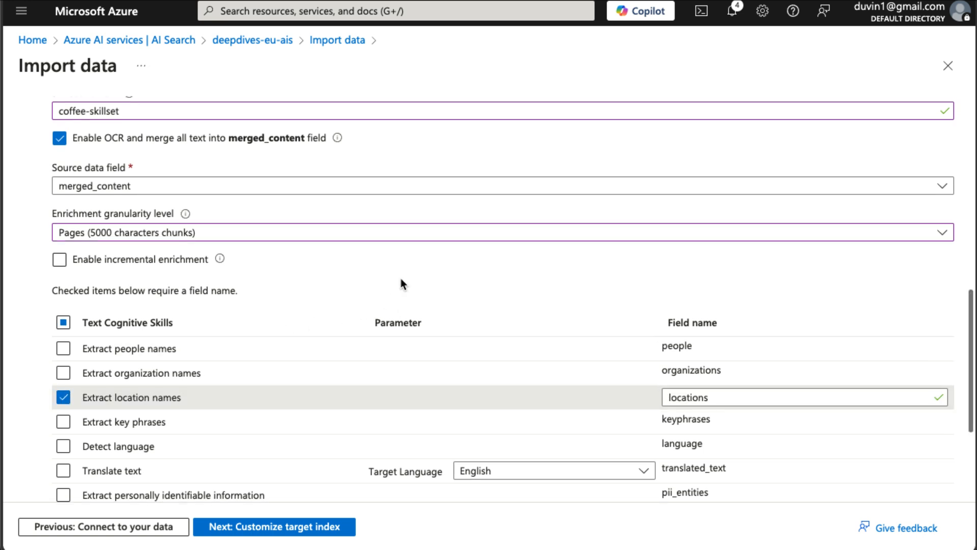
pyautogui.scroll(-2, 403, 283)
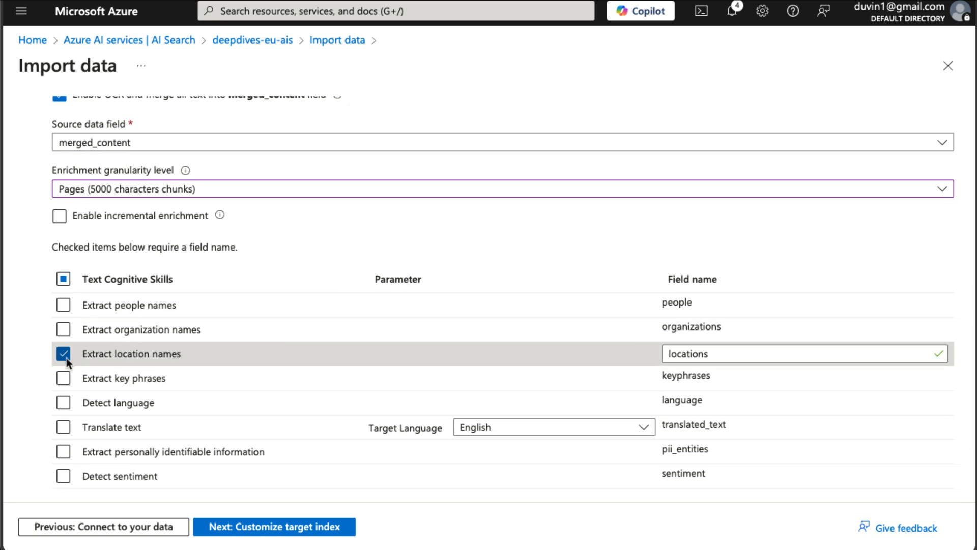
pyautogui.click(64, 379)
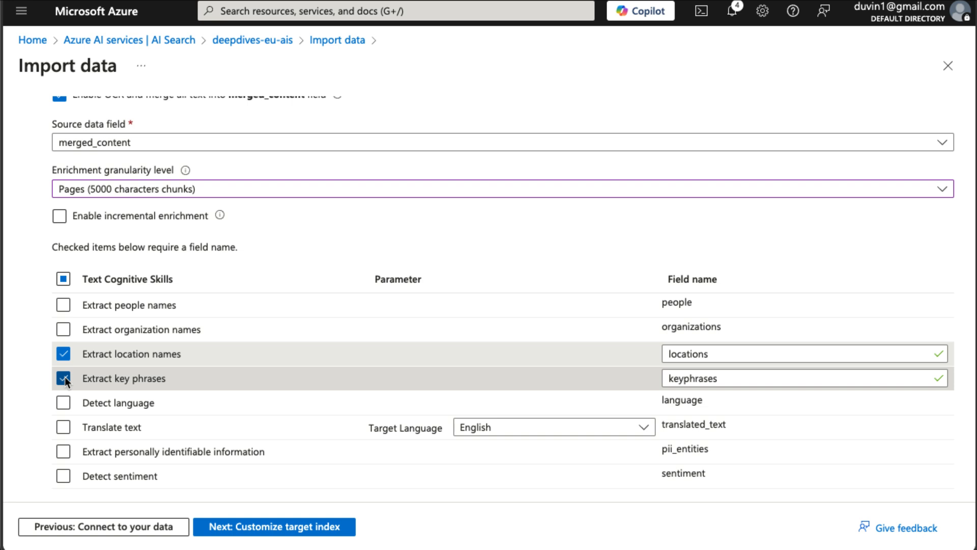
pyautogui.click(63, 402)
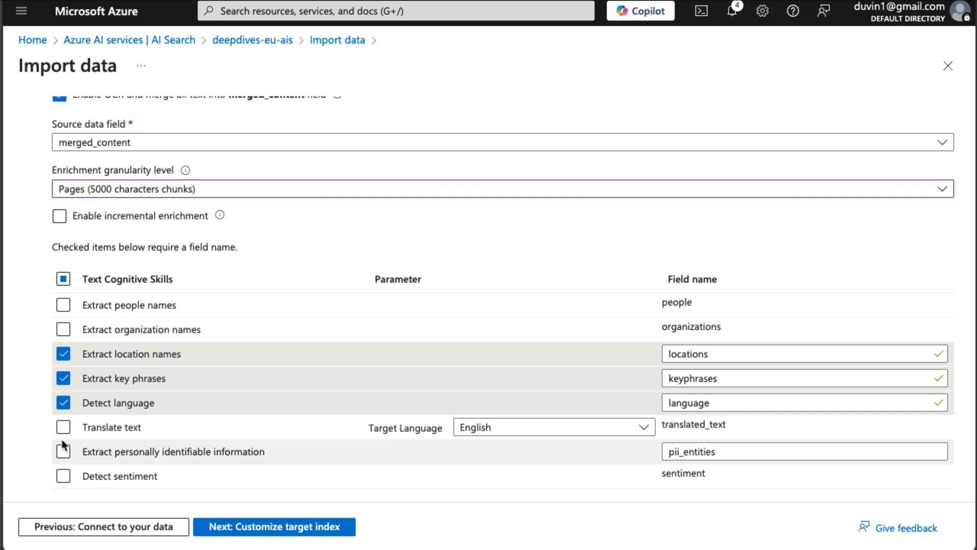
# Step: Enable the image cognitive skills that generate tags and captions from images
pyautogui.scroll(-3, 63, 446)
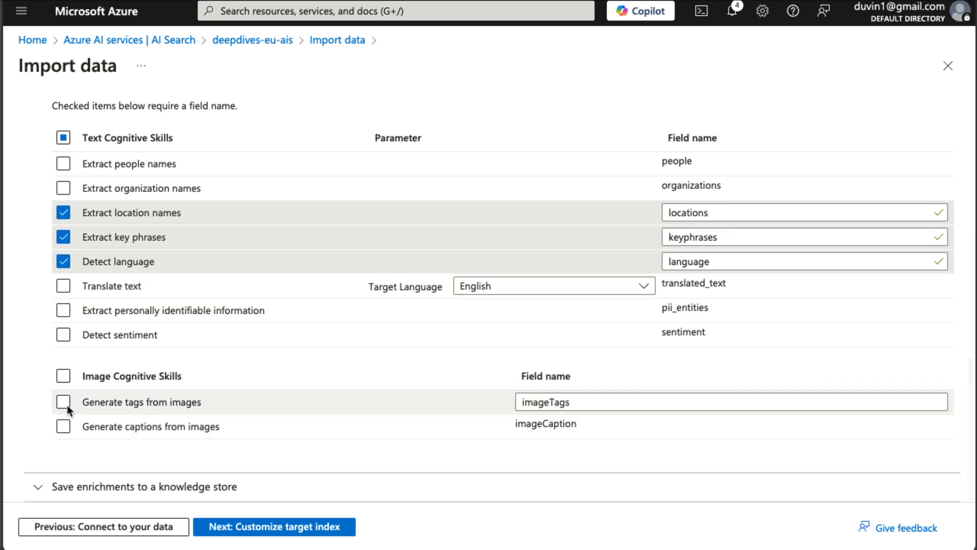
pyautogui.click(66, 404)
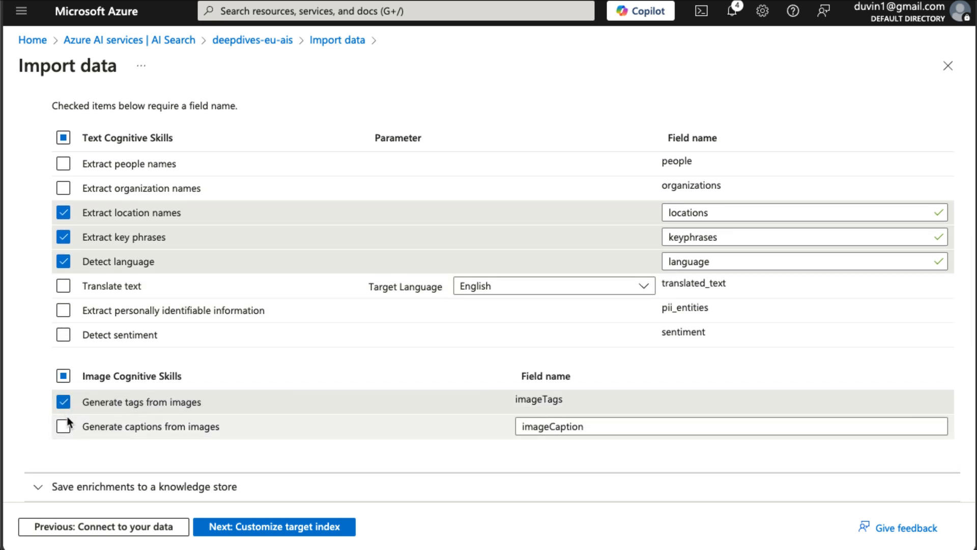
pyautogui.click(70, 426)
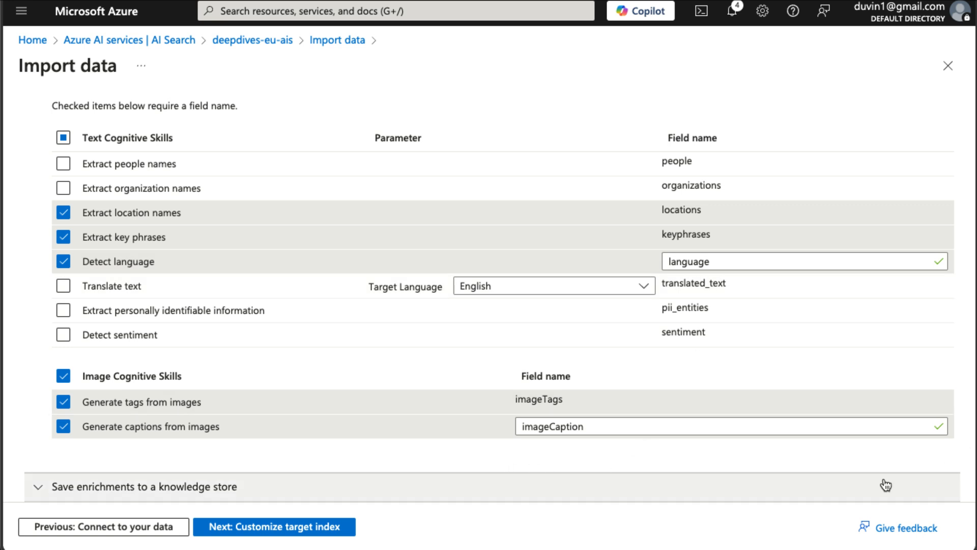
# Step: Save enrichments to a knowledge store with image projections and the Documents table projections, including pages, key phrases, entities, image details and image references
pyautogui.click(218, 487)
pyautogui.scroll(-1, 300, 369)
pyautogui.scroll(-5, 301, 370)
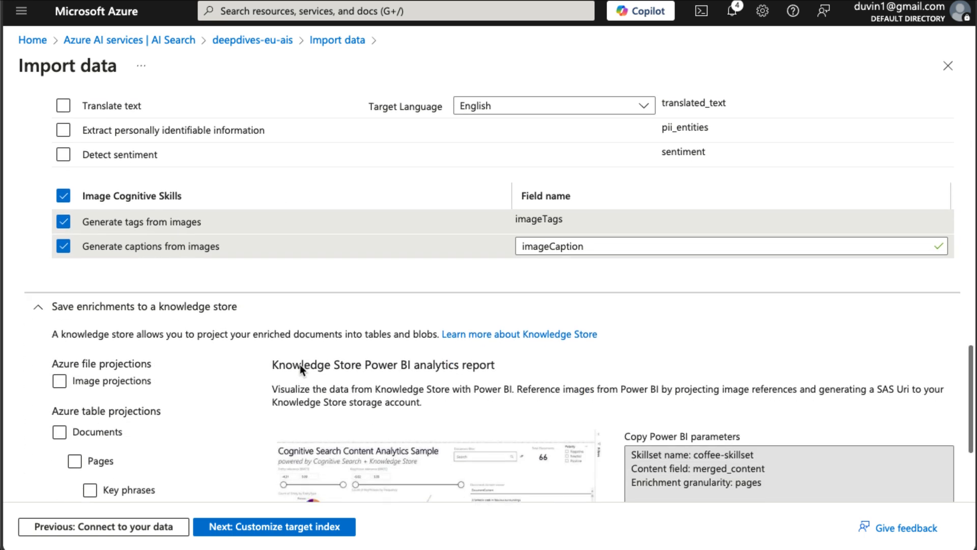
pyautogui.scroll(-1, 301, 364)
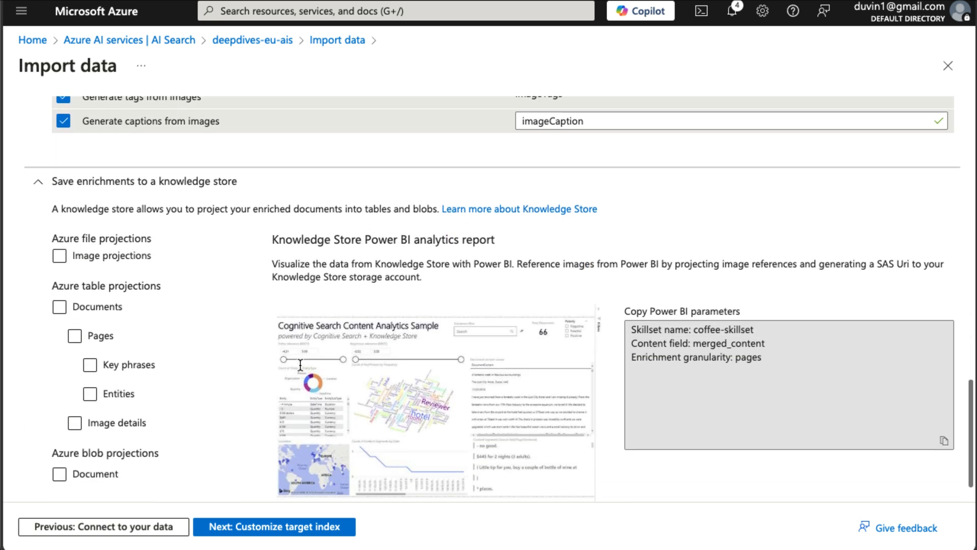
pyautogui.click(59, 255)
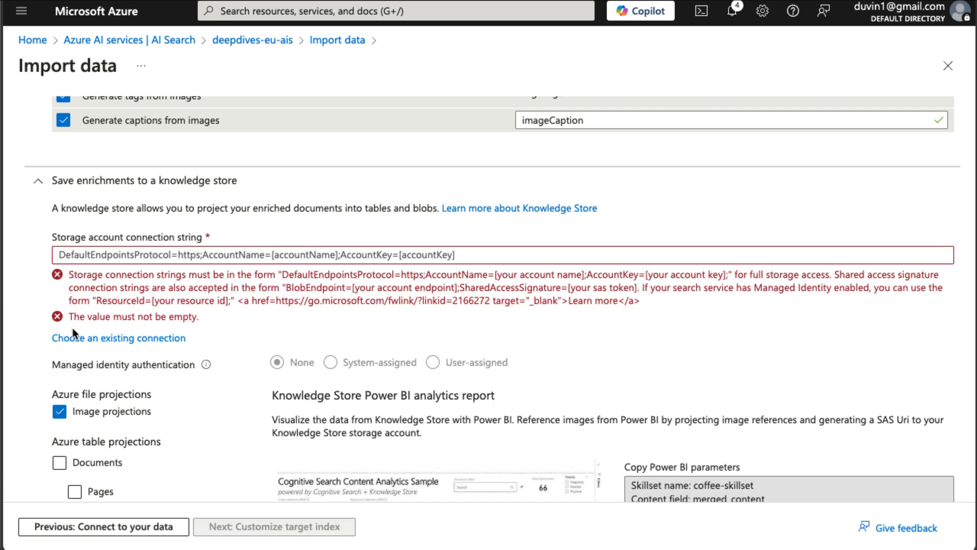
pyautogui.scroll(-2, 72, 327)
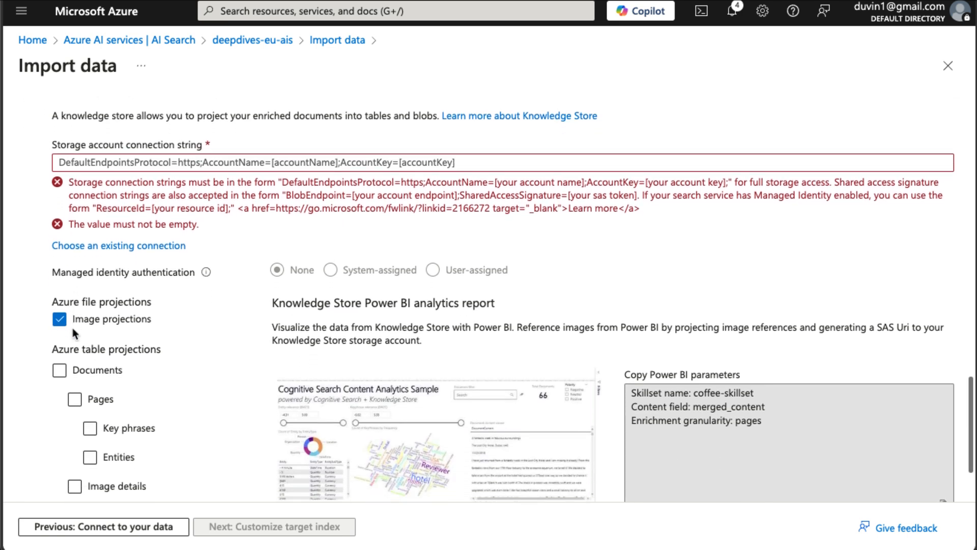
pyautogui.scroll(-1, 73, 334)
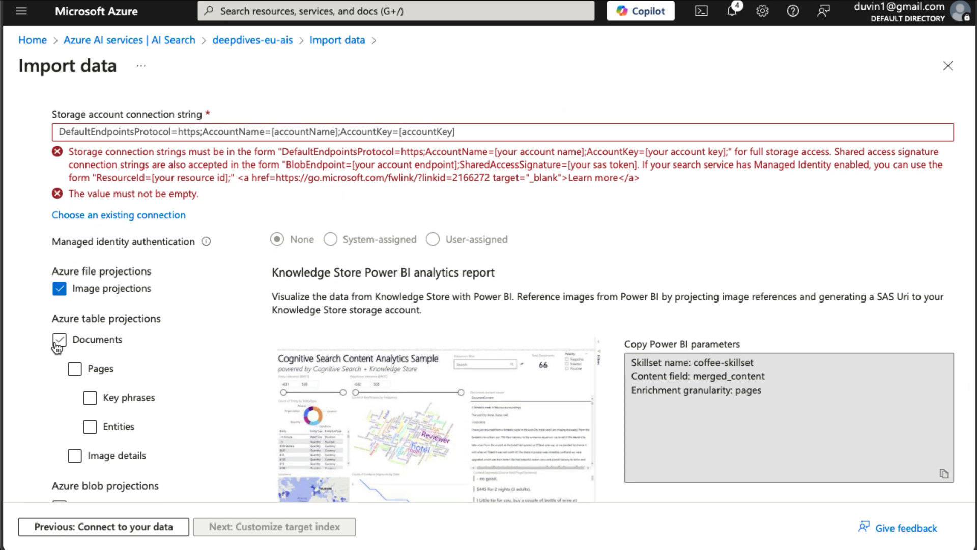
pyautogui.click(59, 340)
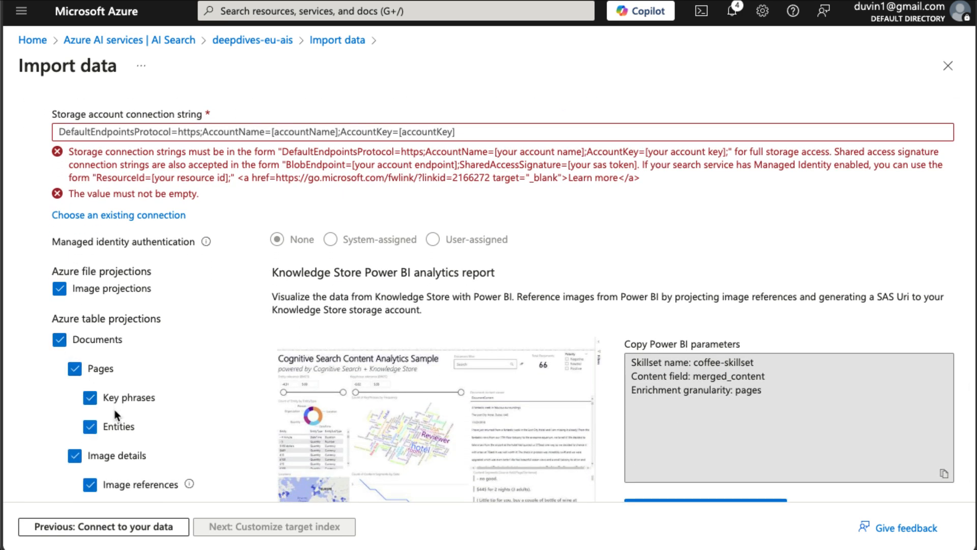
pyautogui.scroll(-2, 116, 414)
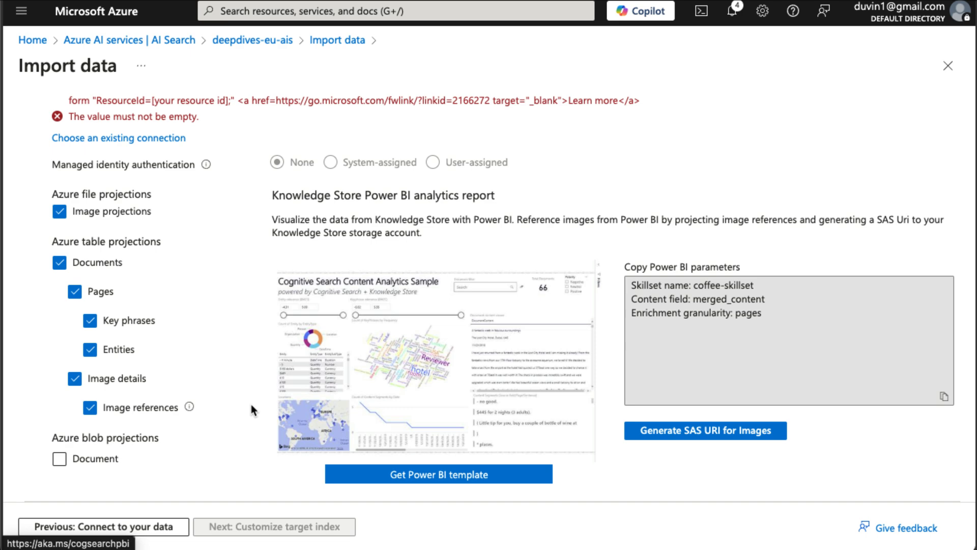
pyautogui.scroll(3, 213, 324)
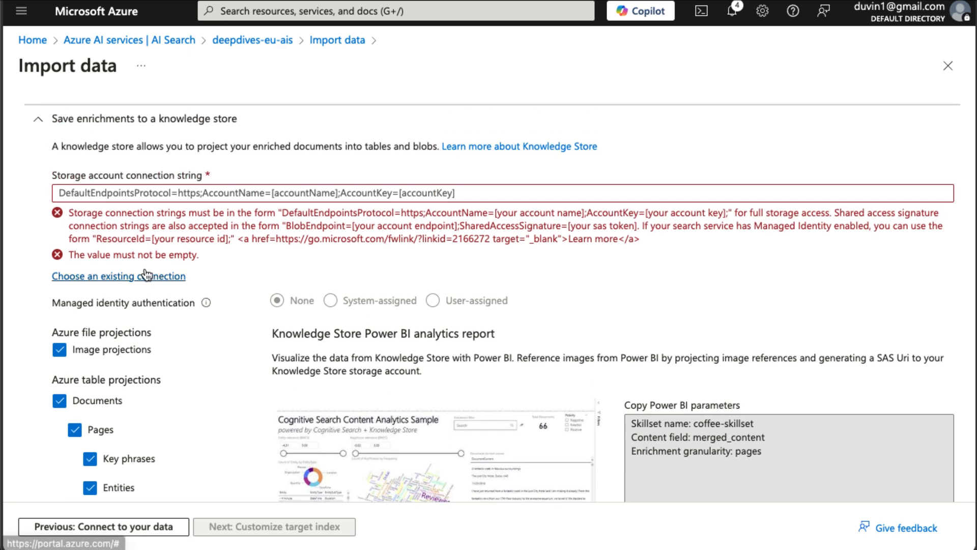
# Step: Create a private container named knowledge-store in the deepdivessearch storage account and select it as the knowledge store connection
pyautogui.click(145, 271)
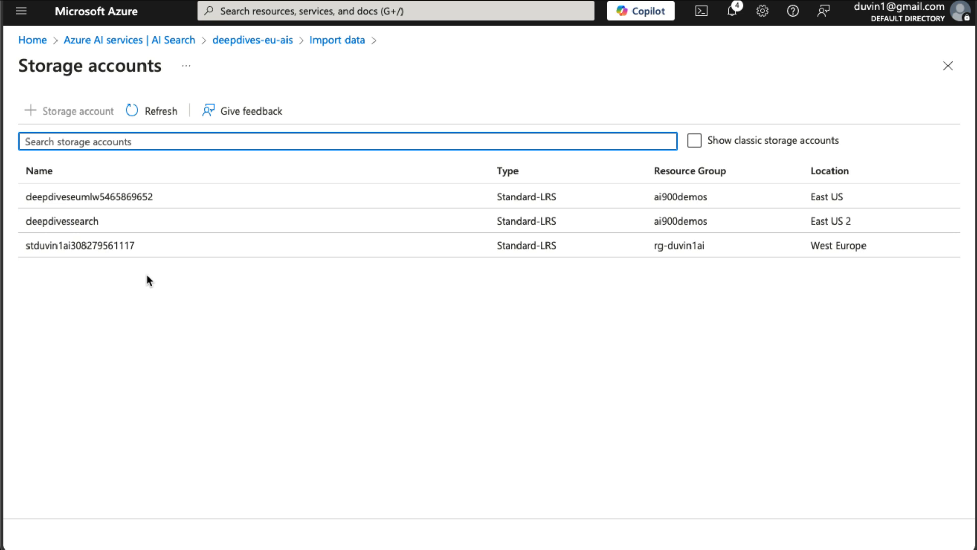
pyautogui.click(95, 222)
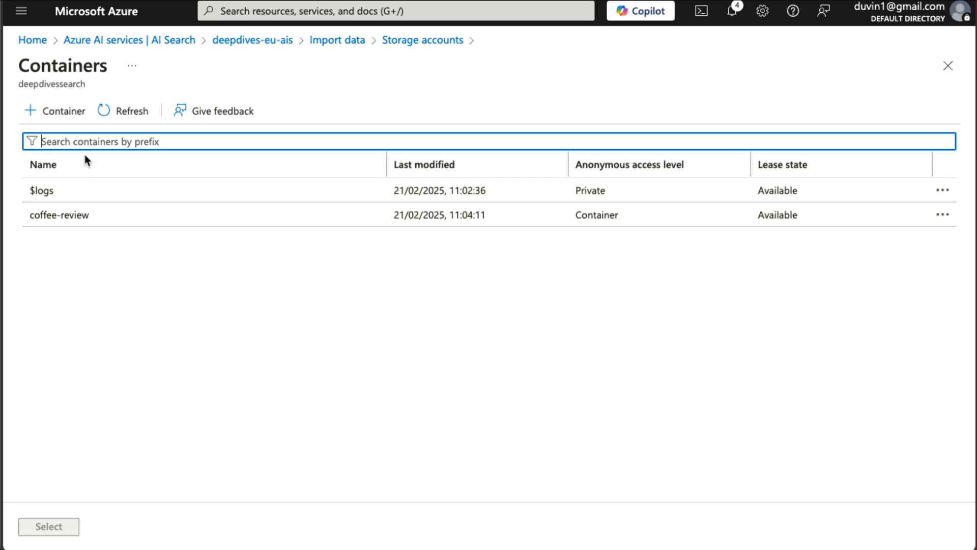
pyautogui.click(76, 115)
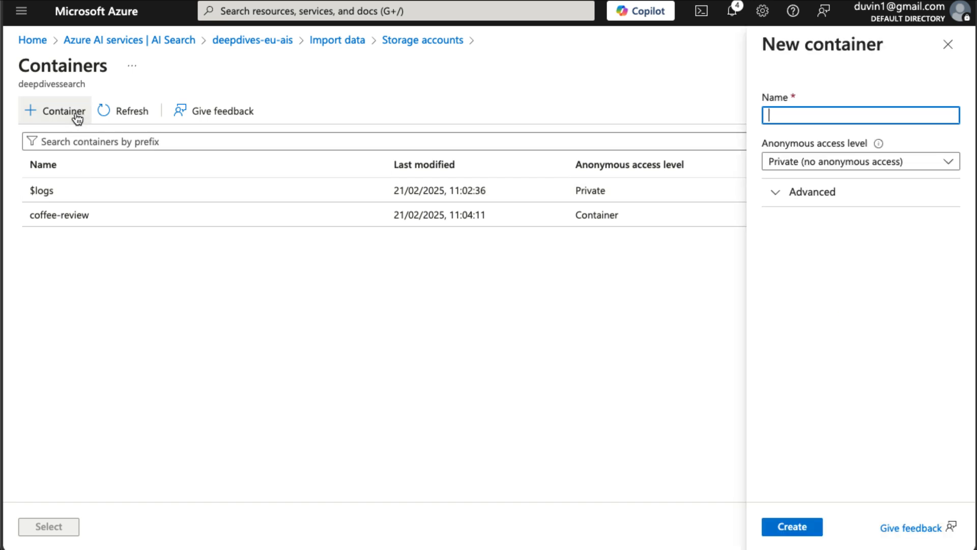
pyautogui.write('knowledge-store')
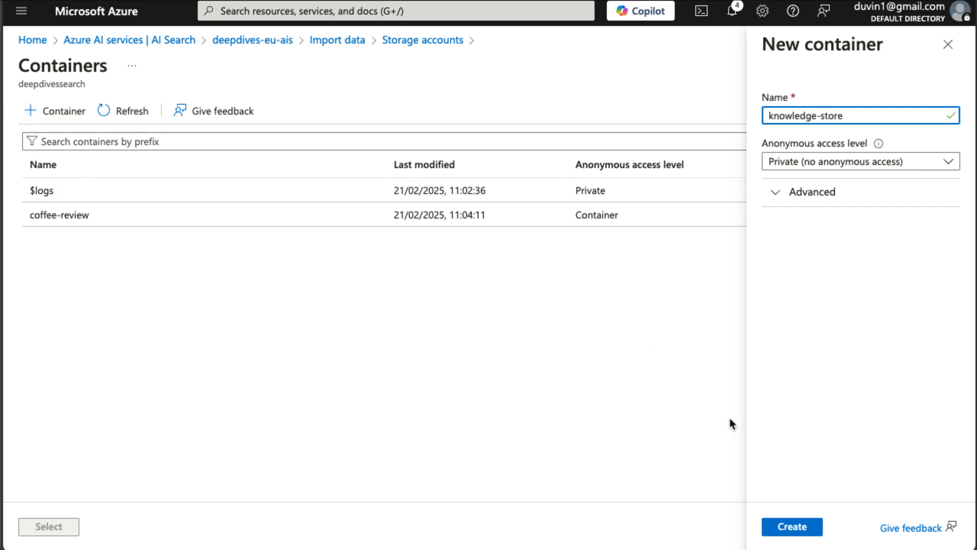
pyautogui.click(804, 527)
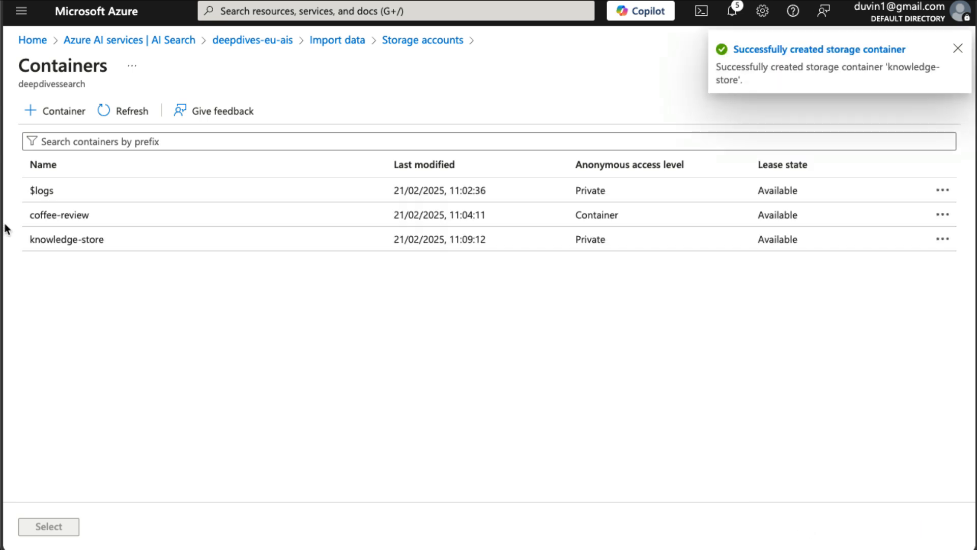
pyautogui.click(67, 241)
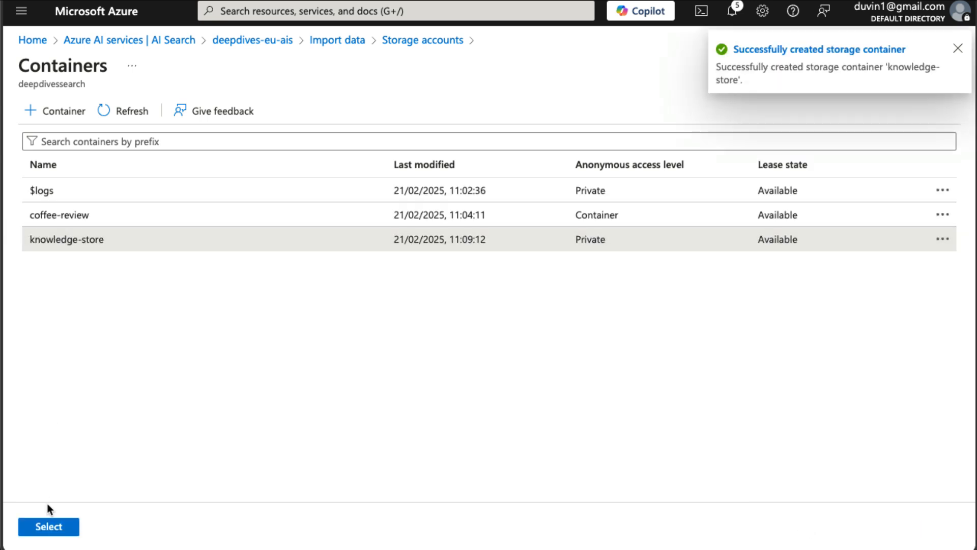
pyautogui.click(50, 527)
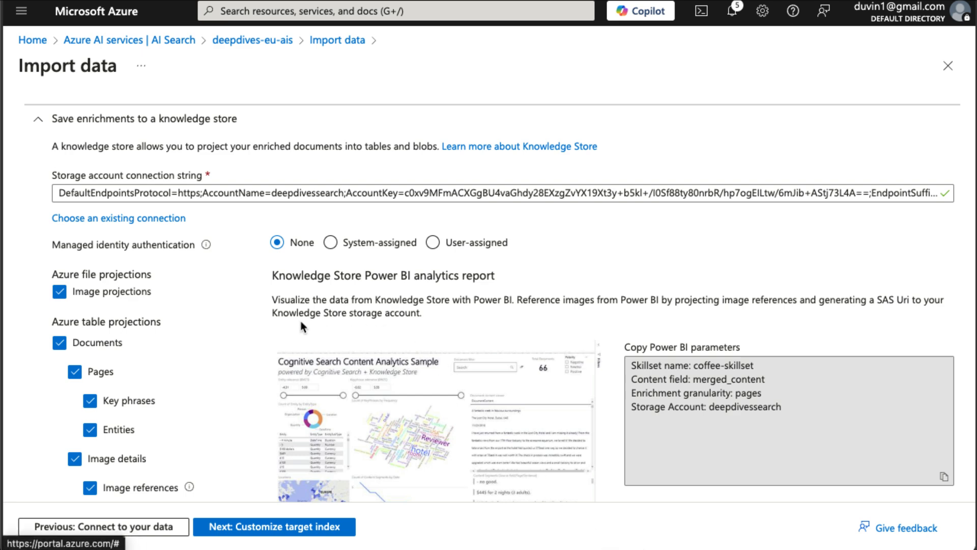
# Step: Enable the Document projection under Azure blob projections with the knowledge-store container, and proceed to customizing the target index
pyautogui.scroll(-3, 213, 337)
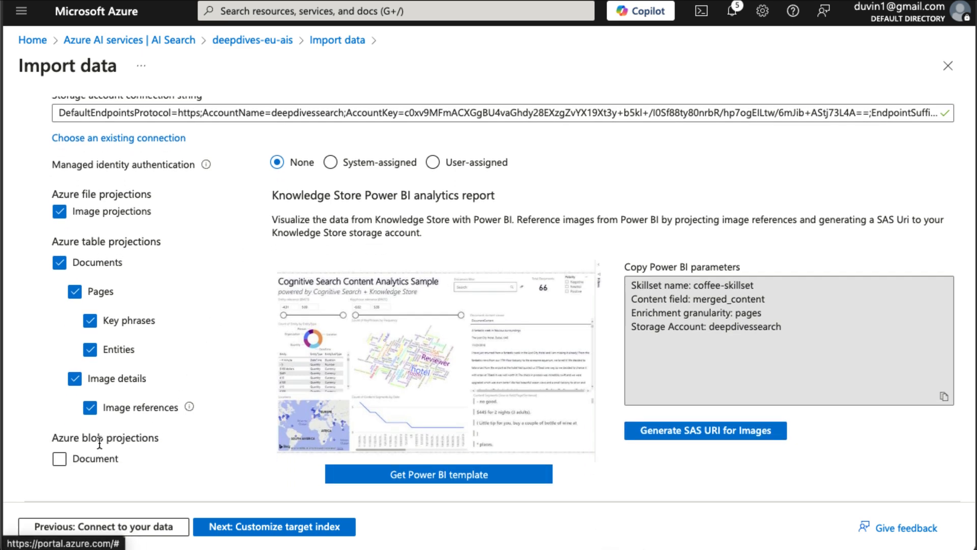
pyautogui.click(59, 459)
pyautogui.scroll(-1, 206, 439)
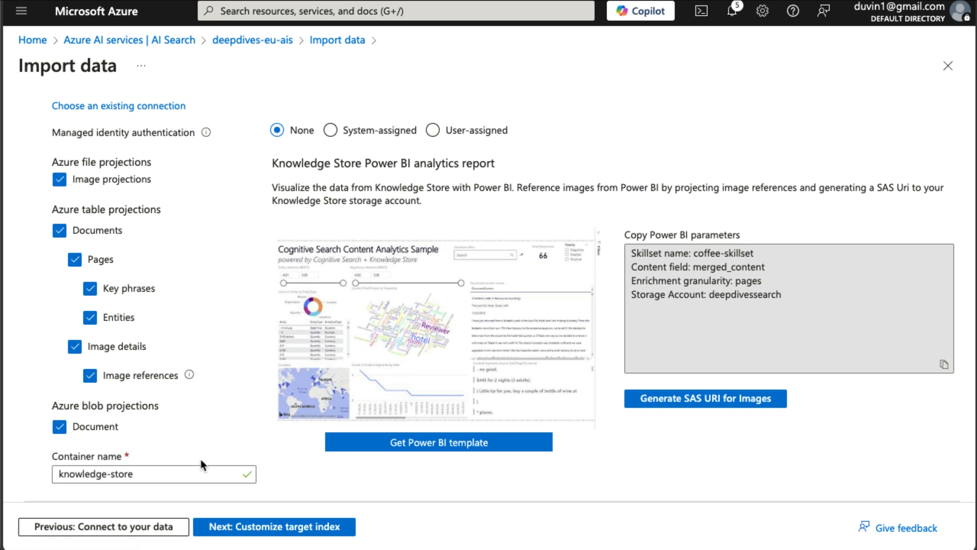
pyautogui.click(134, 481)
pyautogui.click(247, 532)
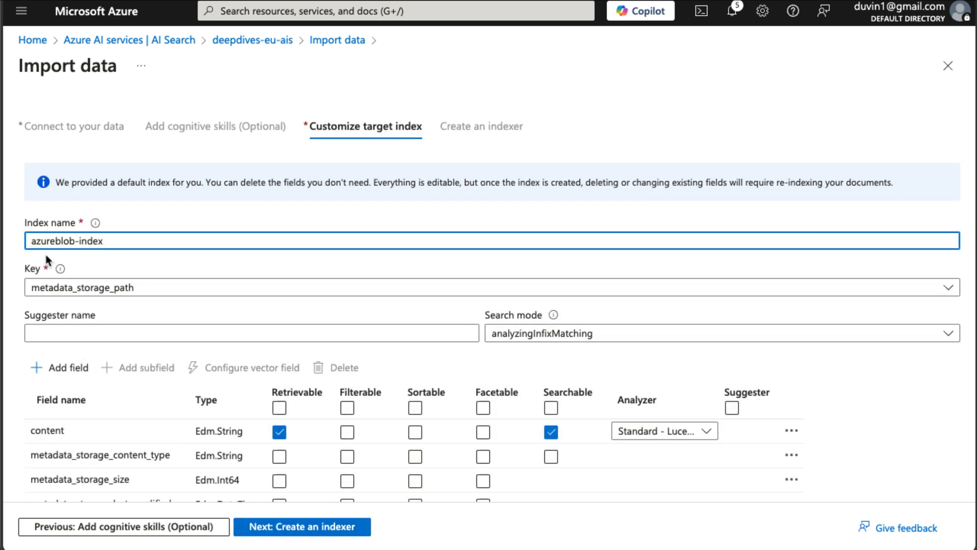
# Step: Name the index coffee-index and keep metadata_storage_path as its key
pyautogui.doubleClick(48, 240)
pyautogui.write('coffee')
pyautogui.click(182, 292)
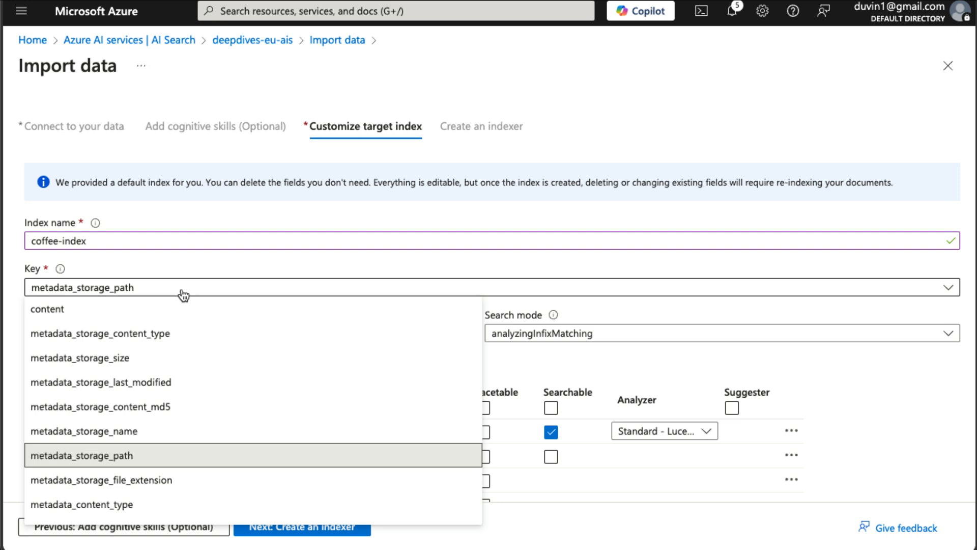
pyautogui.click(129, 461)
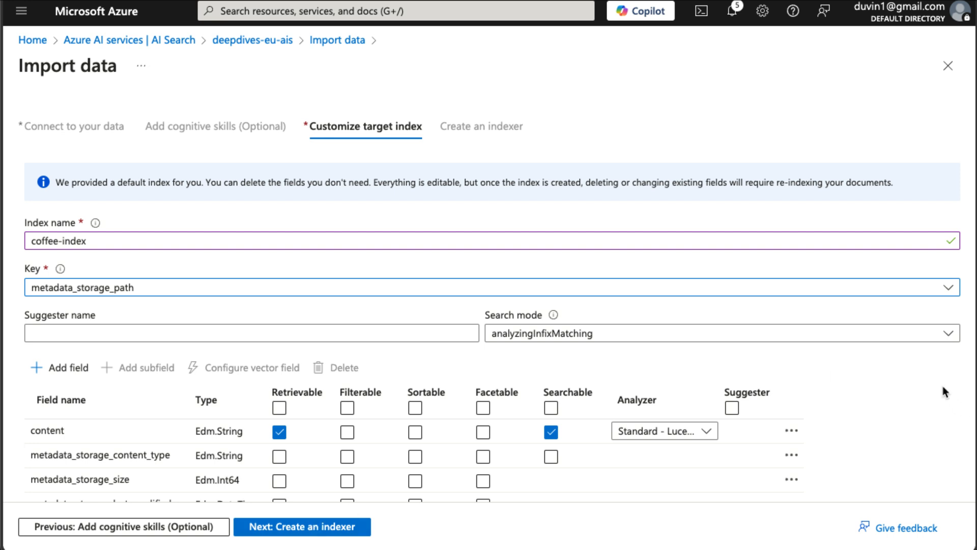
# Step: Make only the content field filterable among the index fields at the start of the list
pyautogui.scroll(-3, 943, 390)
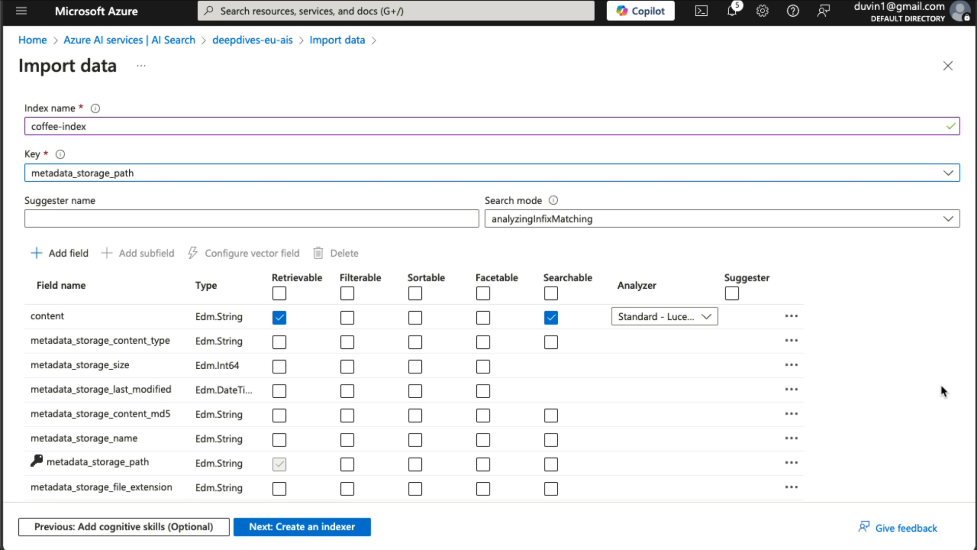
pyautogui.scroll(-1, 942, 388)
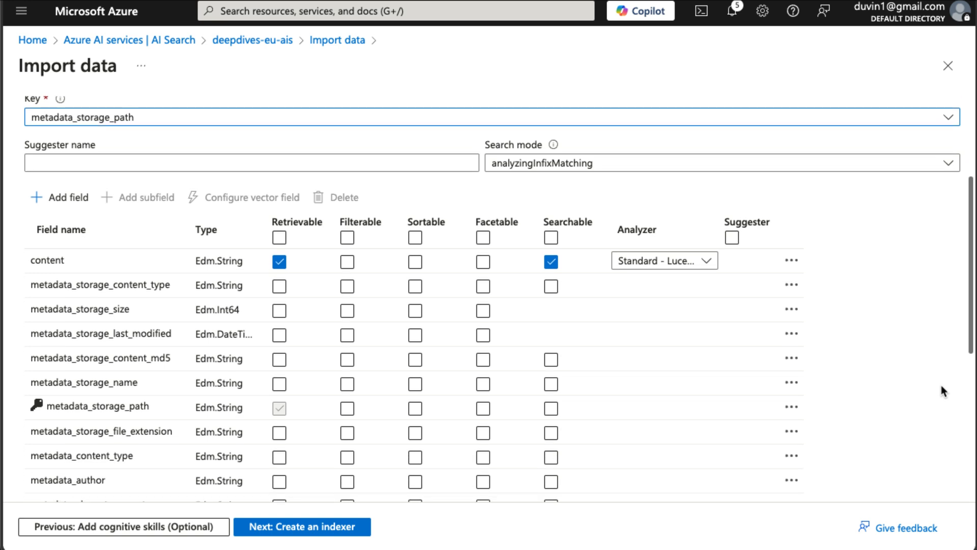
pyautogui.click(348, 239)
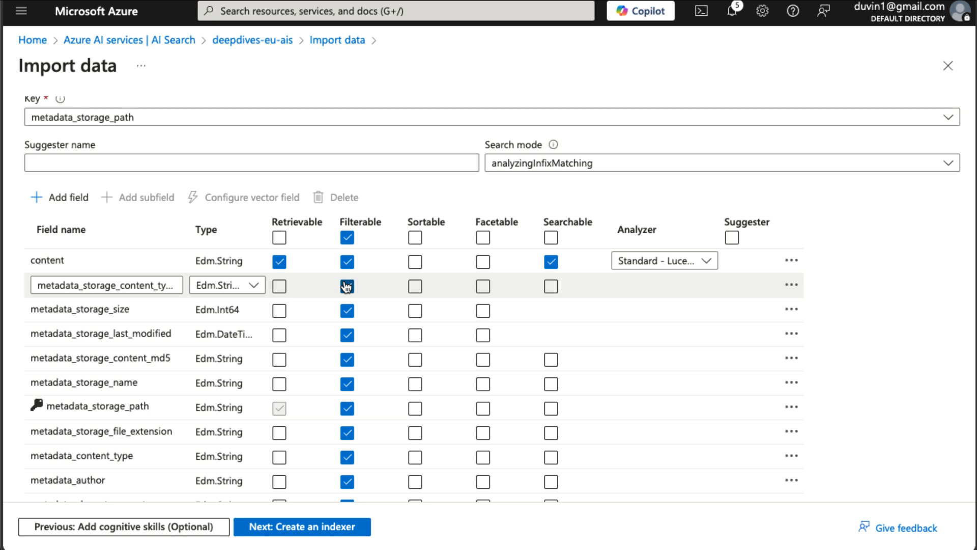
pyautogui.click(347, 237)
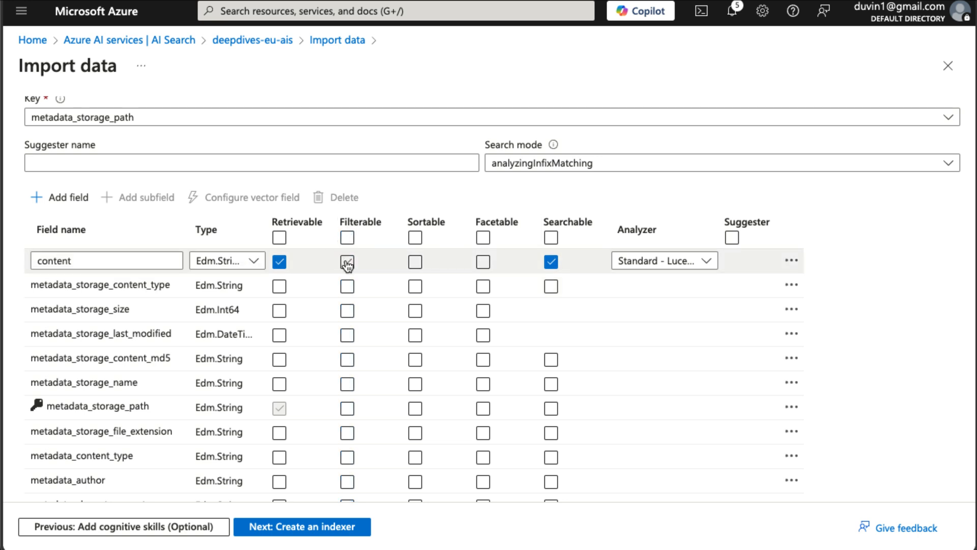
pyautogui.click(347, 261)
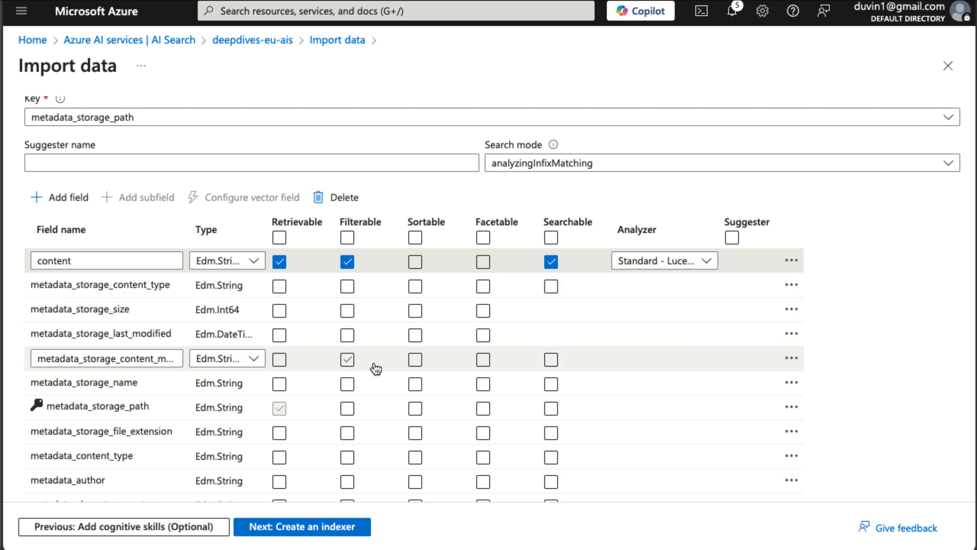
# Step: Make the locations, keyphrases and merged_content fields filterable, leaving language non-filterable
pyautogui.scroll(-1, 366, 397)
pyautogui.scroll(-2, 365, 399)
pyautogui.click(364, 398)
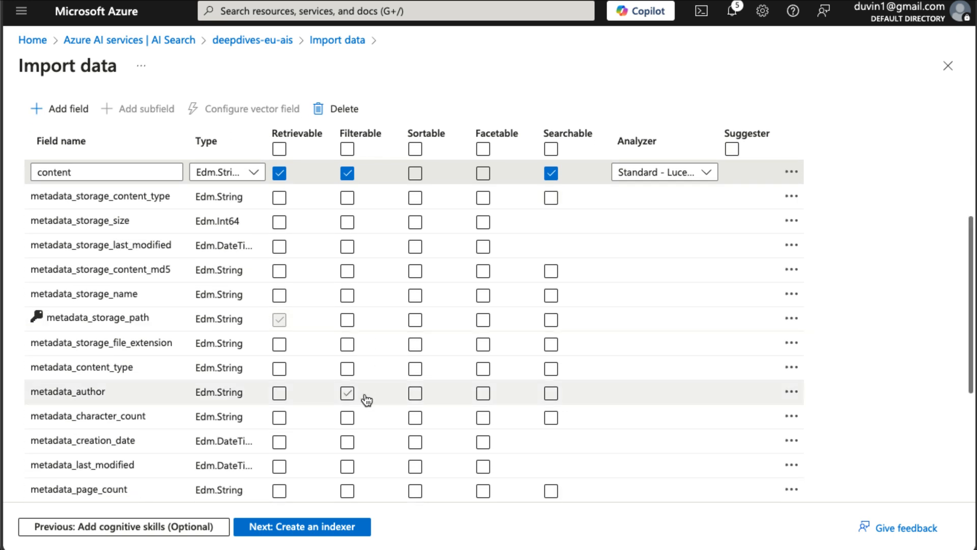
pyautogui.scroll(-5, 366, 400)
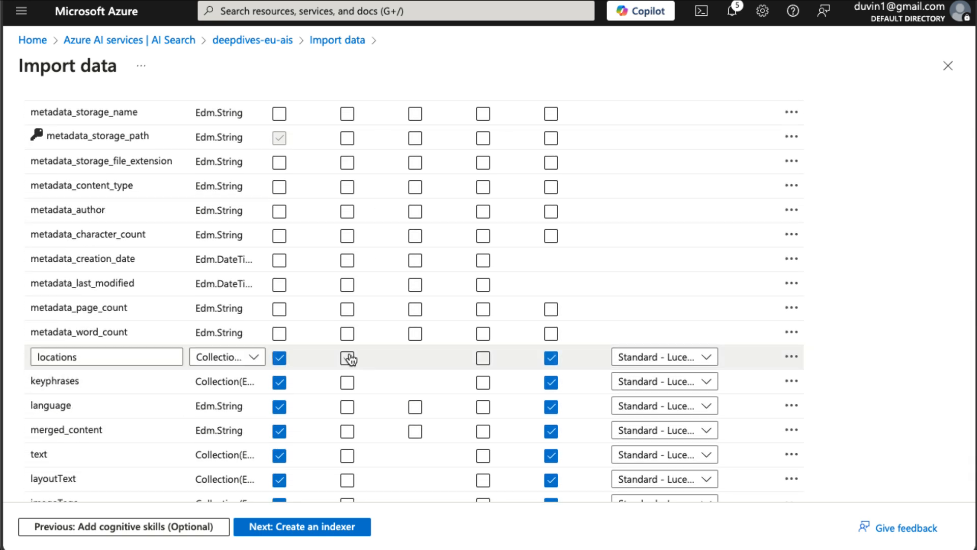
pyautogui.click(347, 358)
pyautogui.click(349, 387)
pyautogui.click(348, 407)
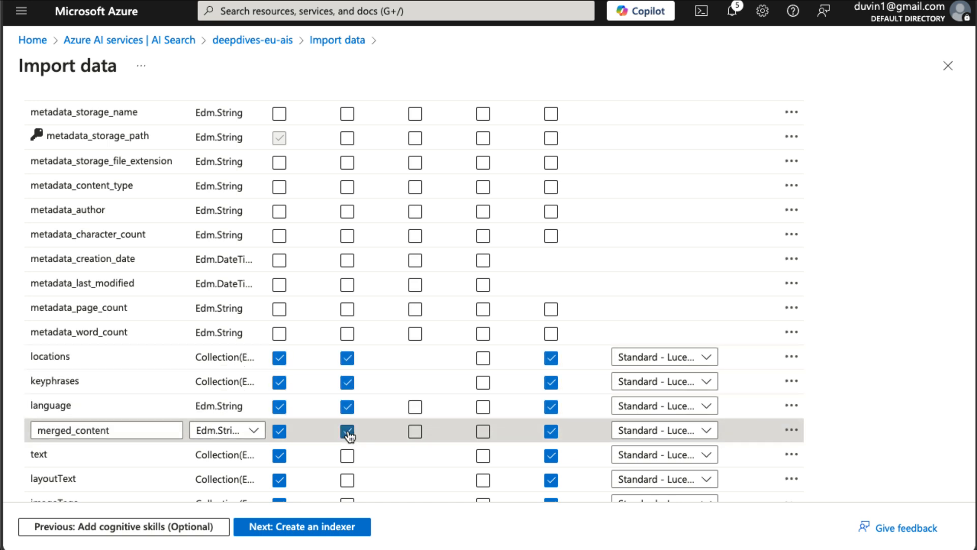
pyautogui.click(348, 432)
pyautogui.click(347, 407)
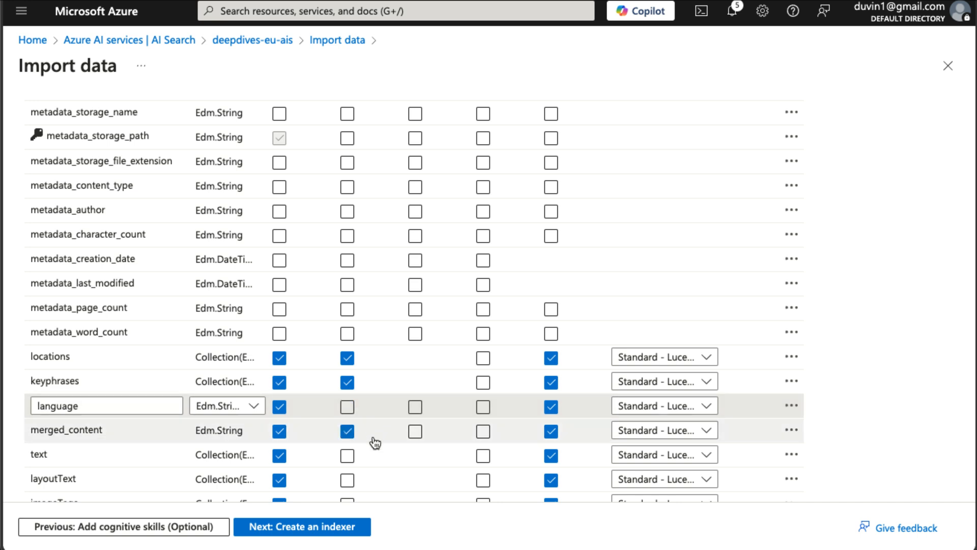
pyautogui.scroll(-1, 375, 458)
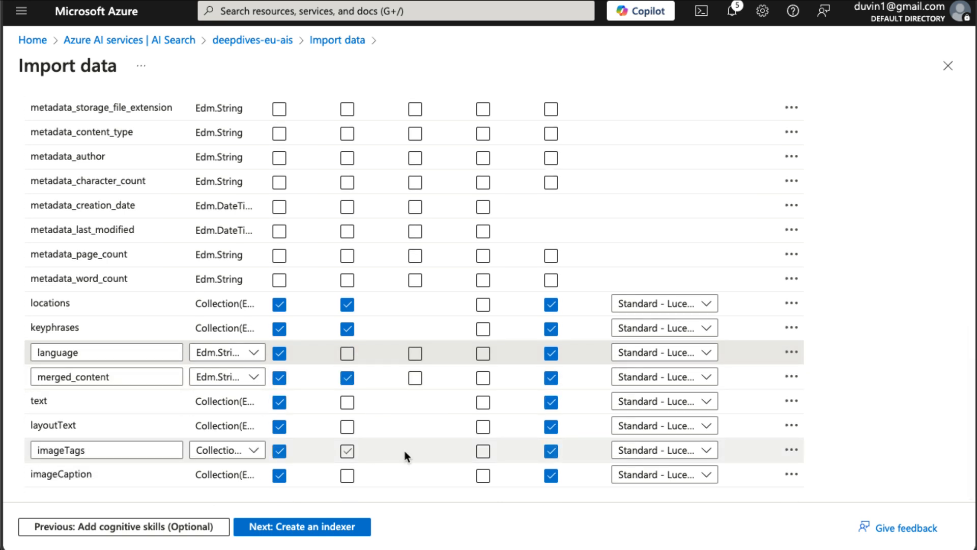
# Step: Make the text, layoutText, imageTags and imageCaption fields filterable while keeping them retrievable and searchable
pyautogui.click(346, 402)
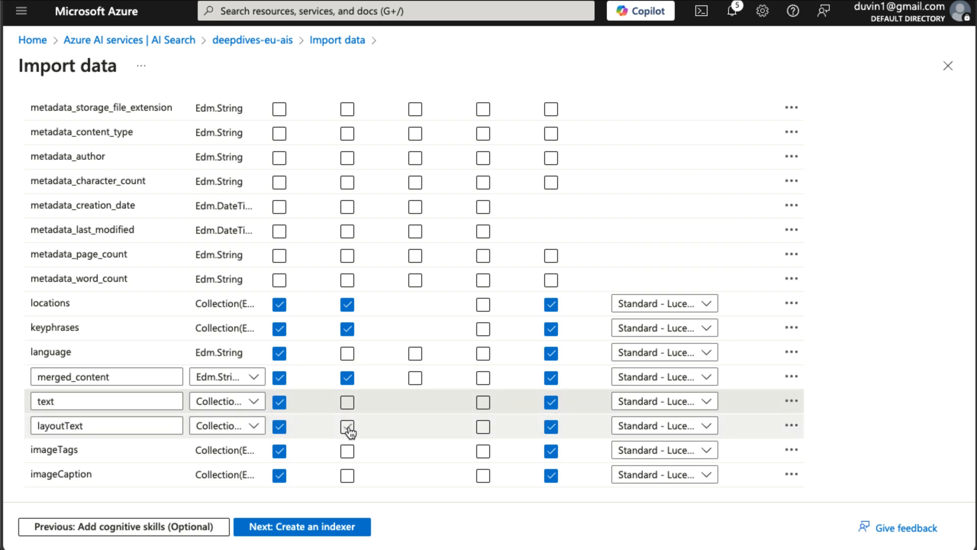
pyautogui.click(346, 405)
pyautogui.click(347, 428)
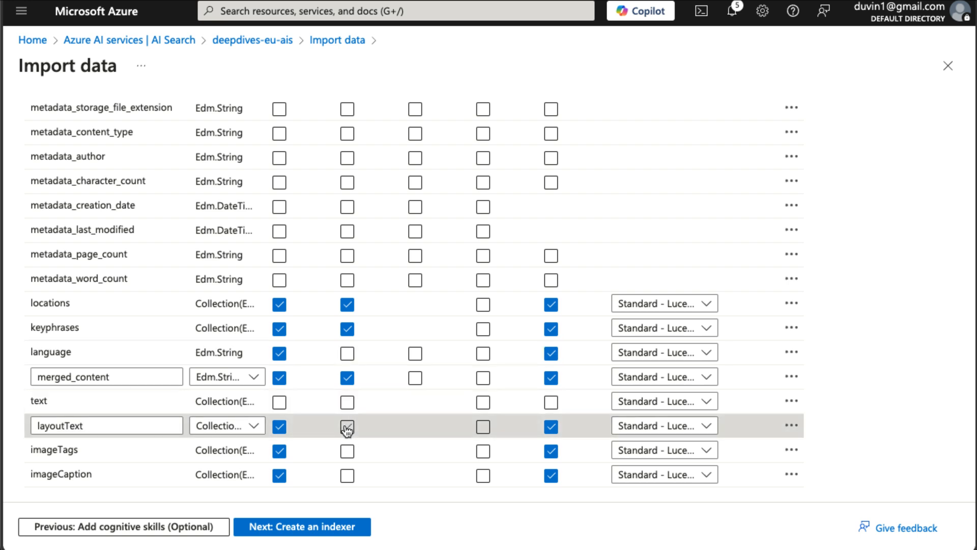
pyautogui.click(347, 427)
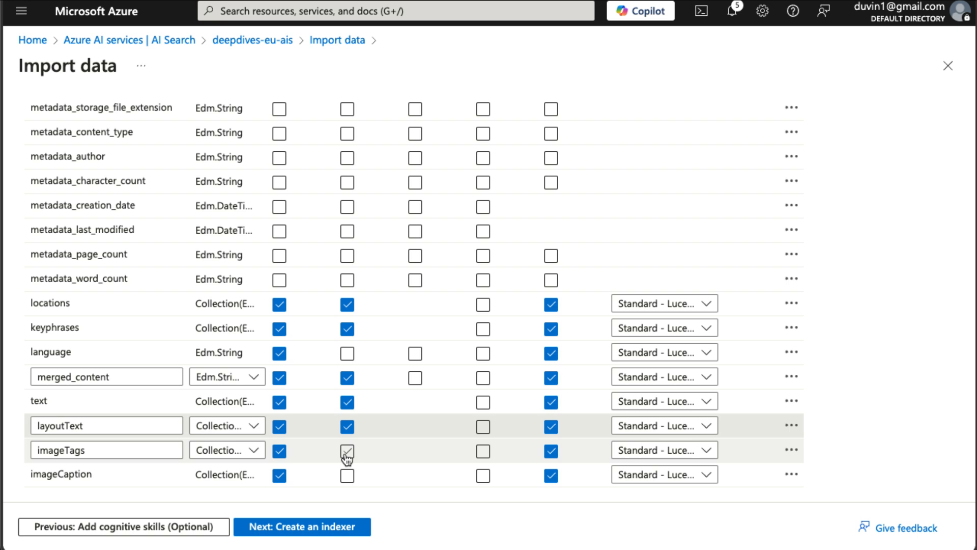
pyautogui.click(347, 454)
pyautogui.click(347, 476)
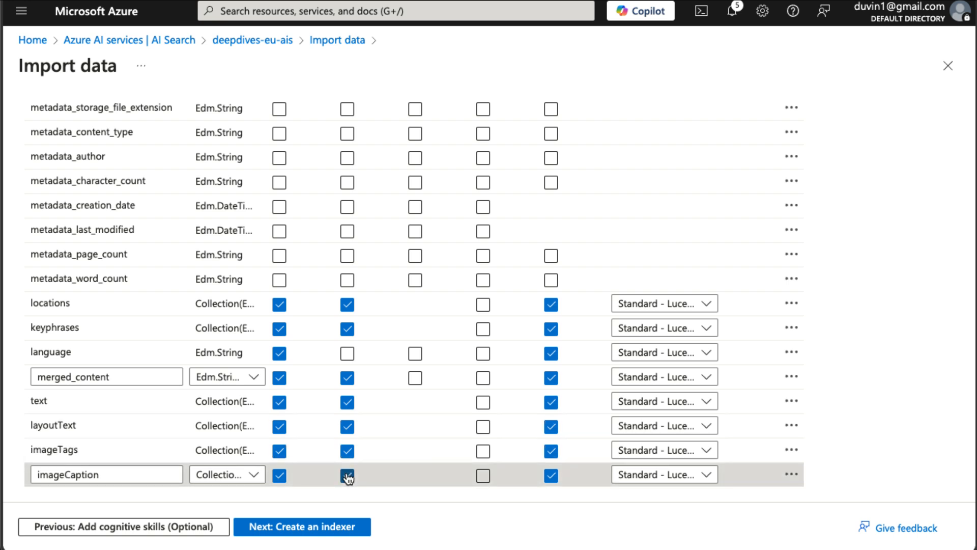
# Step: Check the index field settings, proceed to creating the indexer and name it coffee-indexer
pyautogui.scroll(2, 391, 434)
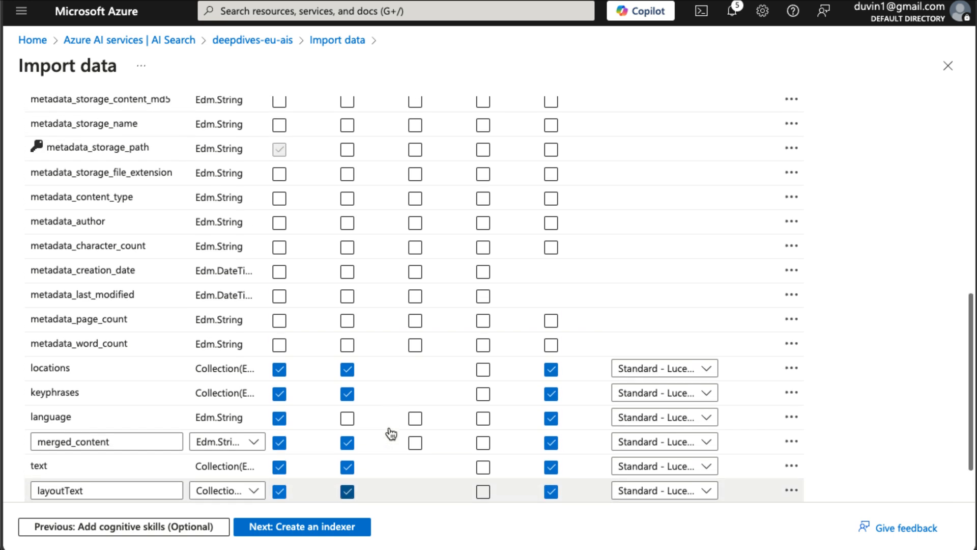
pyautogui.scroll(3, 391, 433)
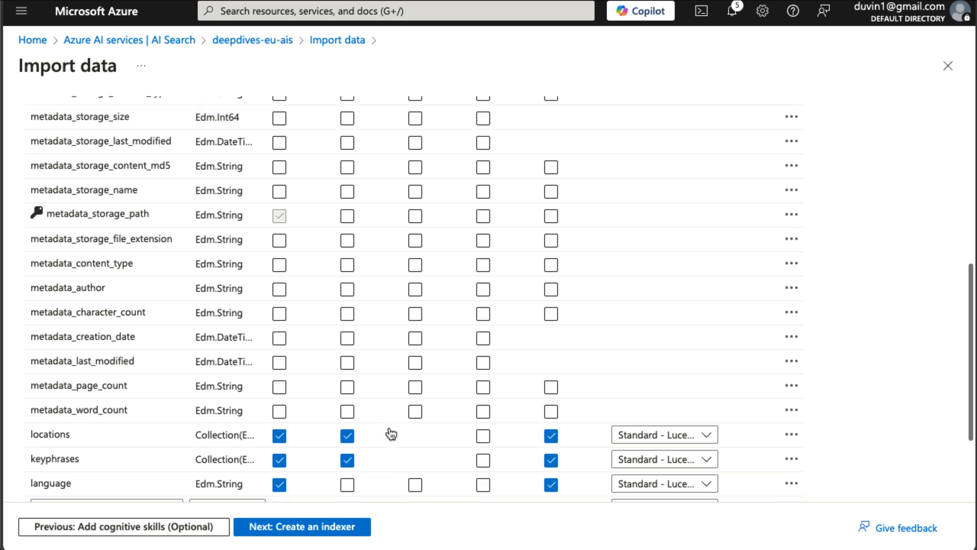
pyautogui.scroll(5, 391, 434)
pyautogui.scroll(-5, 391, 434)
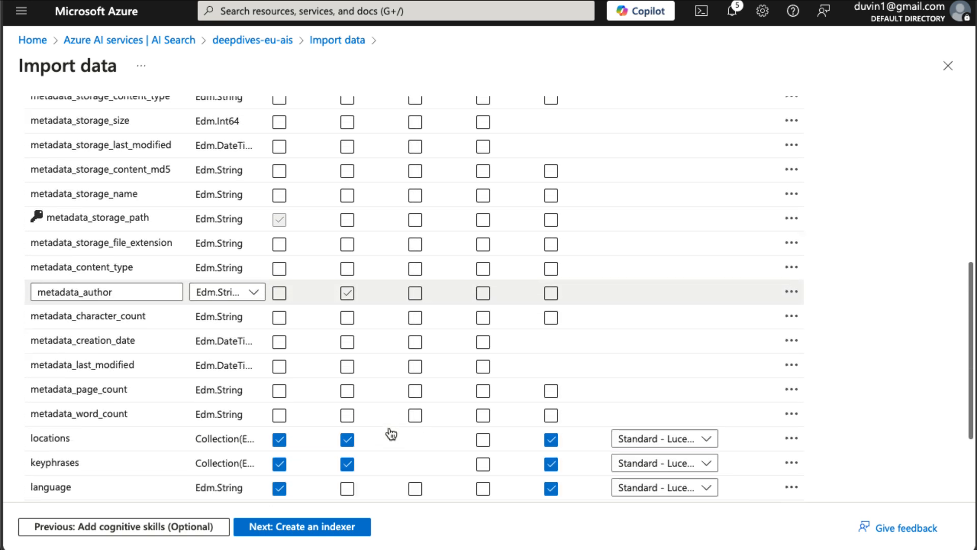
pyautogui.scroll(-5, 391, 434)
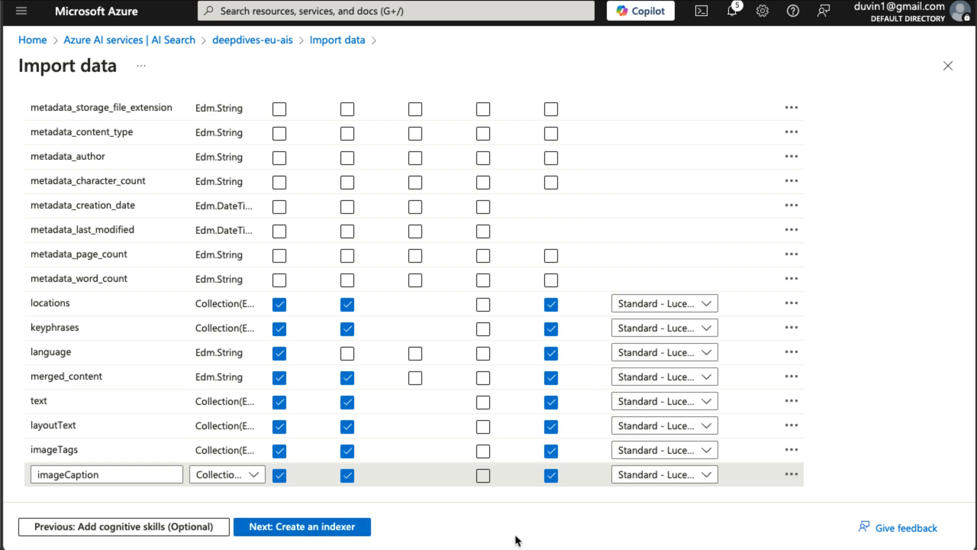
pyautogui.click(341, 529)
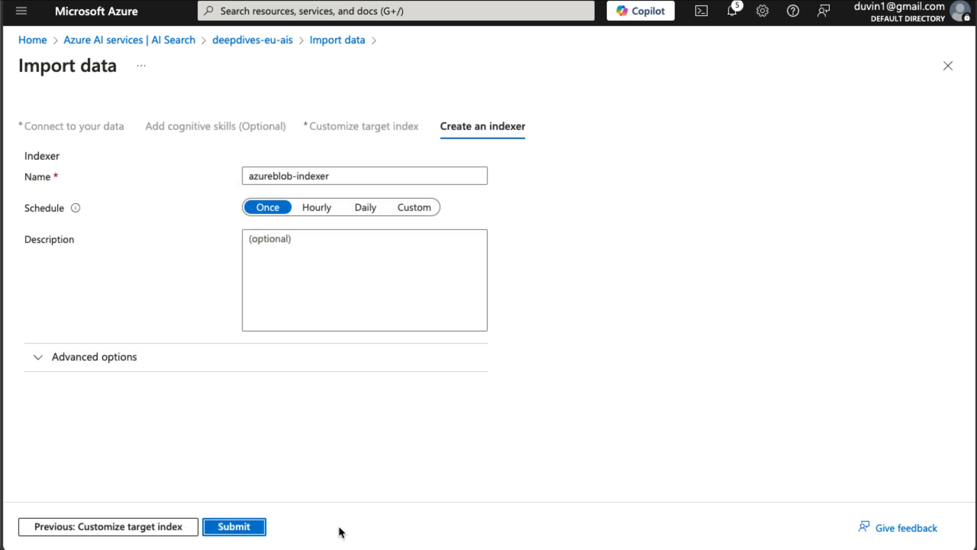
pyautogui.doubleClick(272, 176)
pyautogui.write('coffee')
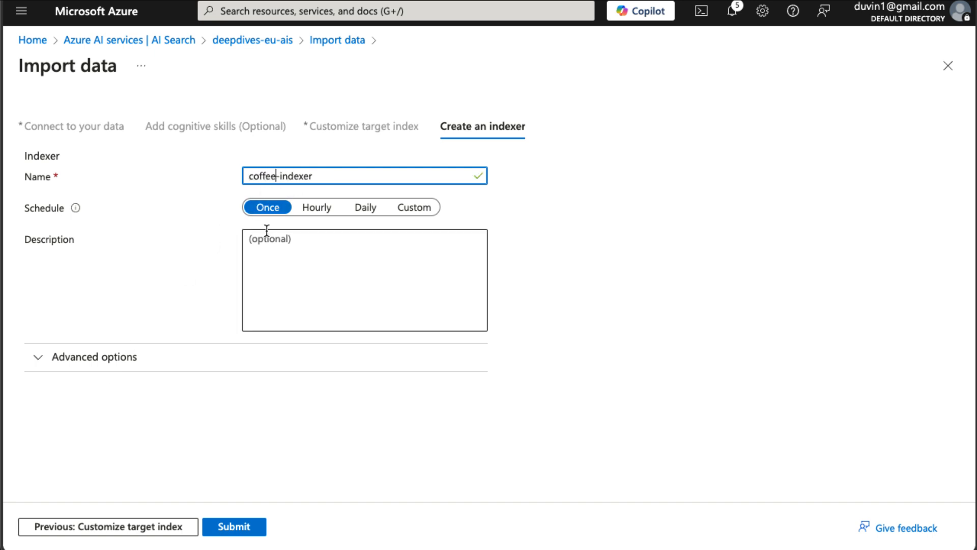
# Step: Expand the indexer's advanced options and examine key encoding, failure limits, file extensions, data to extract and parsing mode
pyautogui.click(128, 362)
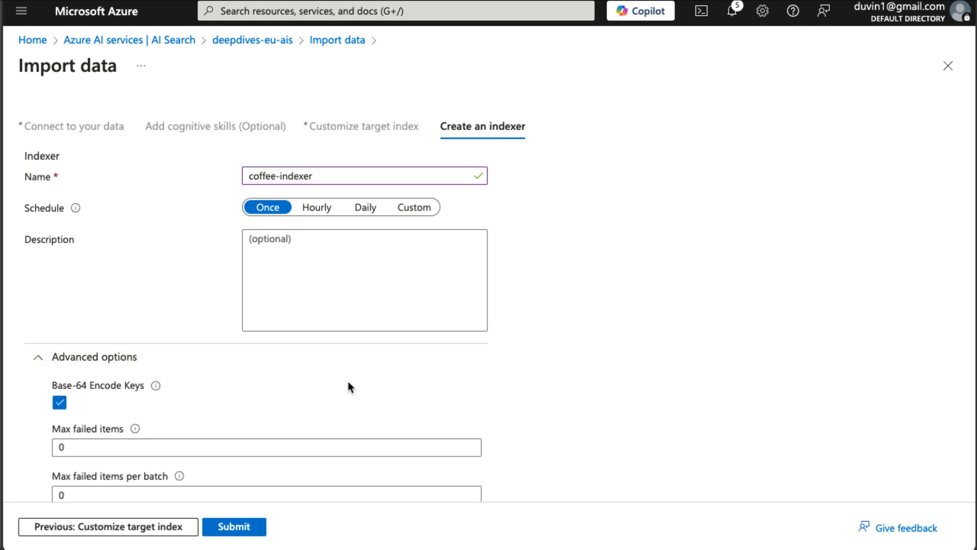
pyautogui.scroll(-2, 513, 399)
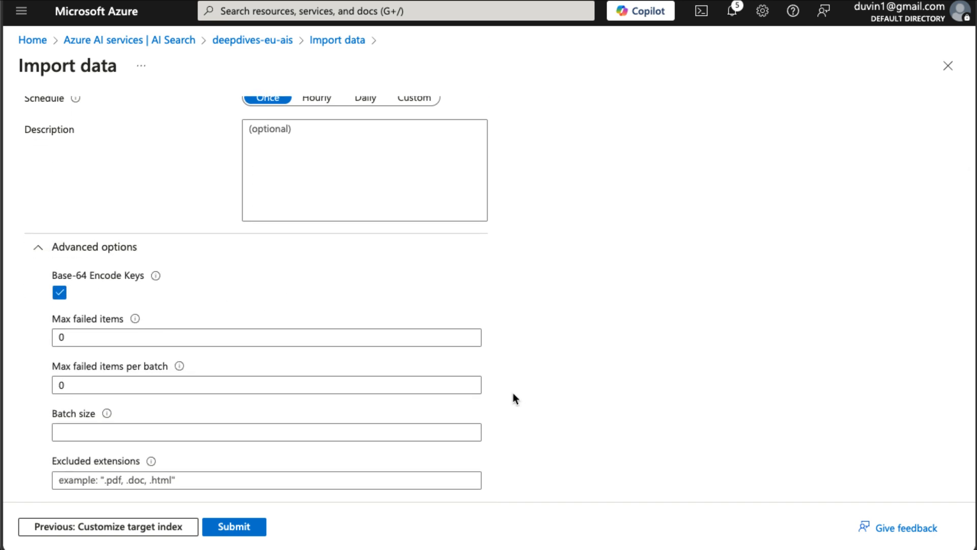
pyautogui.scroll(-1, 513, 394)
pyautogui.scroll(-2, 513, 394)
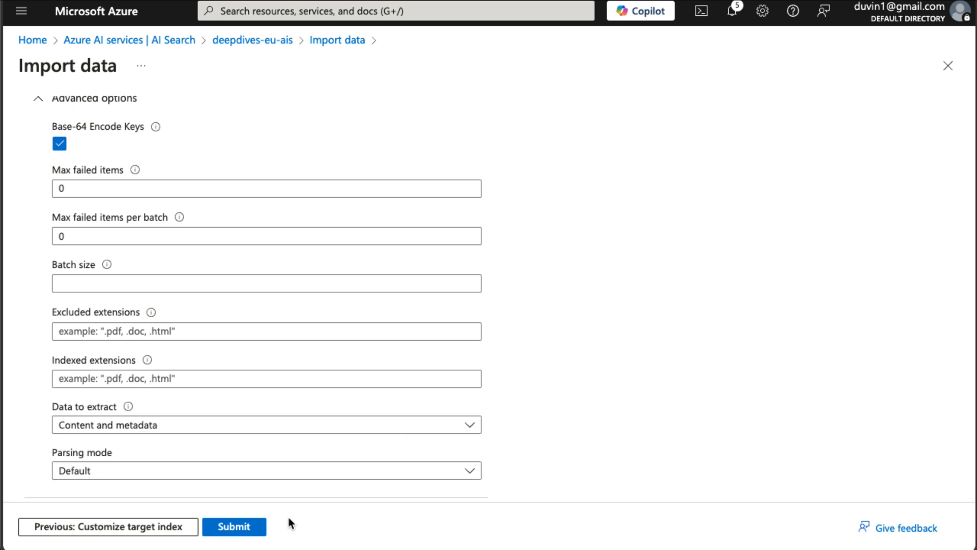
# Step: Submit the import configuration, then check the service's indexes and the execution history of coffee-indexer
pyautogui.click(258, 528)
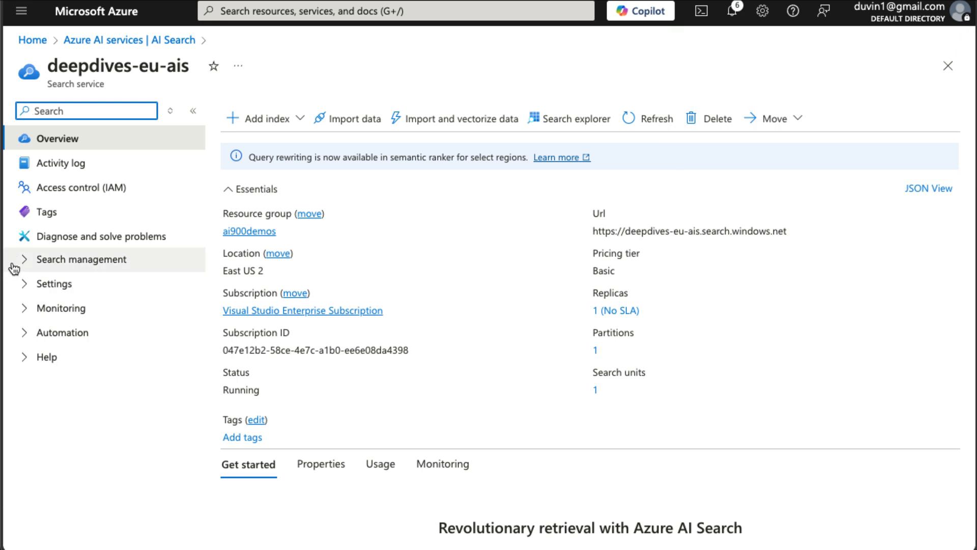
pyautogui.click(32, 262)
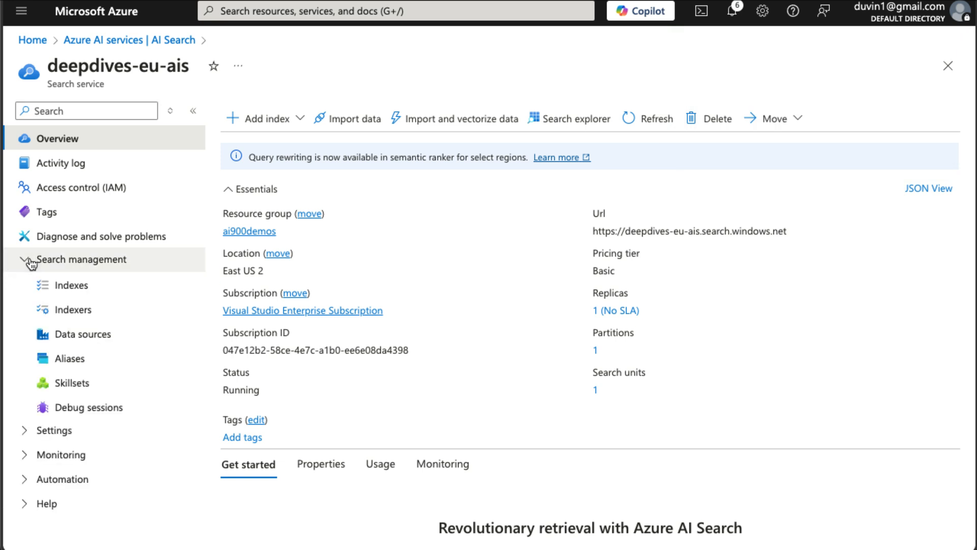
pyautogui.click(58, 286)
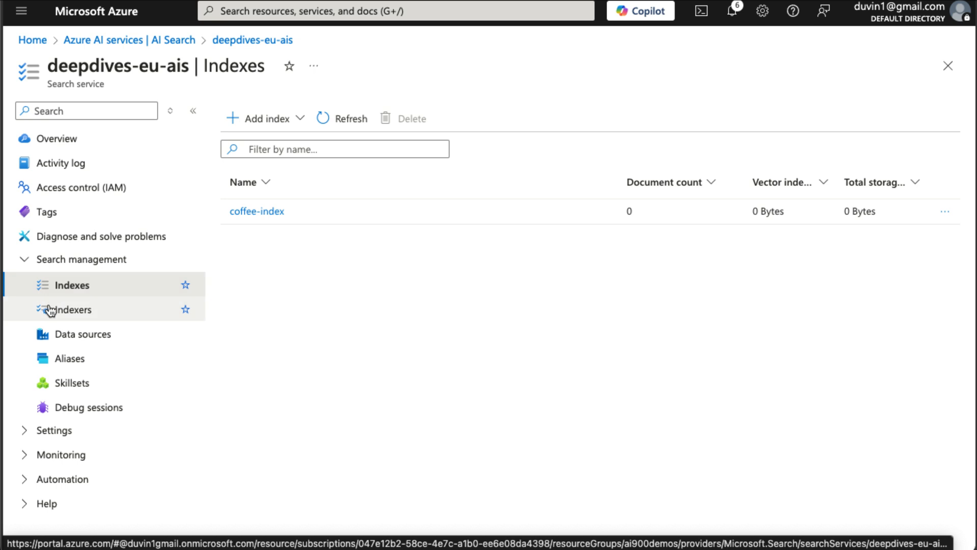
pyautogui.click(50, 311)
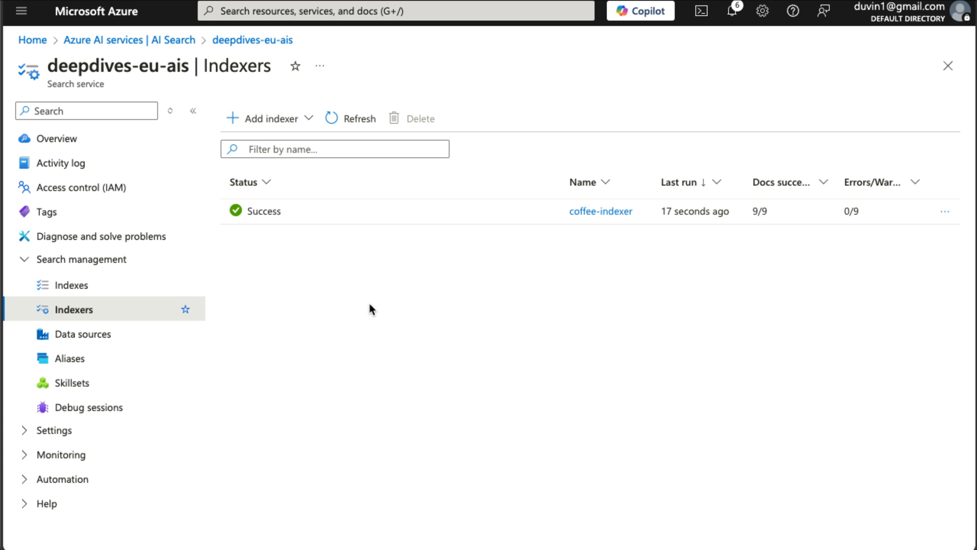
pyautogui.click(602, 212)
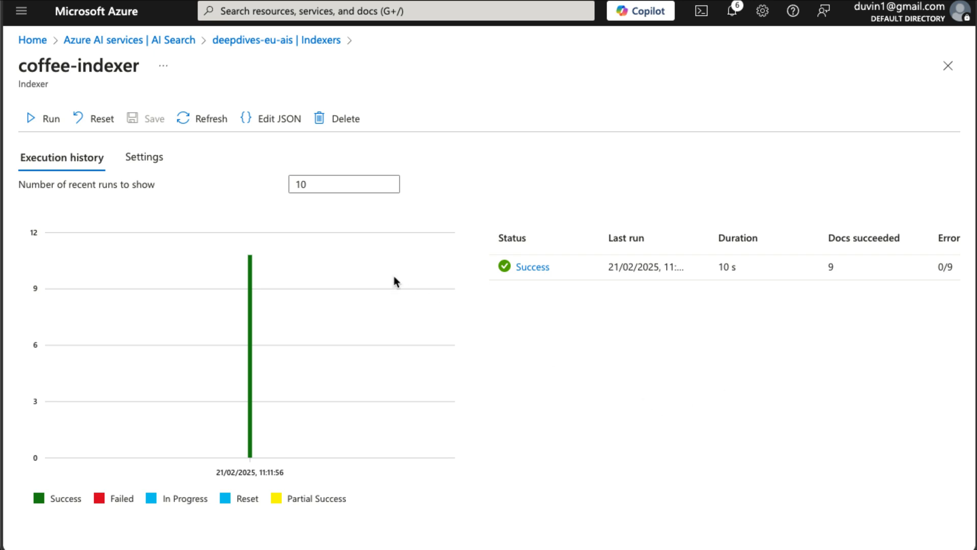
# Step: Open Search explorer for the deepdives-eu-ais service, switch to JSON view and run the default "*" query on coffee-index
pyautogui.click(178, 39)
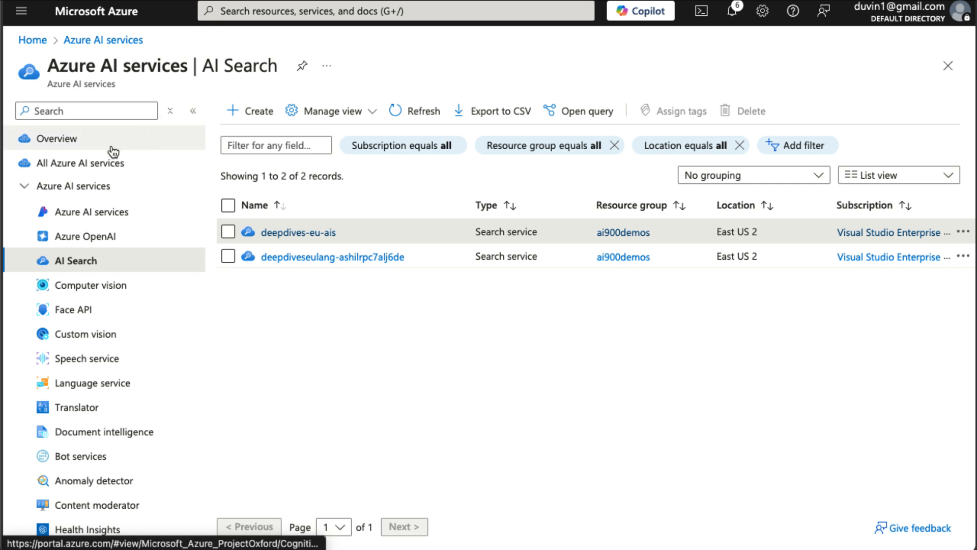
pyautogui.click(280, 233)
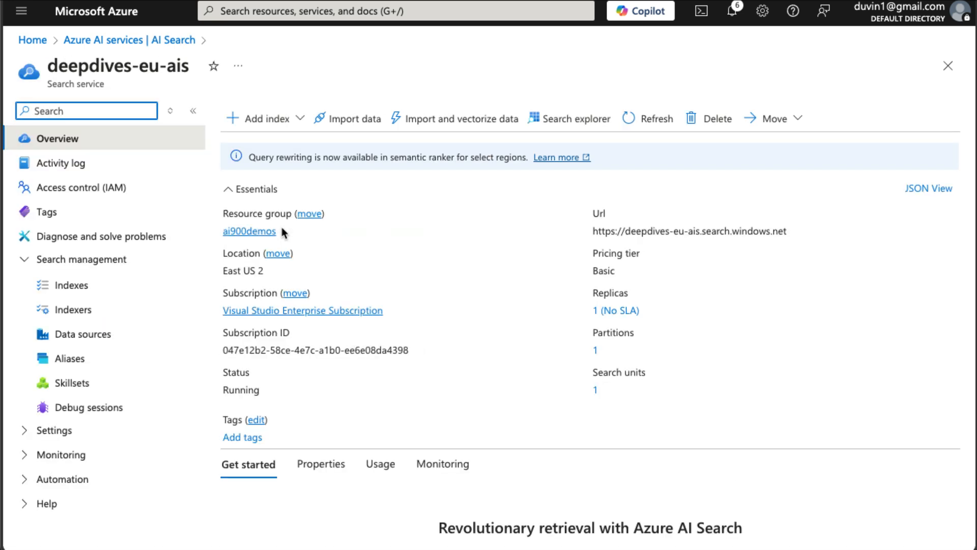
pyautogui.click(560, 122)
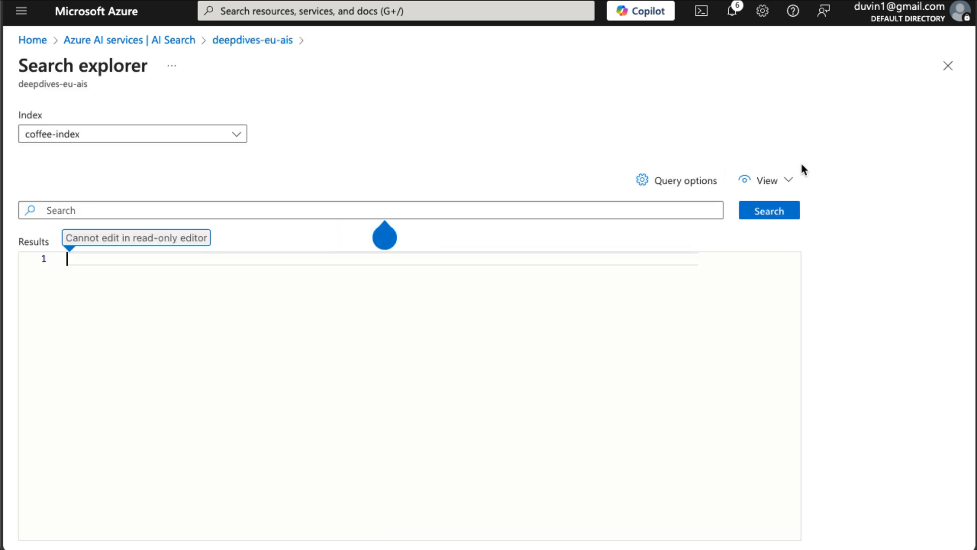
pyautogui.click(788, 185)
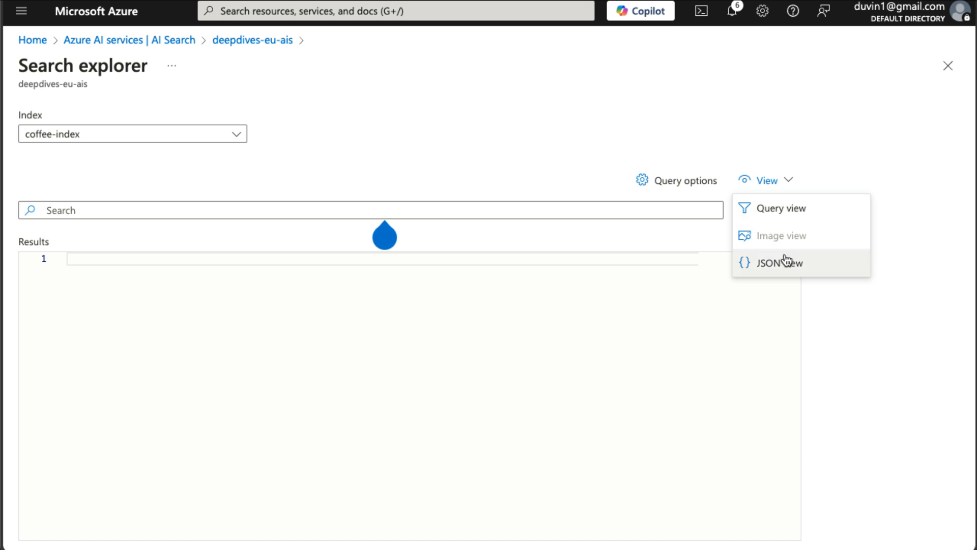
pyautogui.click(787, 261)
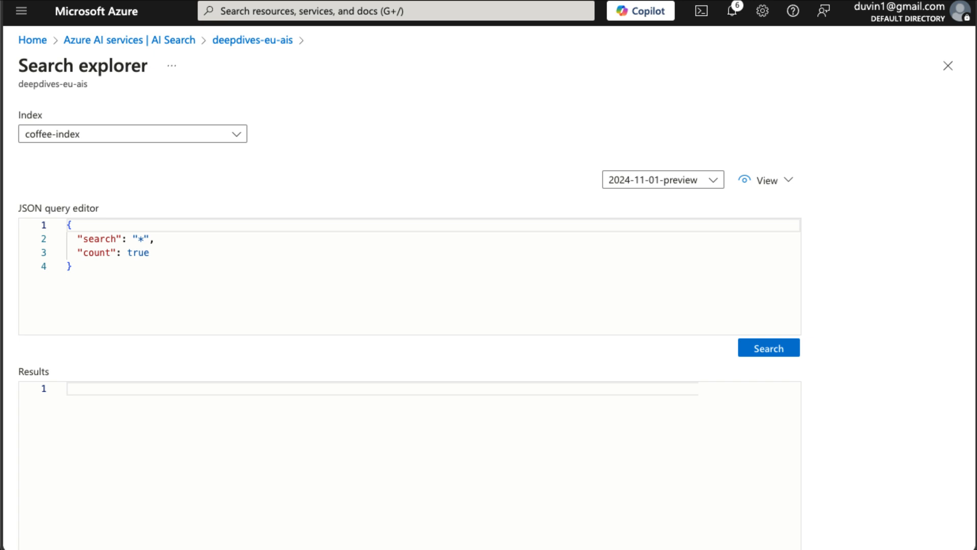
pyautogui.click(764, 356)
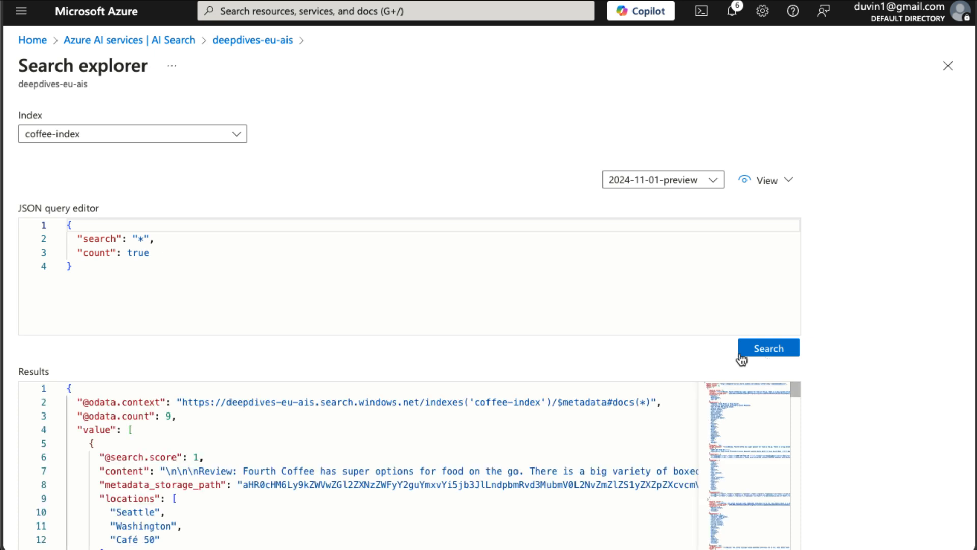
# Step: Examine the returned documents' locations, keyphrases, language, merged_content, text, layoutText and imageTags fields
pyautogui.scroll(-1, 570, 341)
pyautogui.scroll(-2, 570, 340)
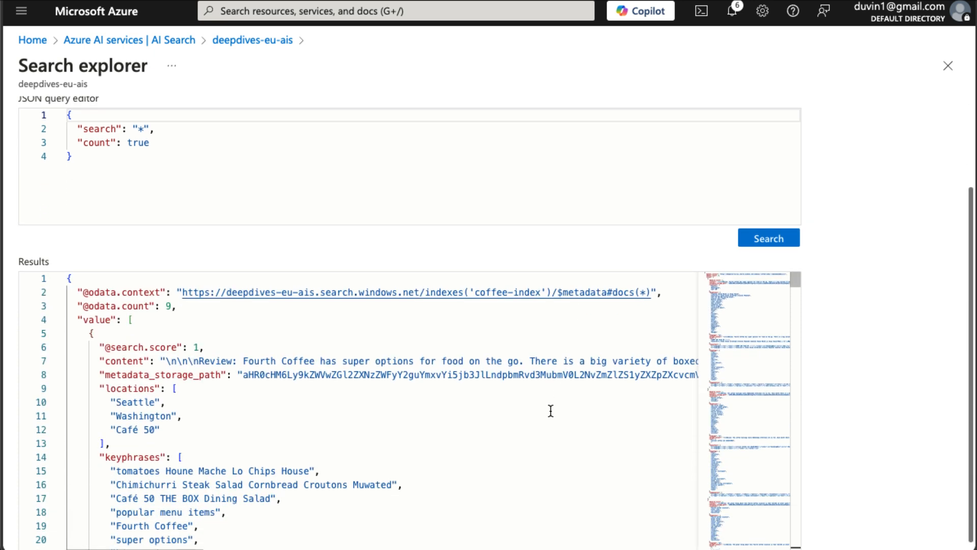
pyautogui.scroll(-3, 550, 409)
pyautogui.scroll(-1, 550, 410)
pyautogui.scroll(3, 550, 411)
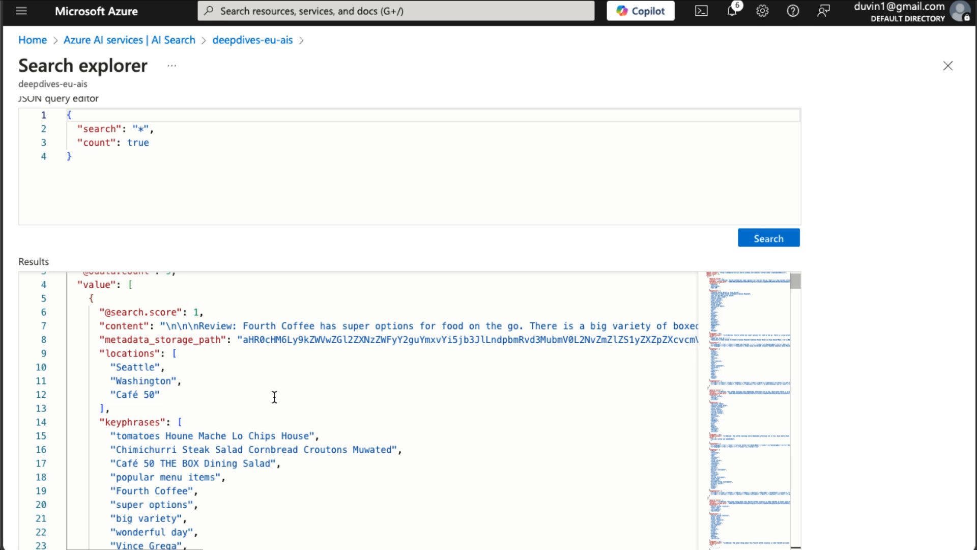
pyautogui.scroll(-4, 274, 398)
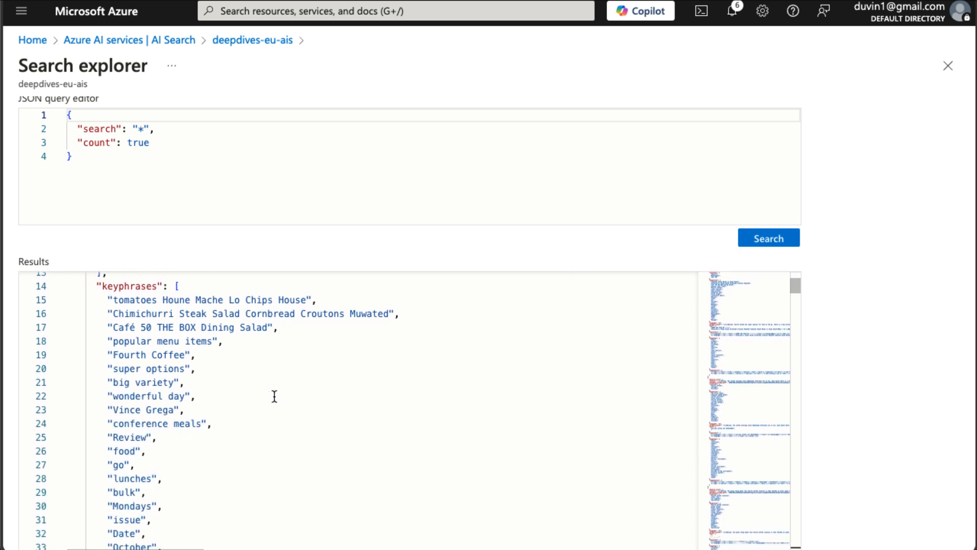
pyautogui.scroll(-9, 274, 397)
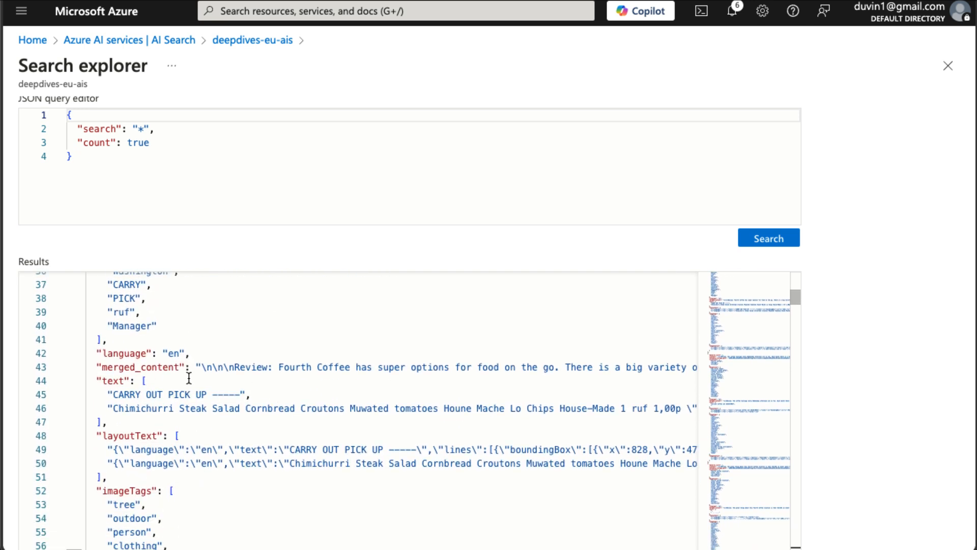
pyautogui.scroll(-4, 244, 401)
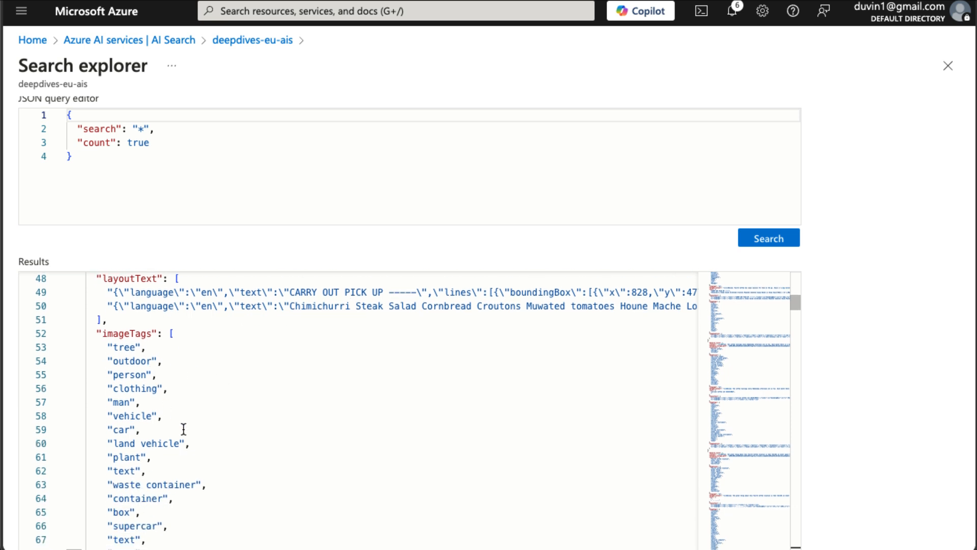
pyautogui.scroll(-7, 219, 429)
pyautogui.scroll(-3, 220, 431)
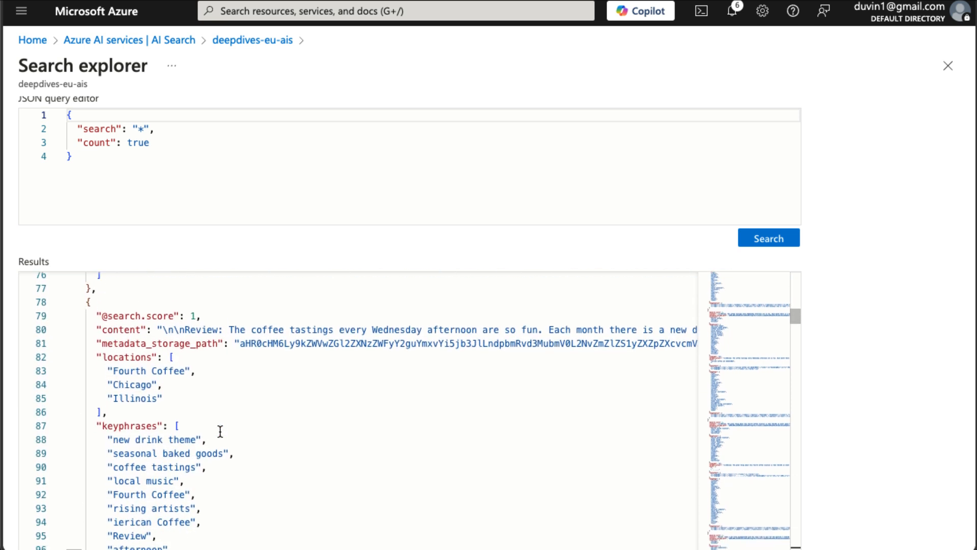
pyautogui.scroll(-16, 220, 431)
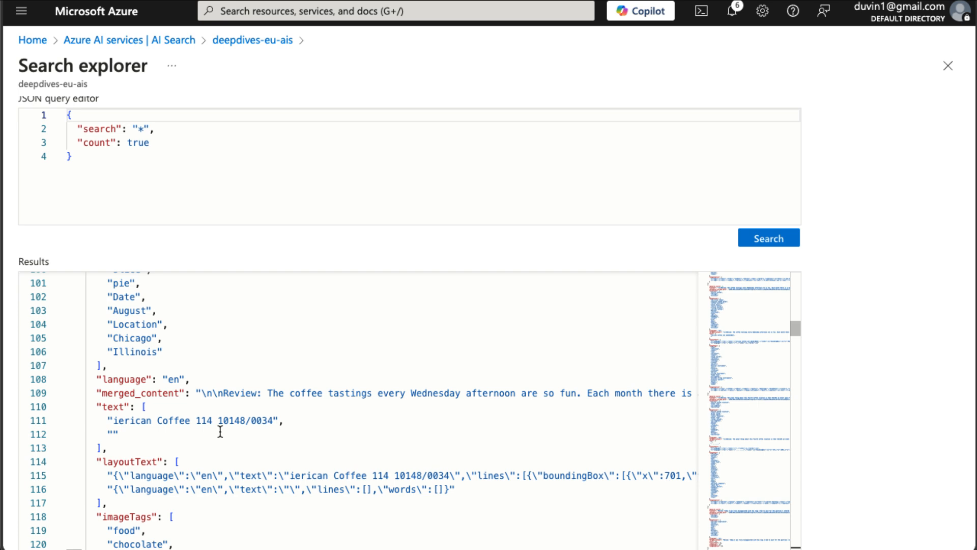
pyautogui.scroll(20, 220, 431)
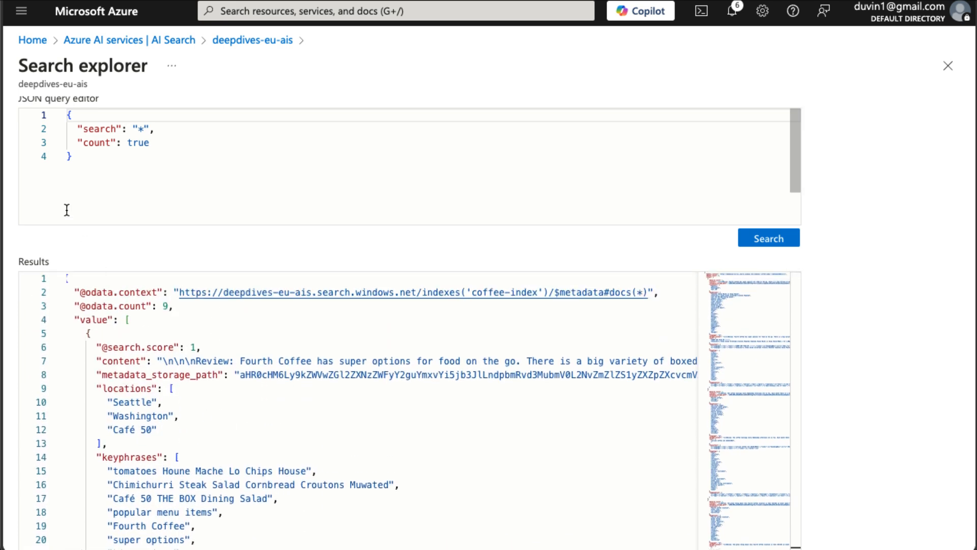
# Step: Change the JSON query's search value to locations:'Chicago' and run the search
pyautogui.doubleClick(143, 129)
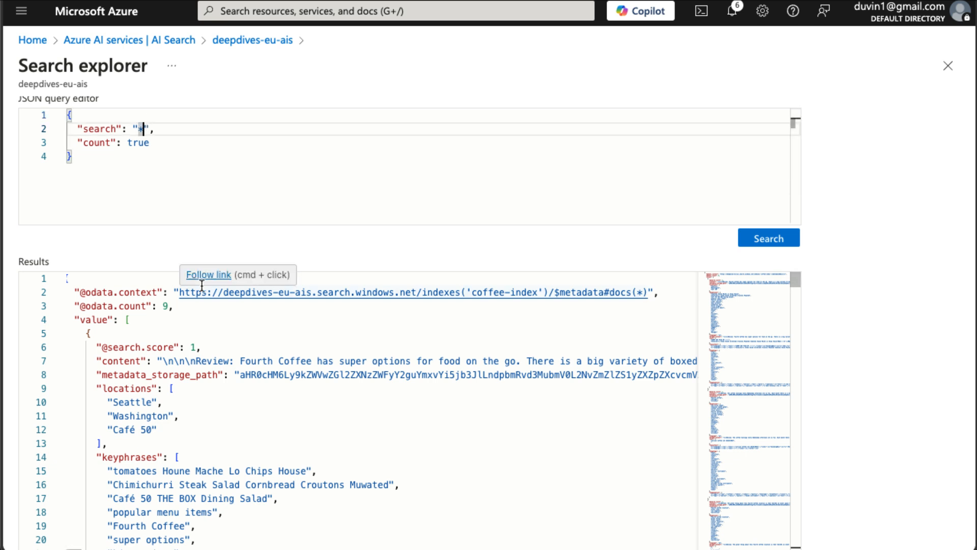
pyautogui.press('BackSpace')
pyautogui.write('location')
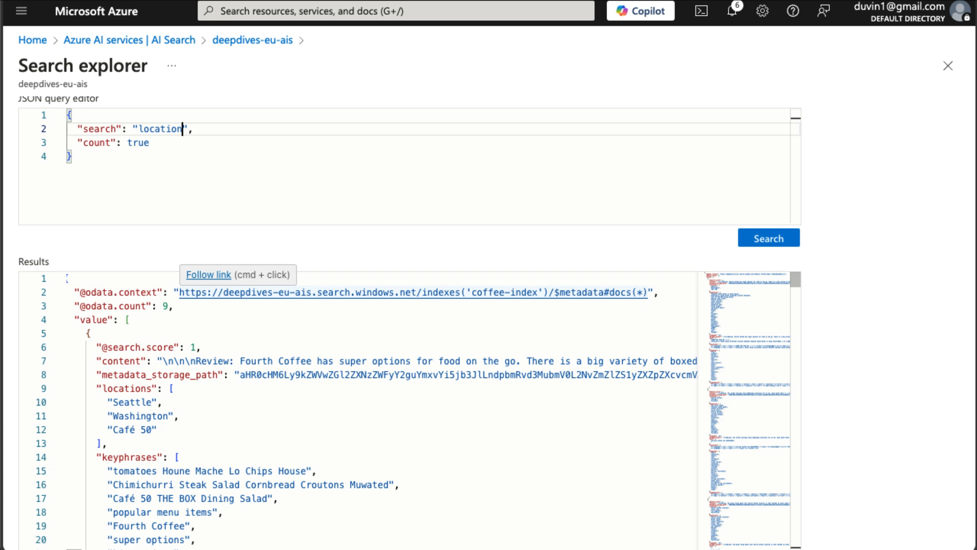
pyautogui.write("s:'Chicago'")
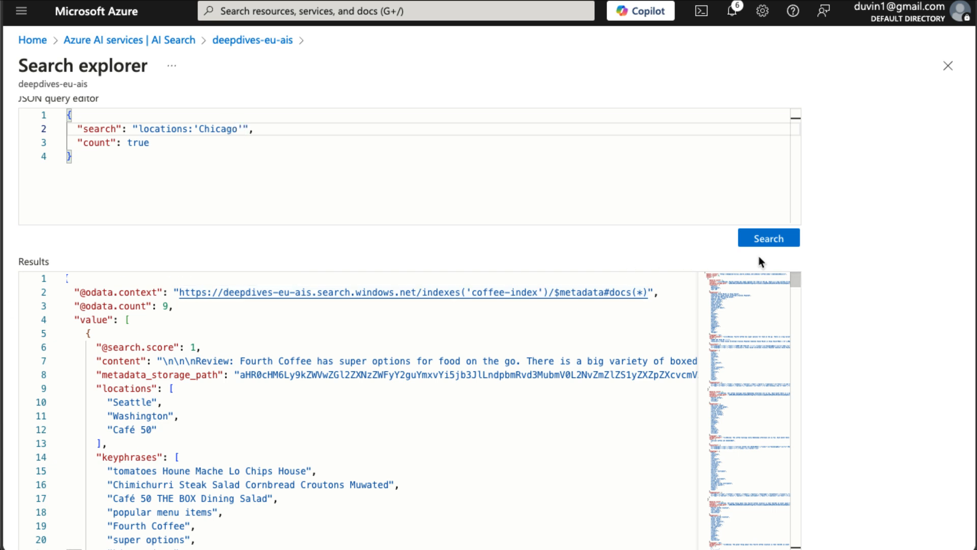
pyautogui.click(776, 251)
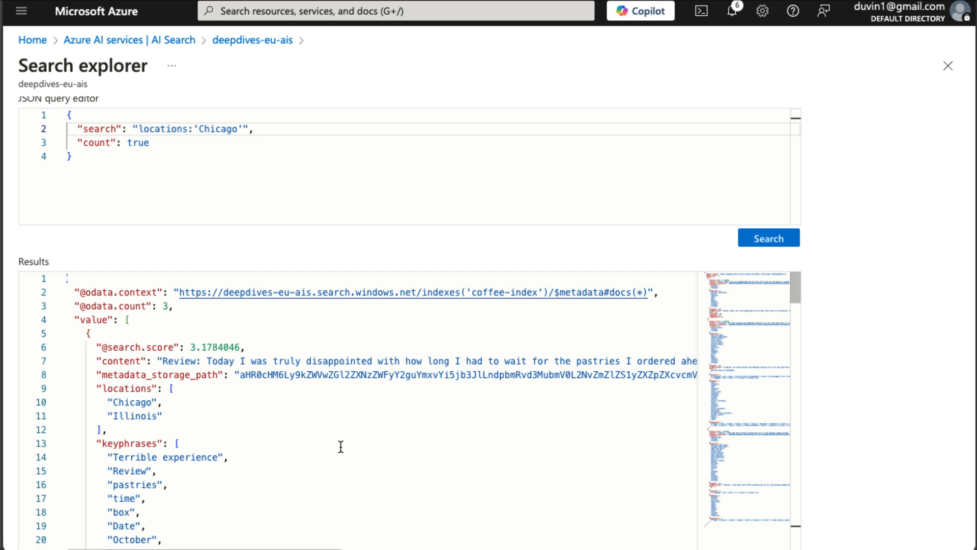
# Step: Examine the document count, locations and keyphrases in the Chicago query results
pyautogui.scroll(-2, 341, 446)
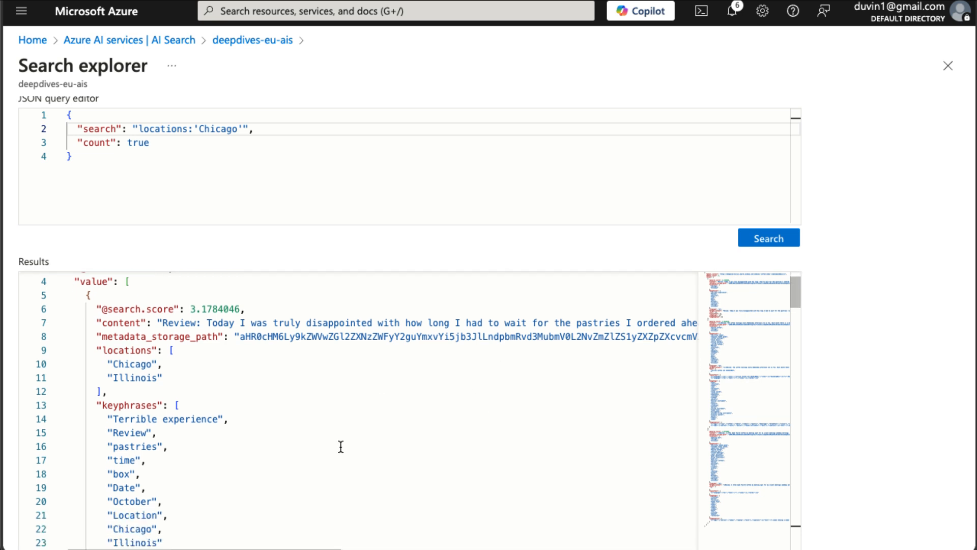
pyautogui.scroll(-1, 340, 447)
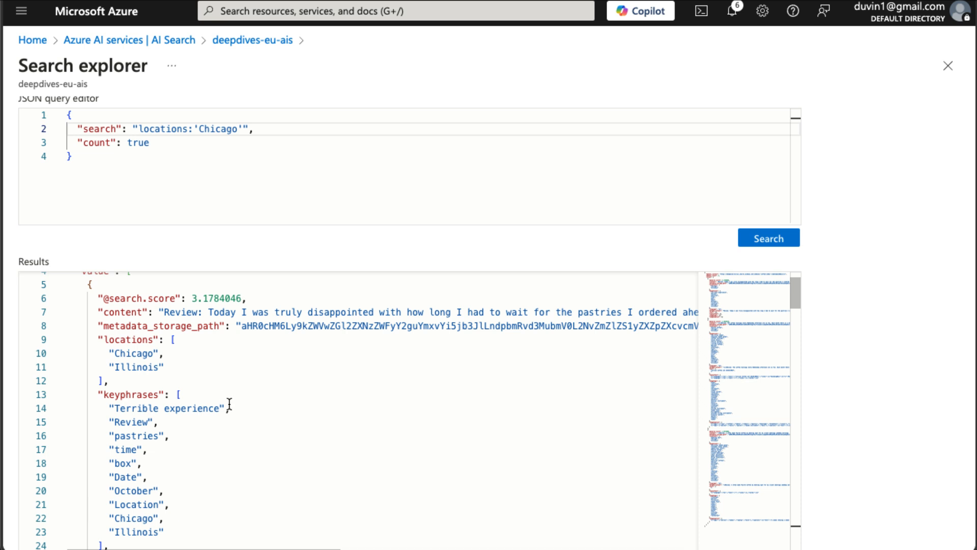
pyautogui.scroll(-3, 326, 408)
pyautogui.scroll(4, 325, 410)
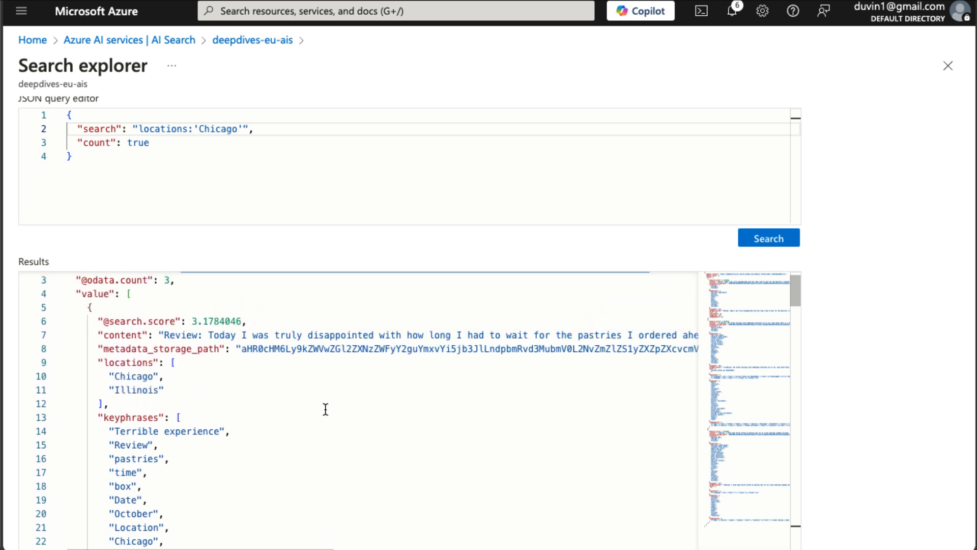
pyautogui.scroll(1, 325, 410)
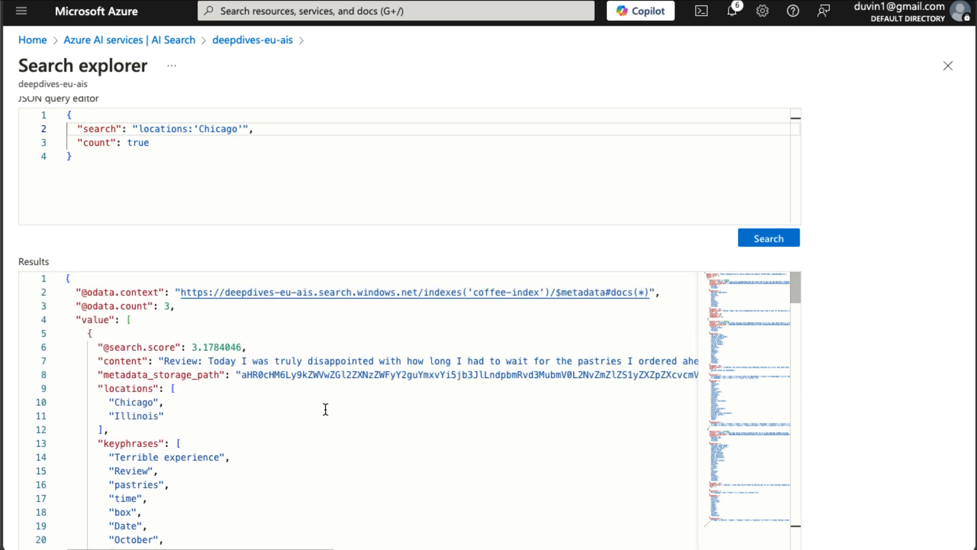
pyautogui.click(167, 306)
pyautogui.click(361, 417)
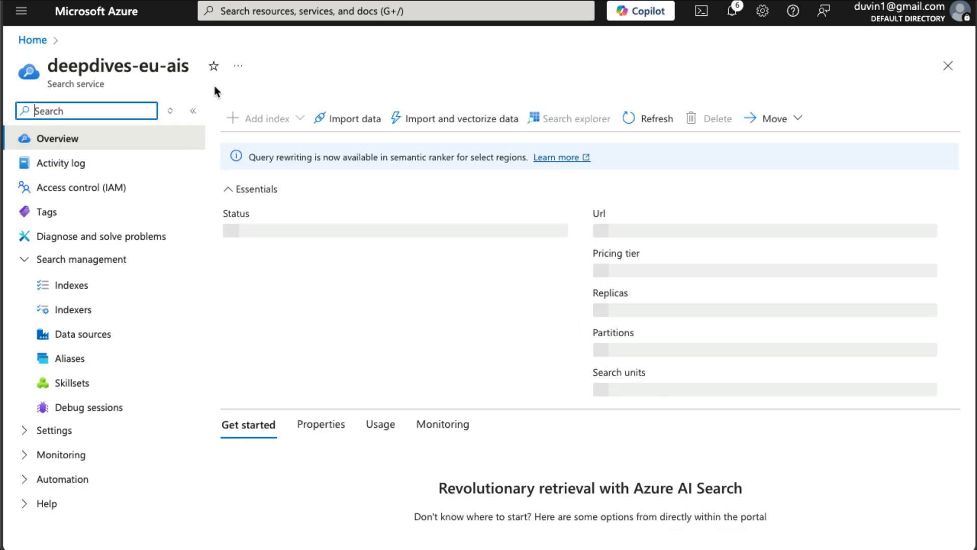
# Step: Switch to the deepdivessearch storage account and list its containers
pyautogui.click(319, 16)
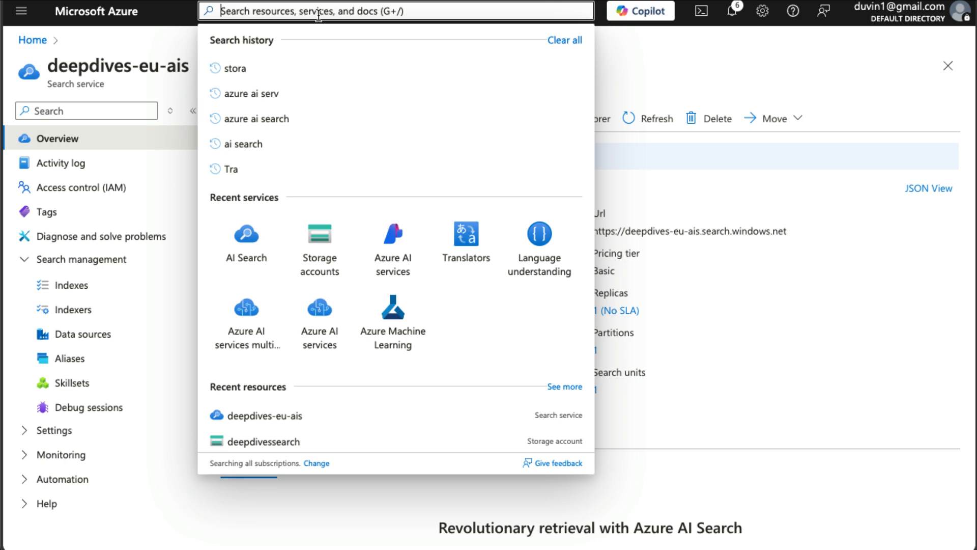
pyautogui.click(328, 255)
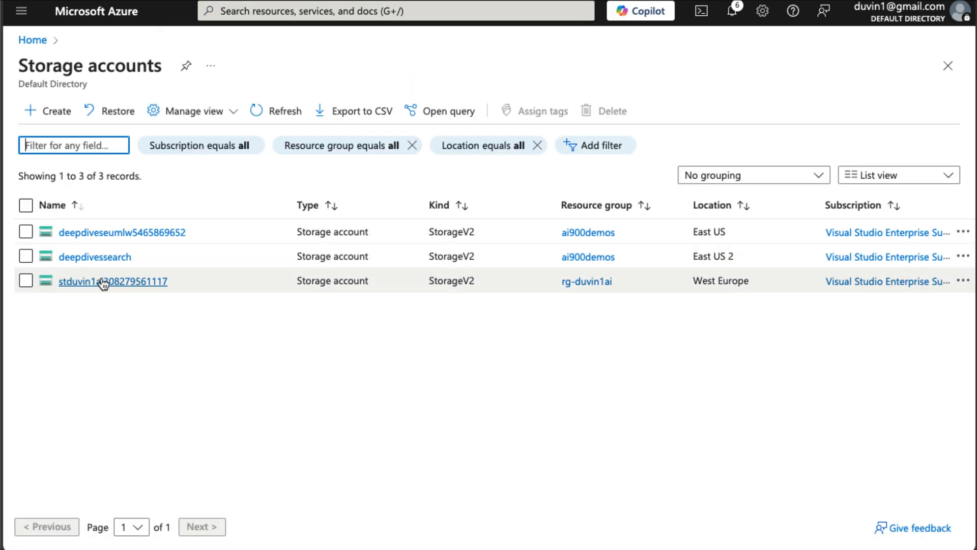
pyautogui.click(103, 257)
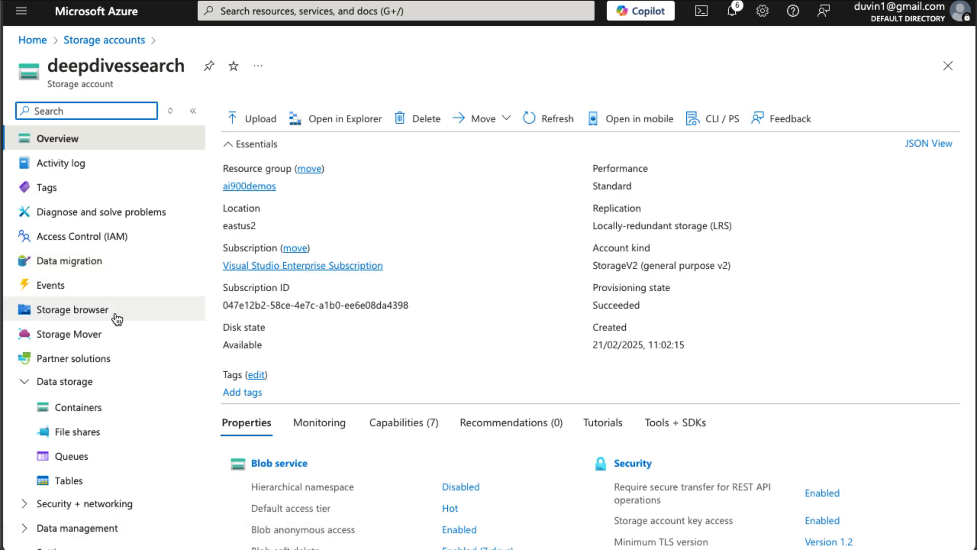
pyautogui.click(95, 408)
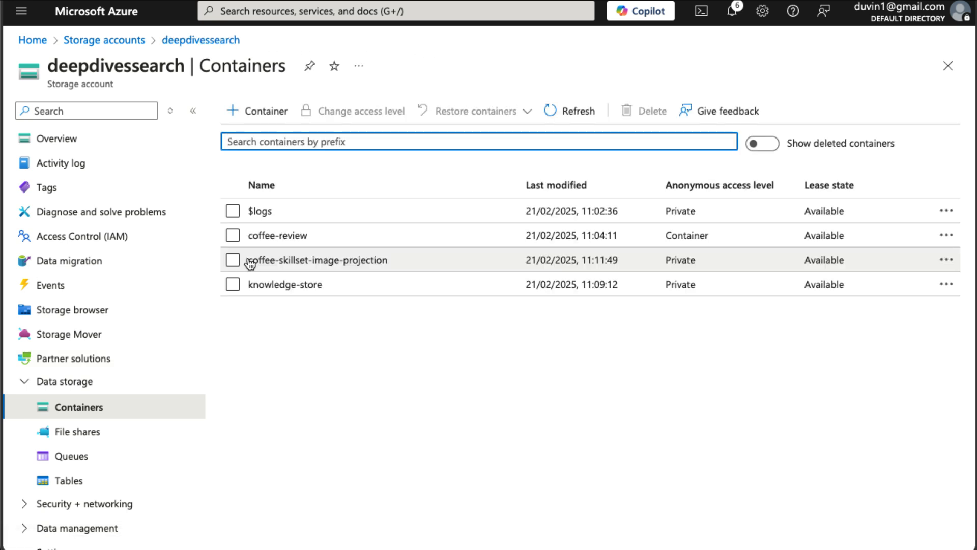
# Step: In the knowledge-store container, open the objectprojection.json blob inside the second folder
pyautogui.click(268, 290)
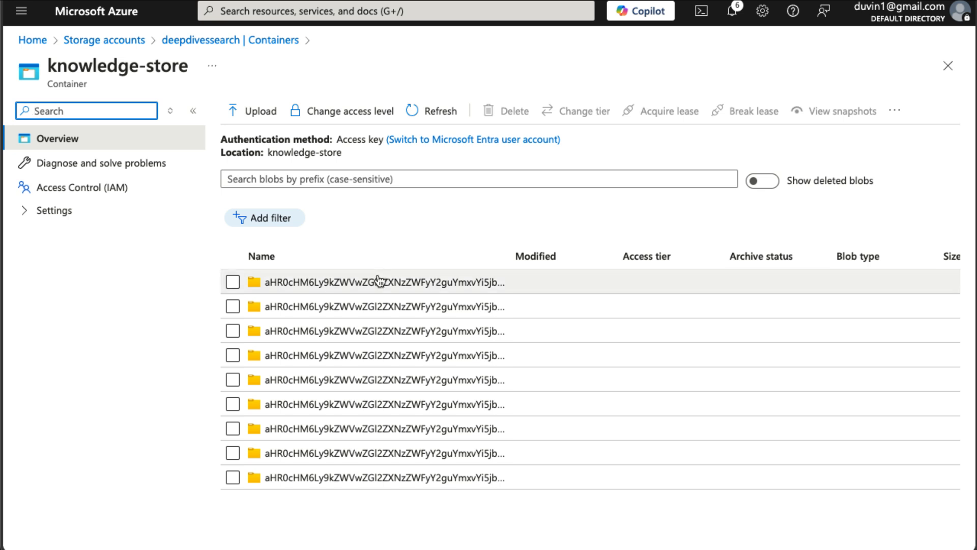
pyautogui.click(346, 308)
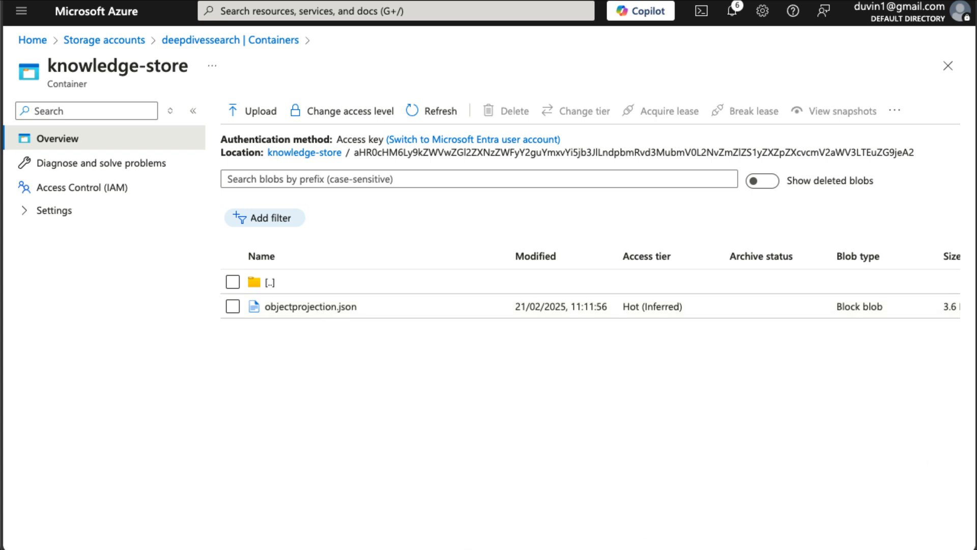
pyautogui.click(314, 307)
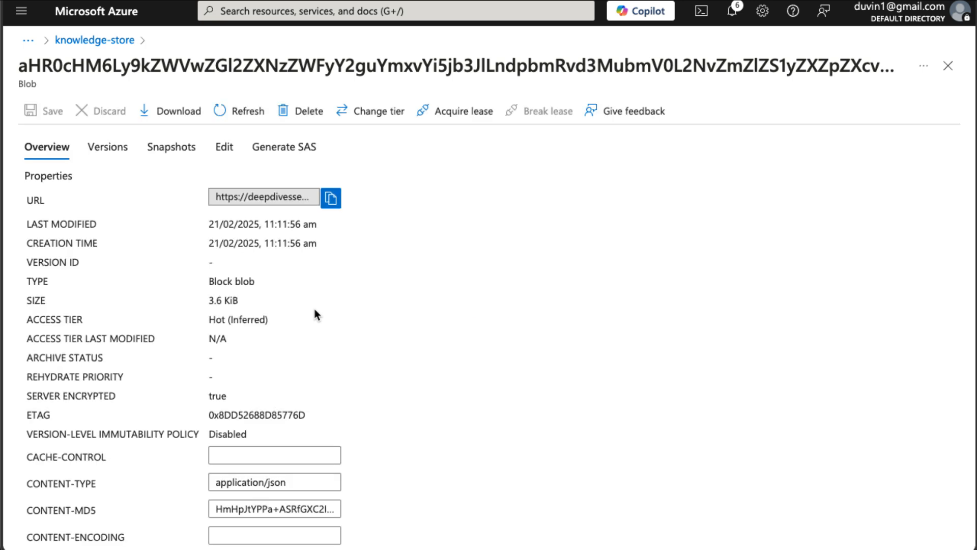
# Step: Display the contents of the objectprojection.json blob and read through its metadata, key phrases and image tags
pyautogui.click(224, 146)
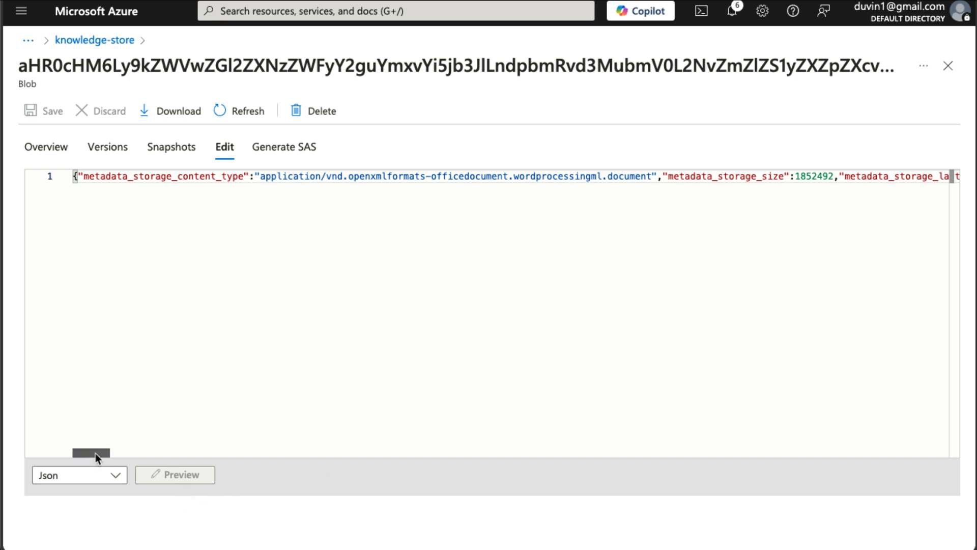
pyautogui.moveTo(96, 453); pyautogui.dragTo(124, 453)
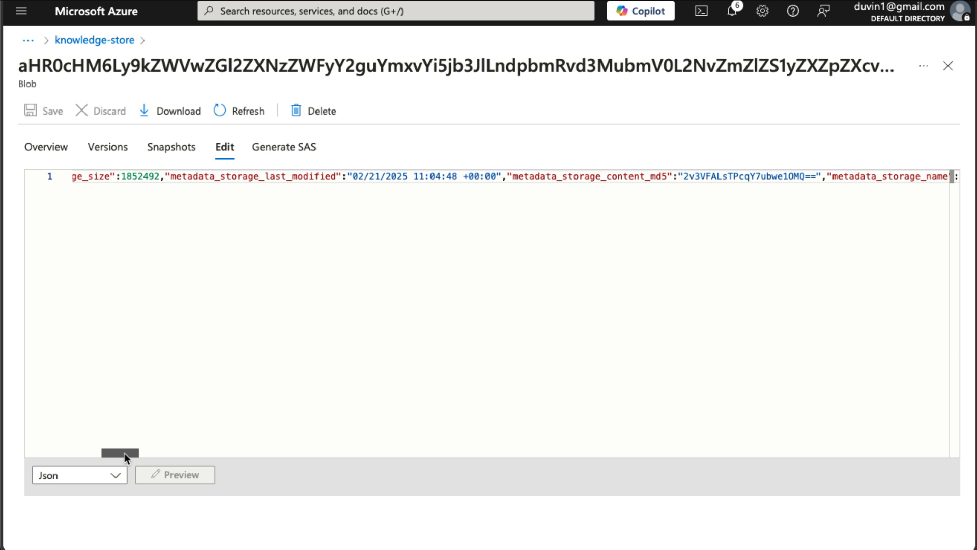
pyautogui.moveTo(124, 453); pyautogui.dragTo(215, 451)
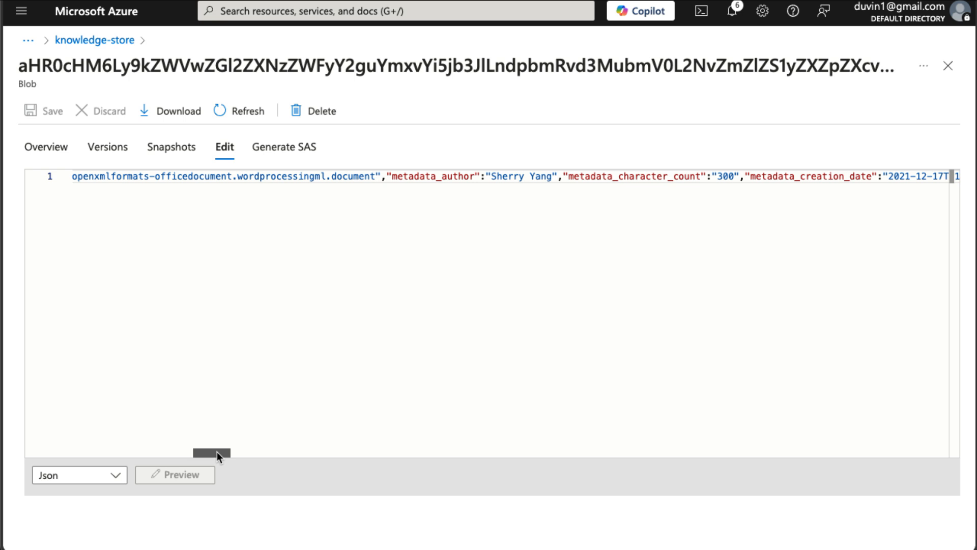
pyautogui.moveTo(233, 452); pyautogui.dragTo(355, 451)
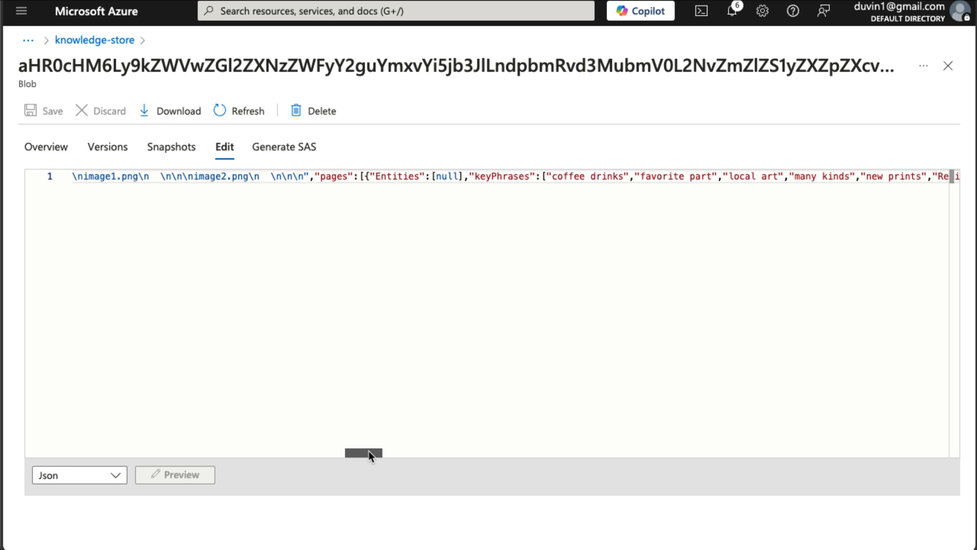
pyautogui.moveTo(372, 451); pyautogui.dragTo(622, 451)
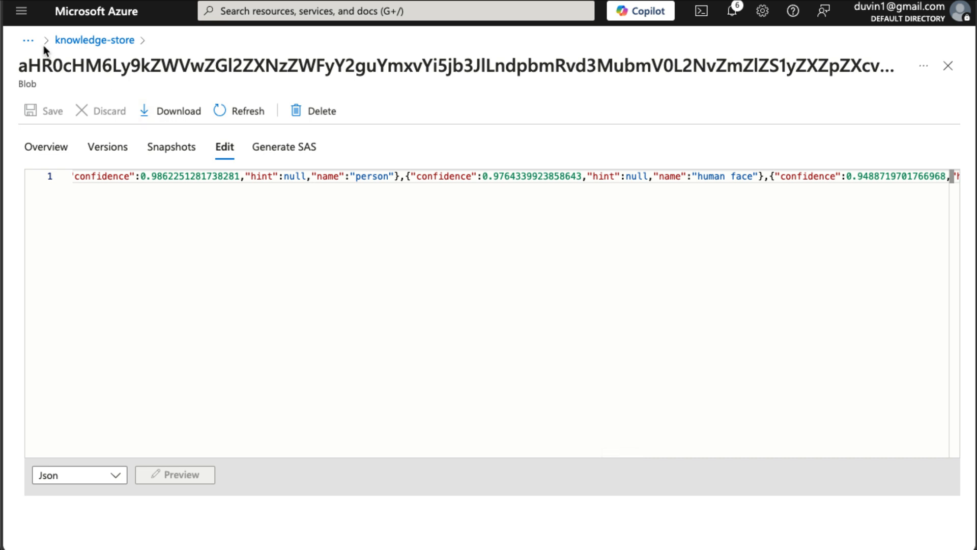
# Step: Return to the deepdivessearch containers and open tableprojection_Images_0_imgdata.jpg from the third folder of coffee-skillset-image-projection
pyautogui.click(28, 40)
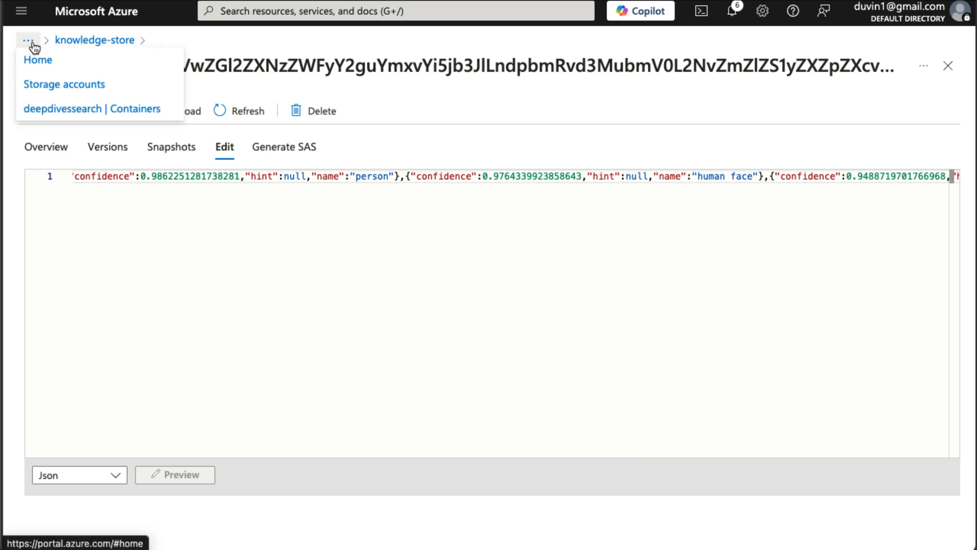
pyautogui.click(62, 104)
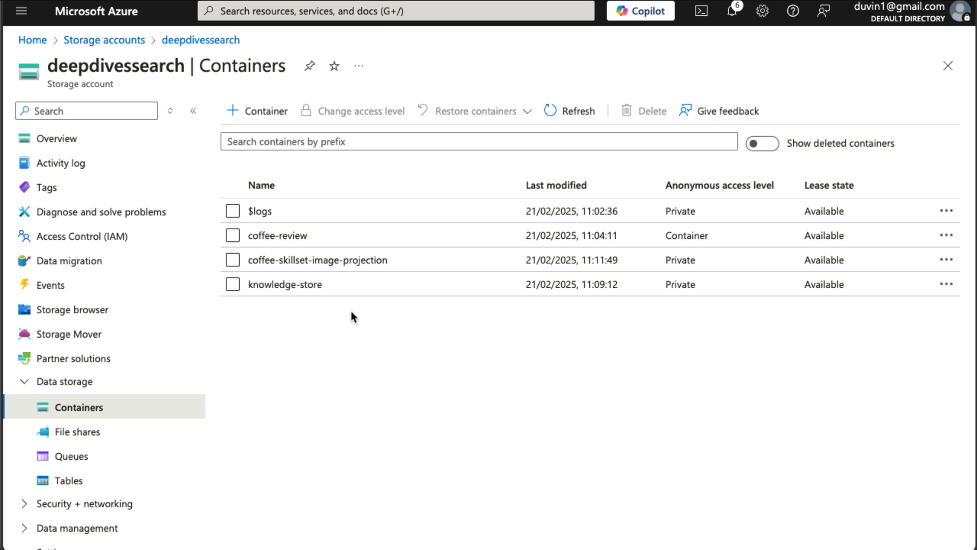
pyautogui.click(345, 261)
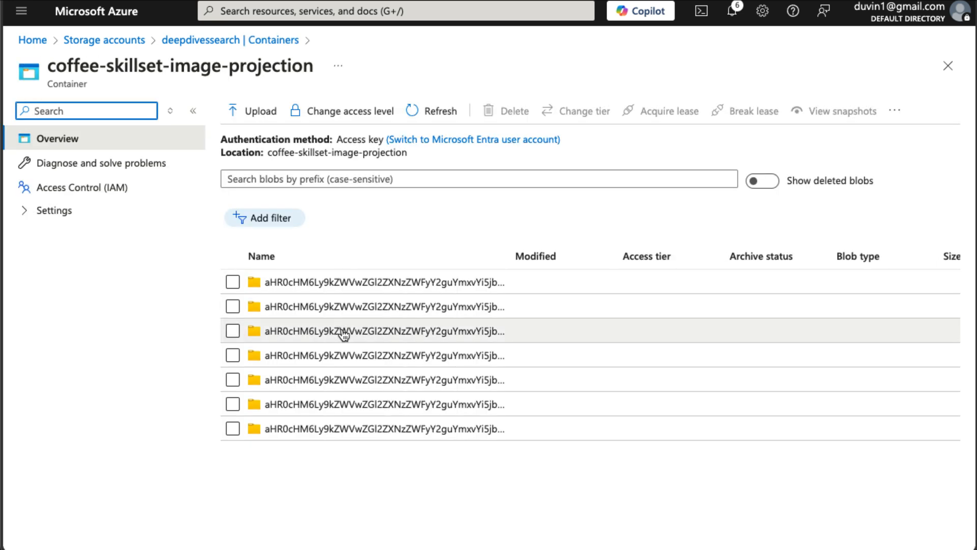
pyautogui.click(345, 332)
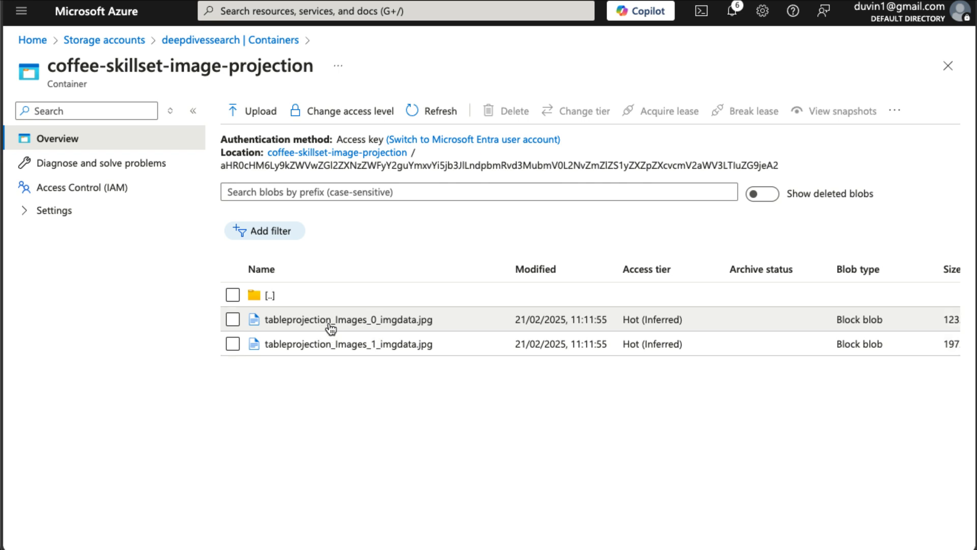
pyautogui.click(330, 321)
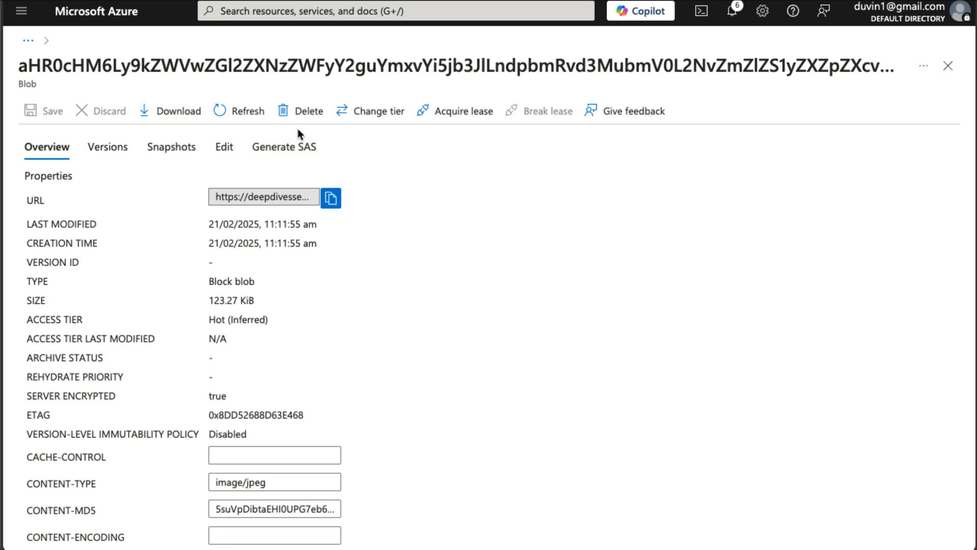
# Step: Display the extracted image stored in the tableprojection_Images_0_imgdata.jpg blob and view it in full
pyautogui.click(219, 157)
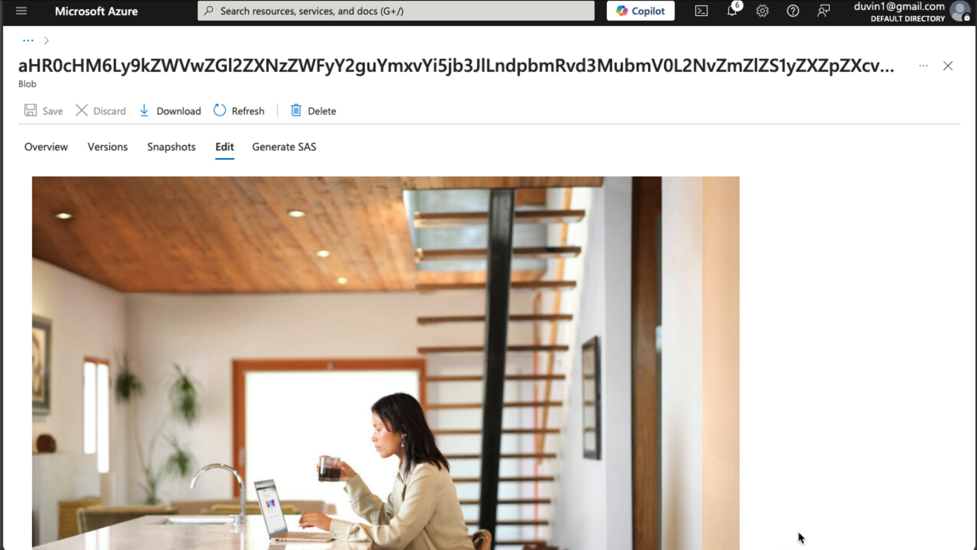
pyautogui.scroll(-1, 885, 458)
pyautogui.scroll(-3, 883, 455)
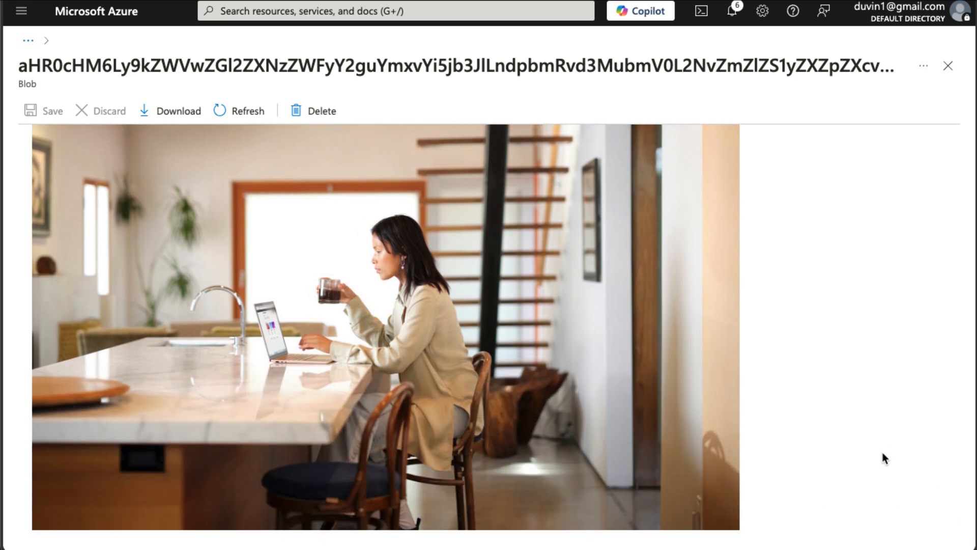
pyautogui.scroll(4, 883, 455)
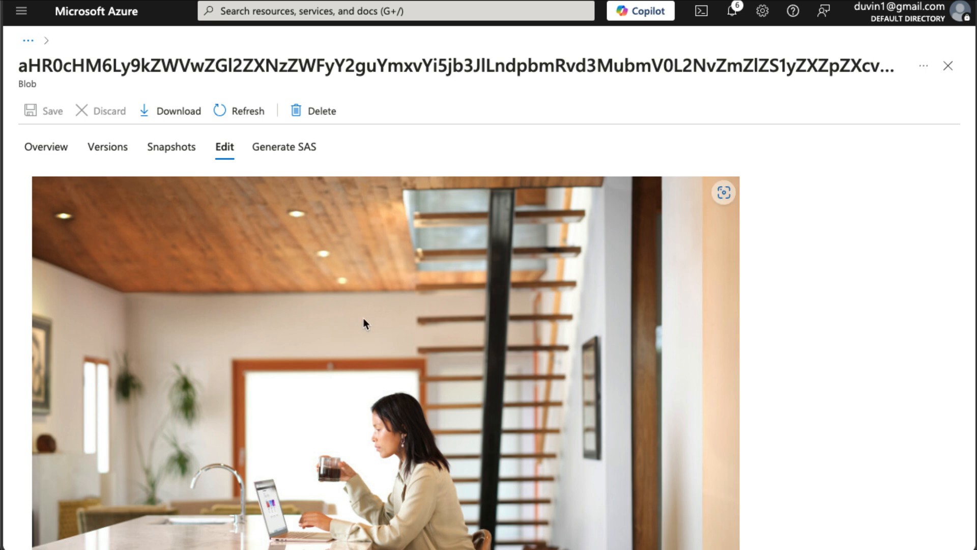
# Step: Go back to the deepdivessearch storage account, list its tables and select coffeeSkillsetKeyPhrases
pyautogui.click(22, 44)
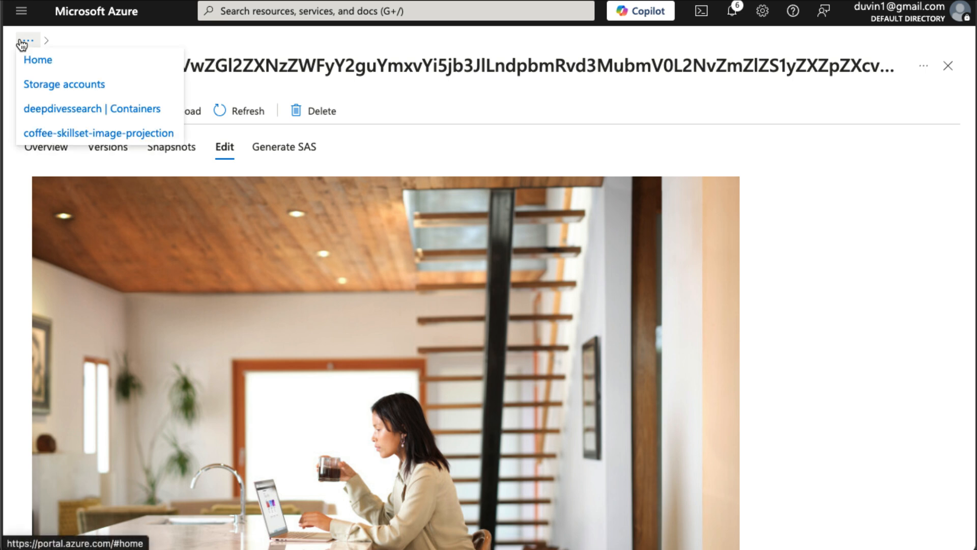
pyautogui.click(71, 111)
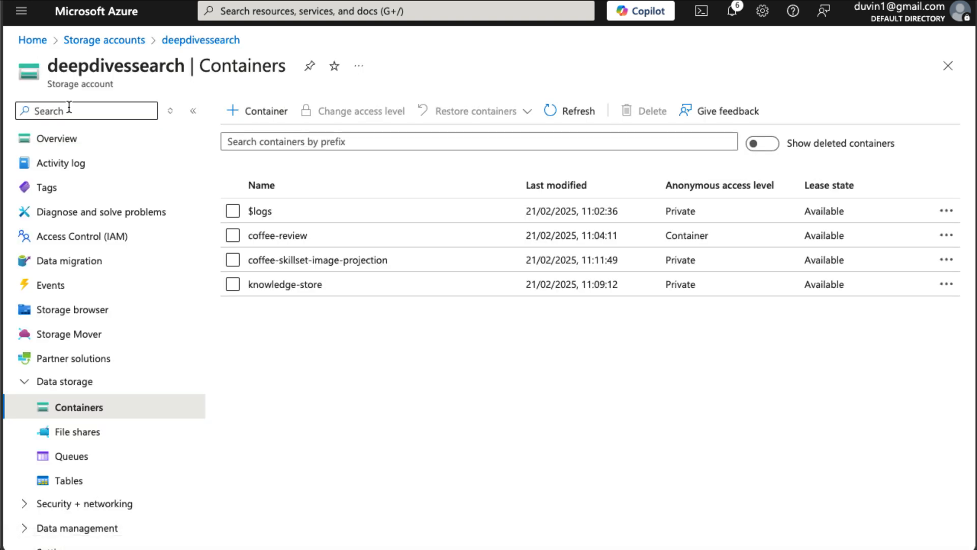
pyautogui.click(70, 481)
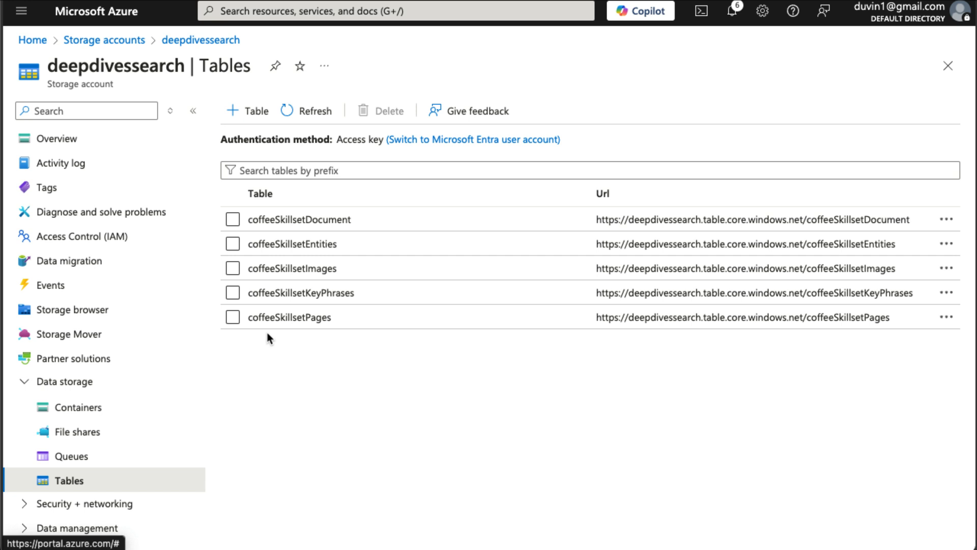
pyautogui.click(281, 286)
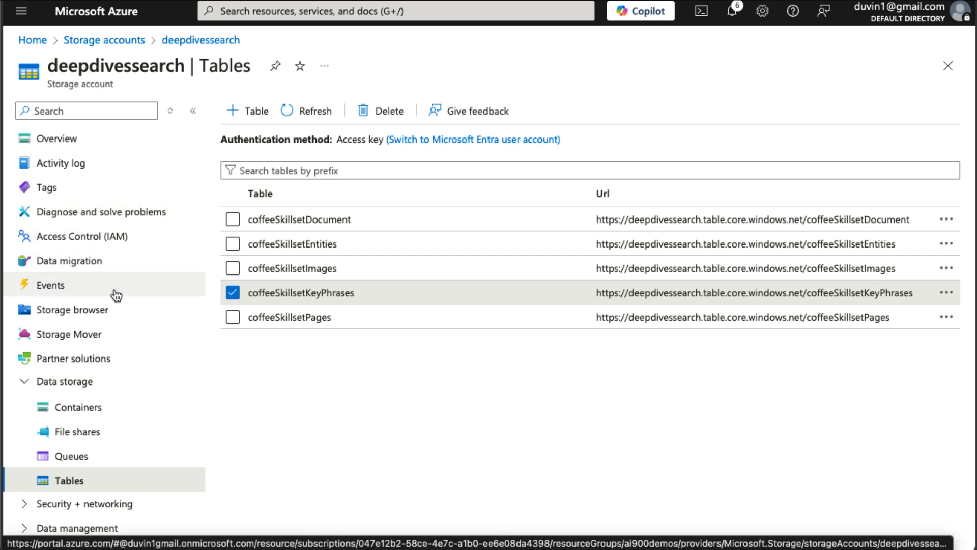
# Step: Open the coffeeSkillsetKeyPhrases table in the storage account's Storage browser
pyautogui.click(115, 311)
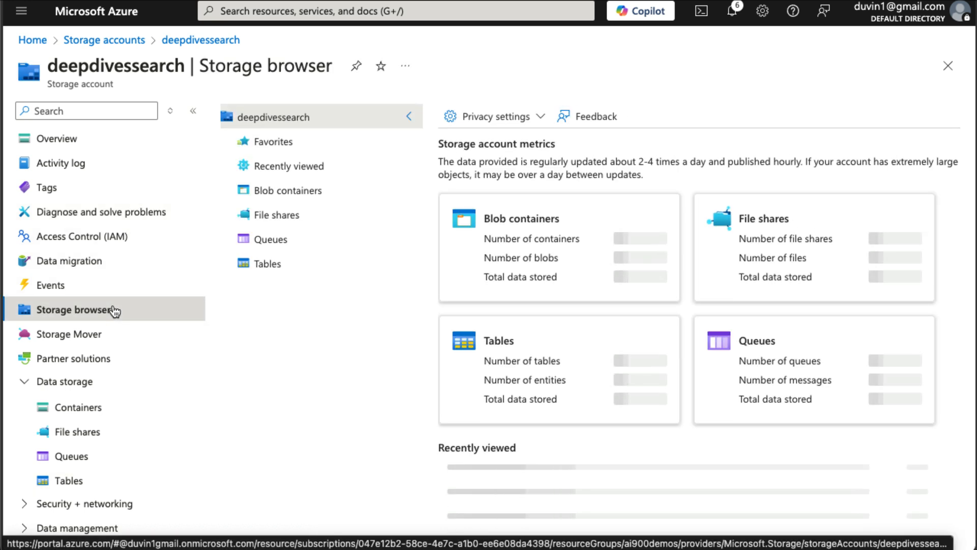
pyautogui.click(261, 264)
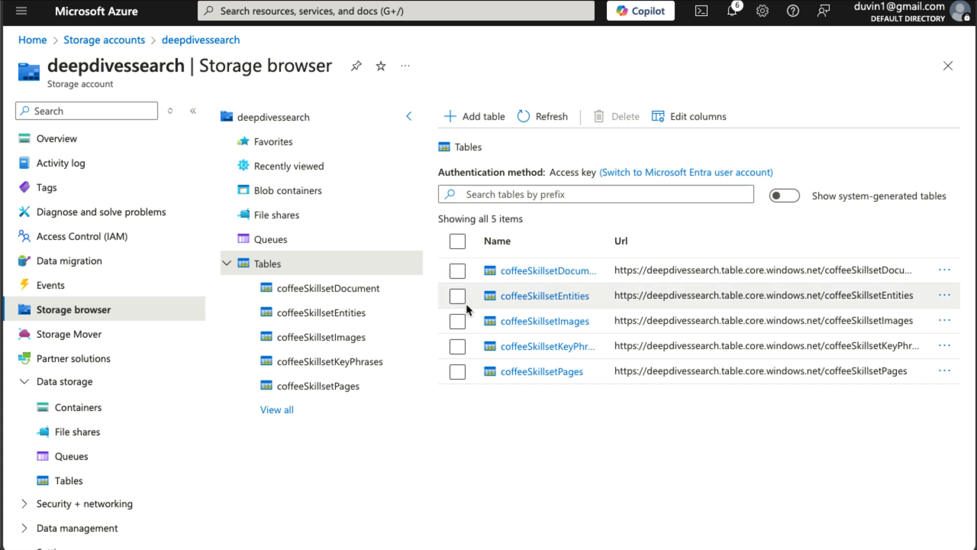
pyautogui.click(535, 343)
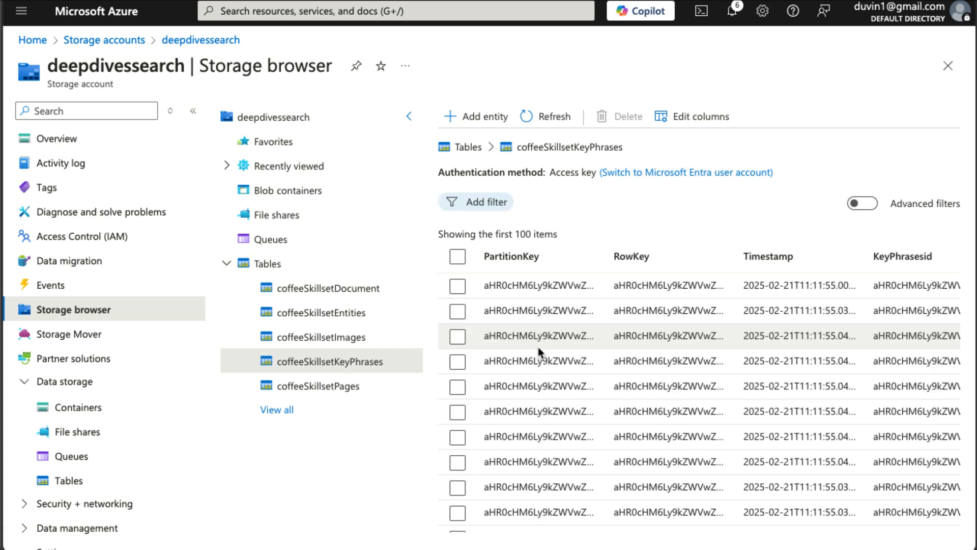
# Step: Examine the entities in the coffeeSkillsetKeyPhrases table, including the values in the keyphrases column
pyautogui.hscroll(5, 539, 346)
pyautogui.hscroll(3, 538, 347)
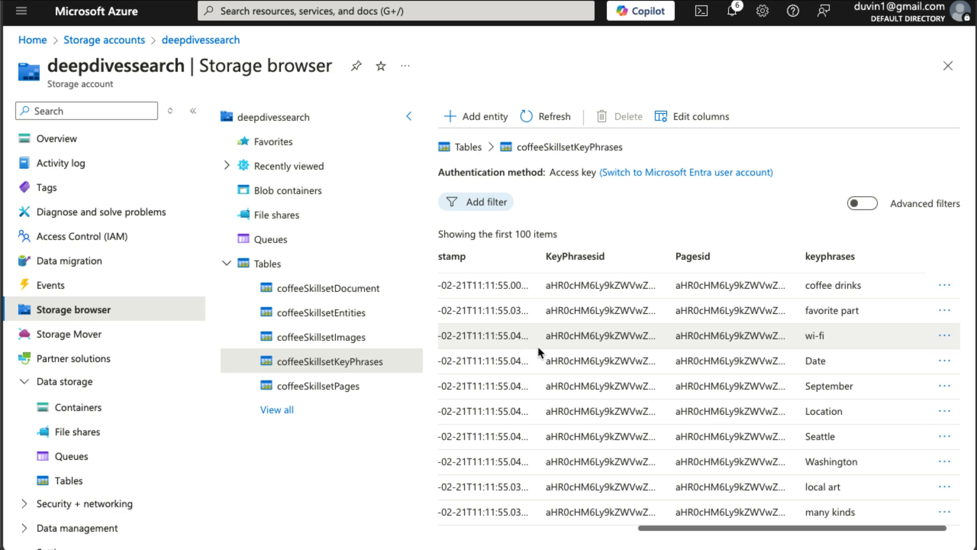
pyautogui.scroll(-15, 867, 435)
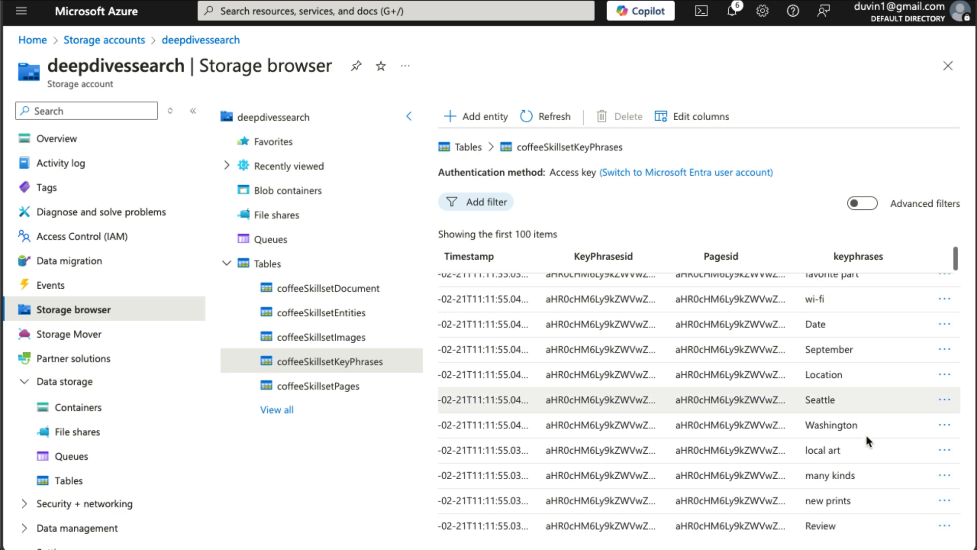
pyautogui.scroll(-10, 865, 433)
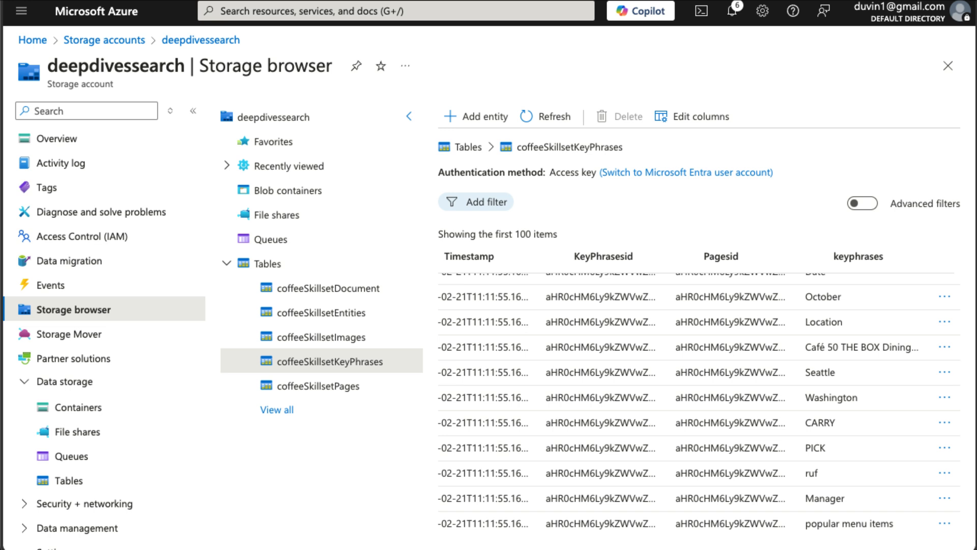
pyautogui.scroll(20, 731, 368)
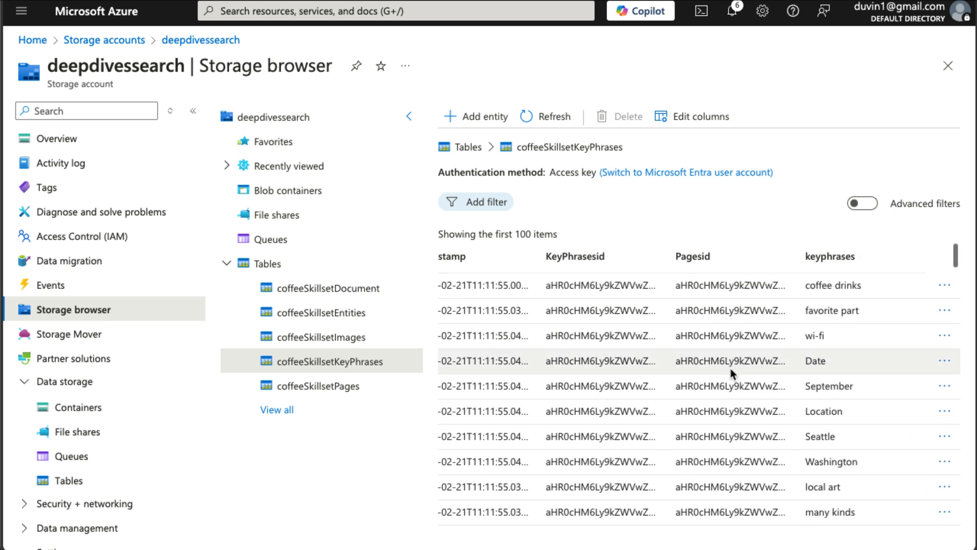
pyautogui.hscroll(-6, 521, 293)
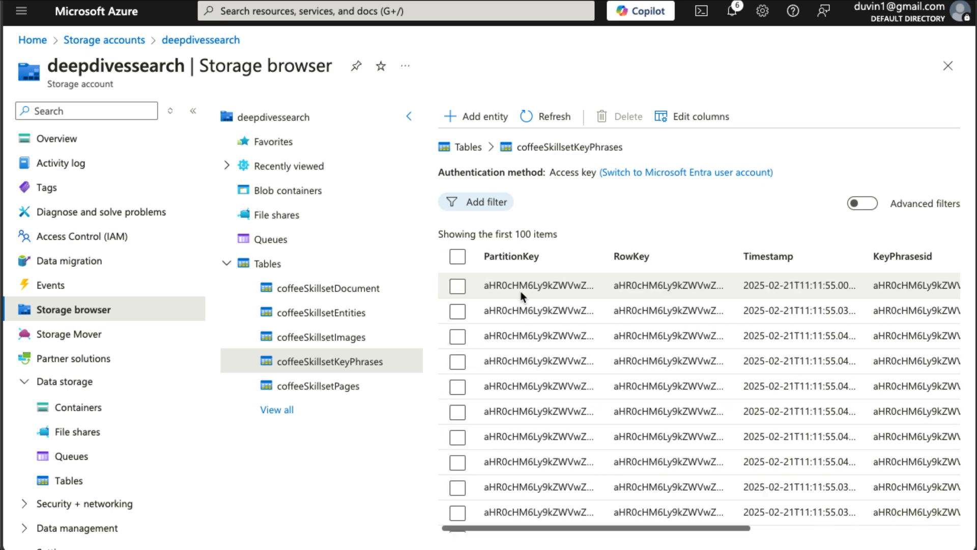